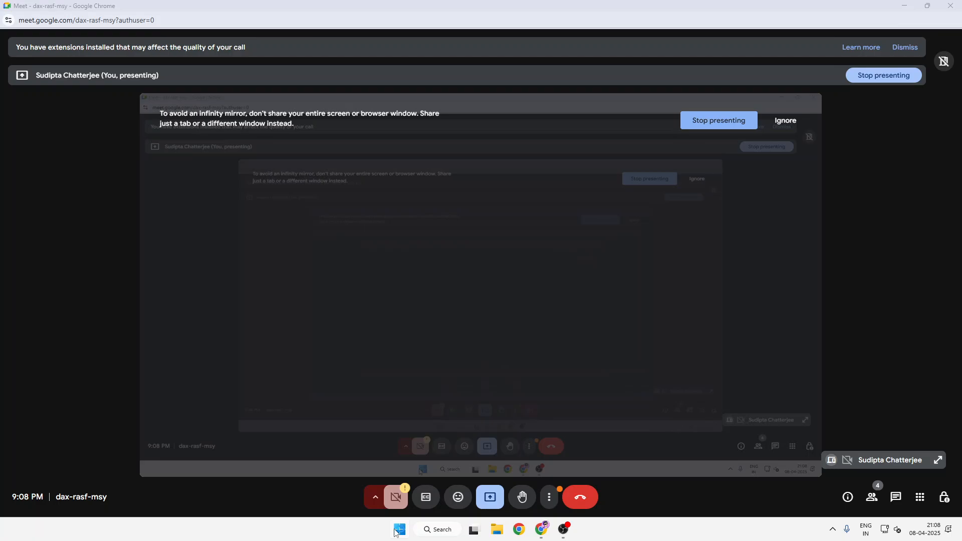
- Launch Excel in a maximized window and create a blank workbook
{"action": "left_click", "coordinate": [395, 530]}
{"action": "type", "text": "exc"}
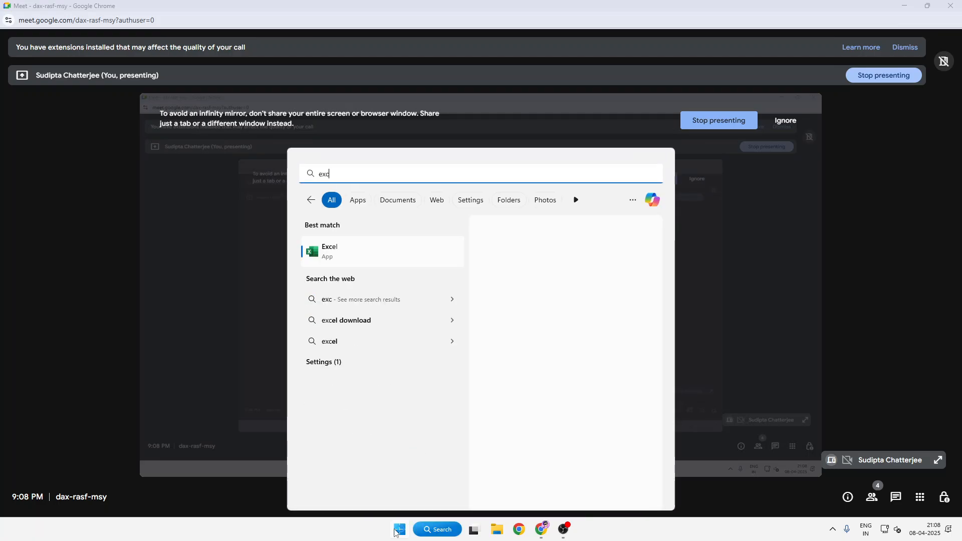
{"action": "key", "text": "Return"}
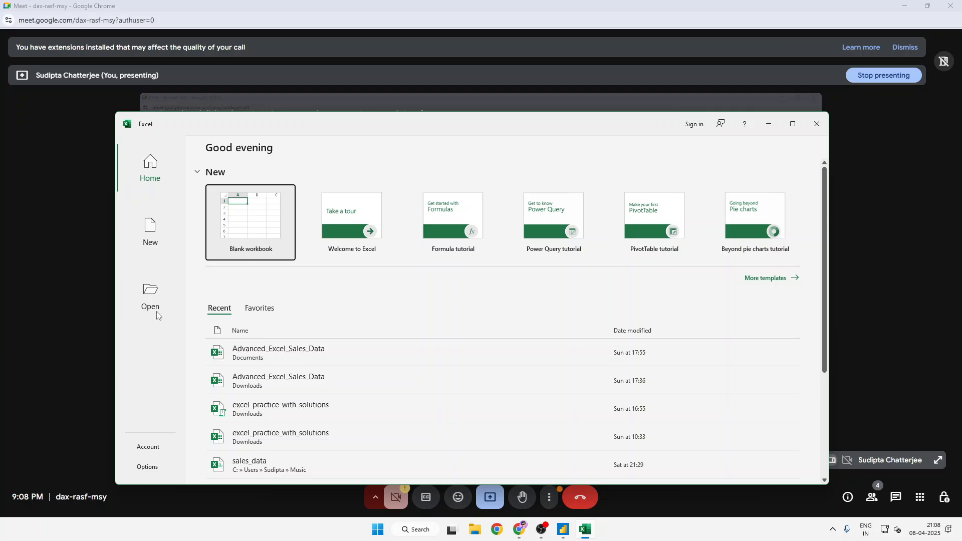
{"action": "left_click", "coordinate": [792, 123]}
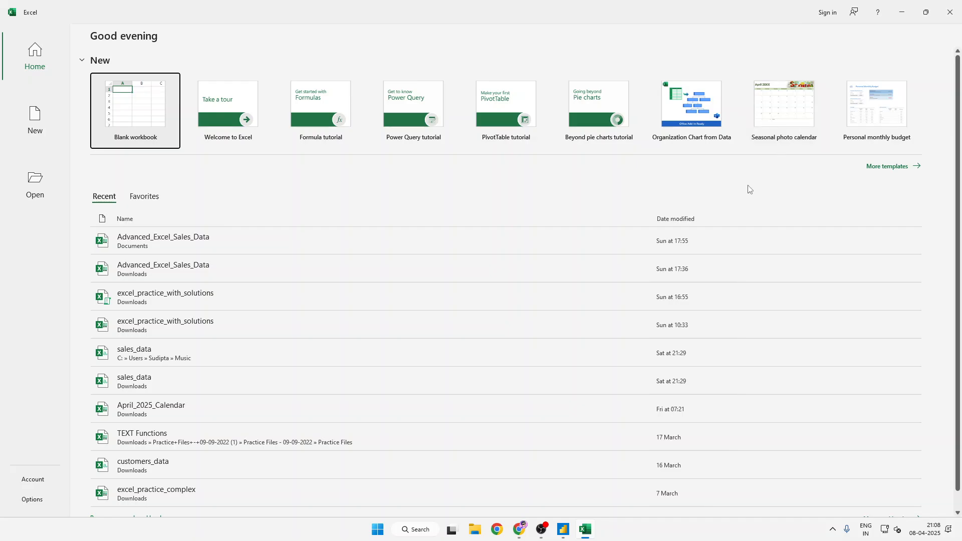
{"action": "left_click", "coordinate": [243, 179]}
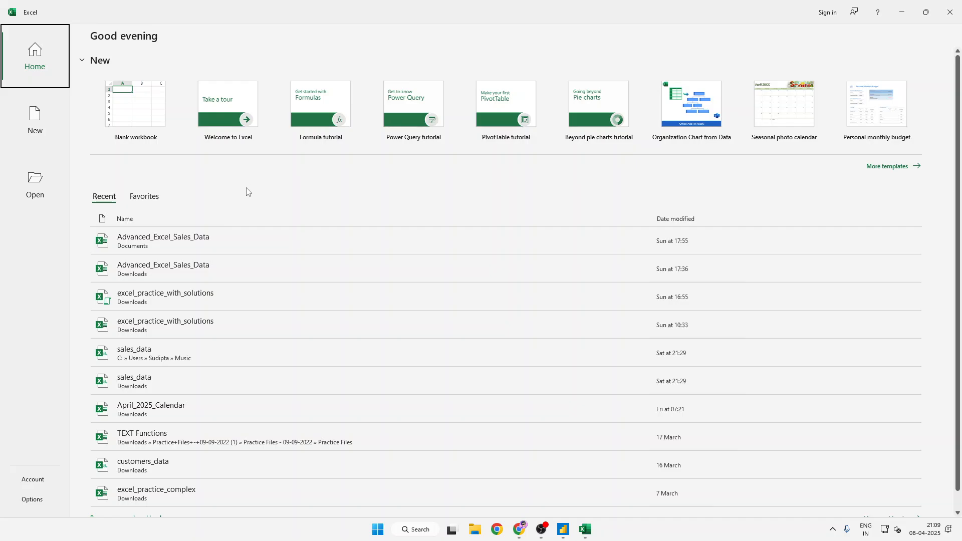
{"action": "left_click", "coordinate": [130, 124]}
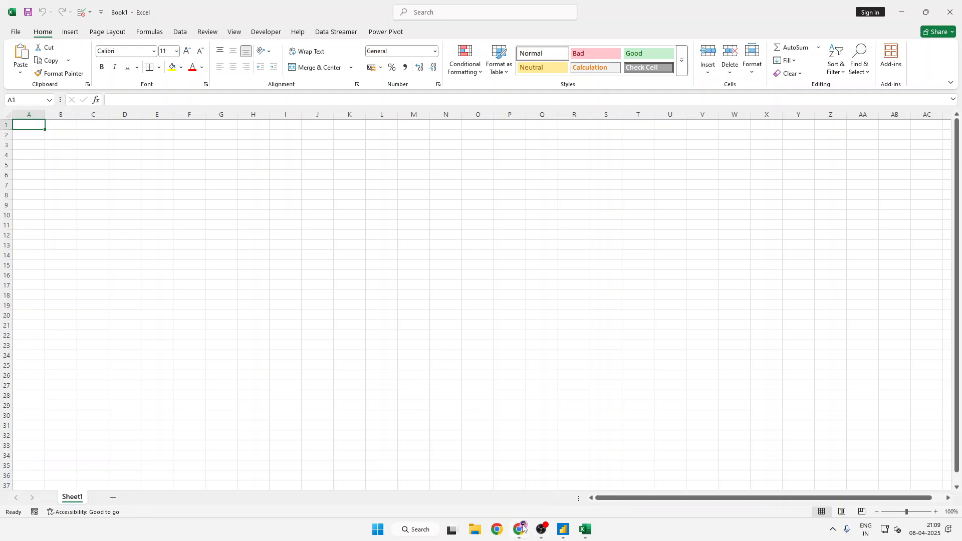
- Select cell B2 on the empty sheet and bring up the data import commands
{"action": "mouse_move", "coordinate": [520, 530]}
{"action": "left_click", "coordinate": [669, 335]}
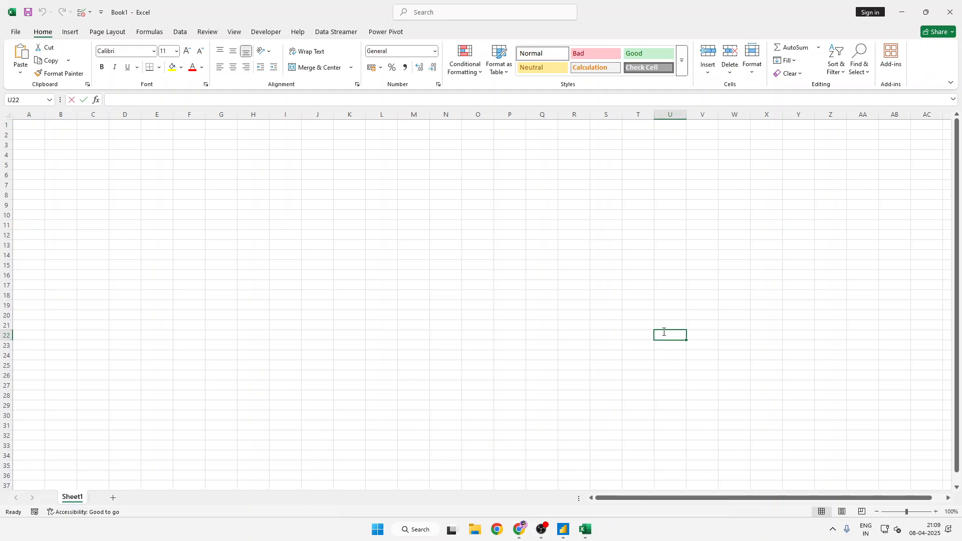
{"action": "left_click", "coordinate": [118, 157]}
{"action": "left_click", "coordinate": [65, 133]}
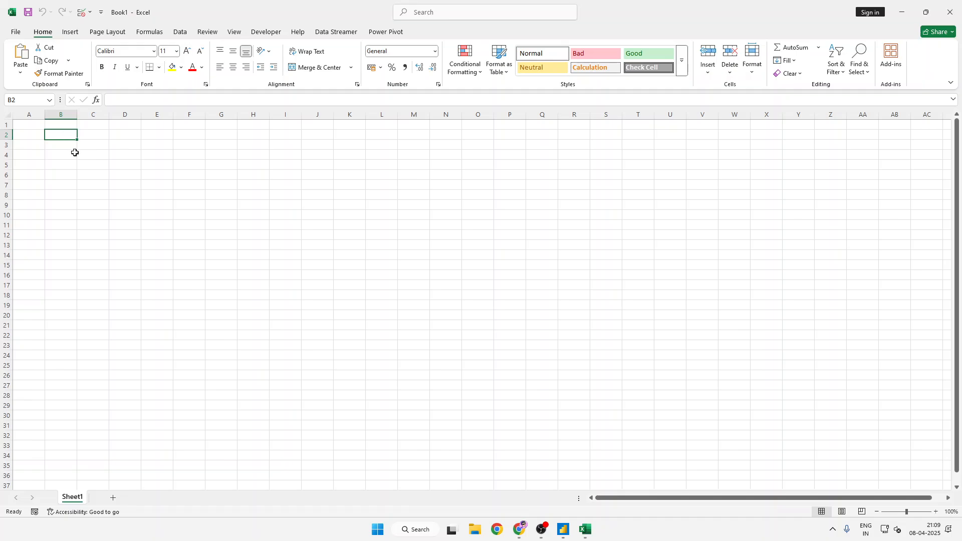
{"action": "left_click", "coordinate": [173, 32]}
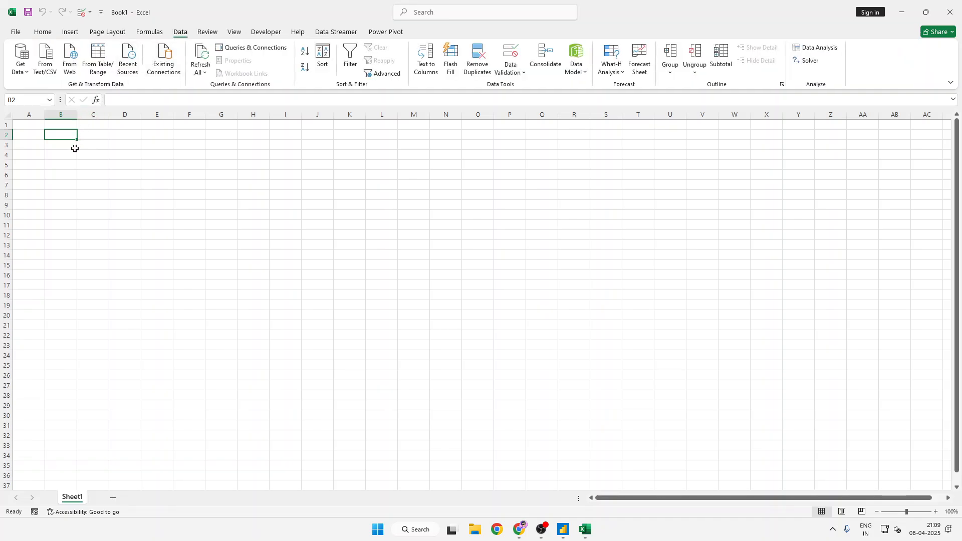
- Switch to Power BI Desktop and start a blank report
{"action": "left_click", "coordinate": [563, 531]}
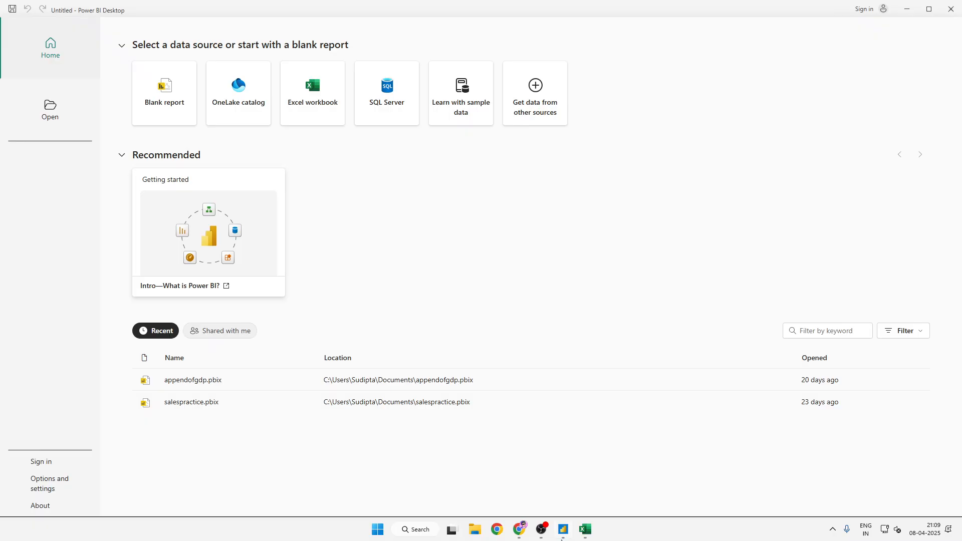
{"action": "left_click", "coordinate": [176, 112]}
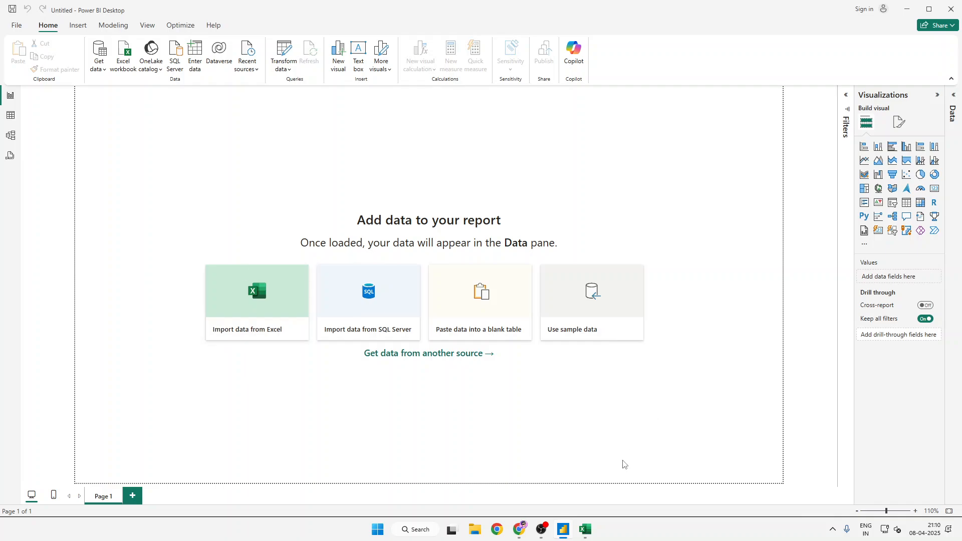
- Switch back to the blank Excel workbook and look over the available data source categories
{"action": "mouse_move", "coordinate": [586, 529]}
{"action": "left_click", "coordinate": [588, 492]}
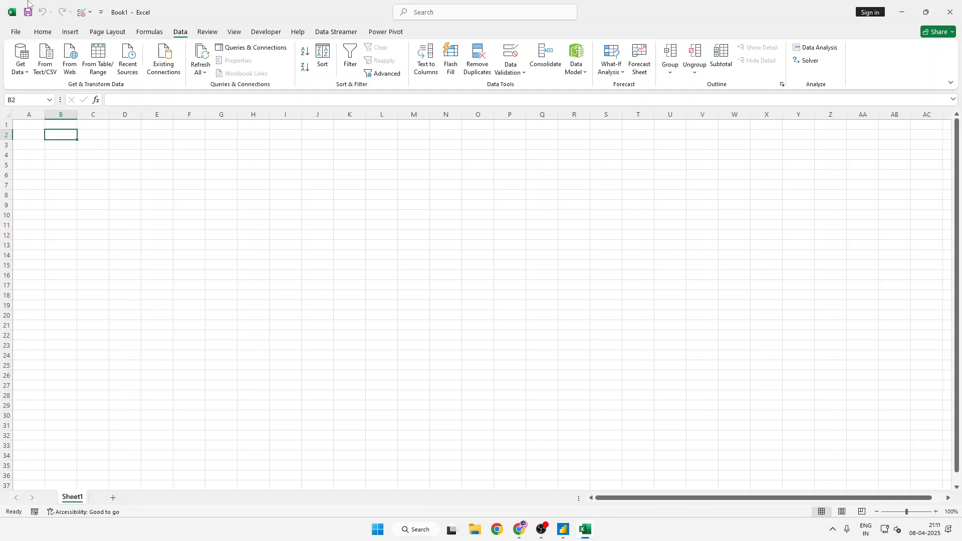
{"action": "left_click", "coordinate": [21, 66]}
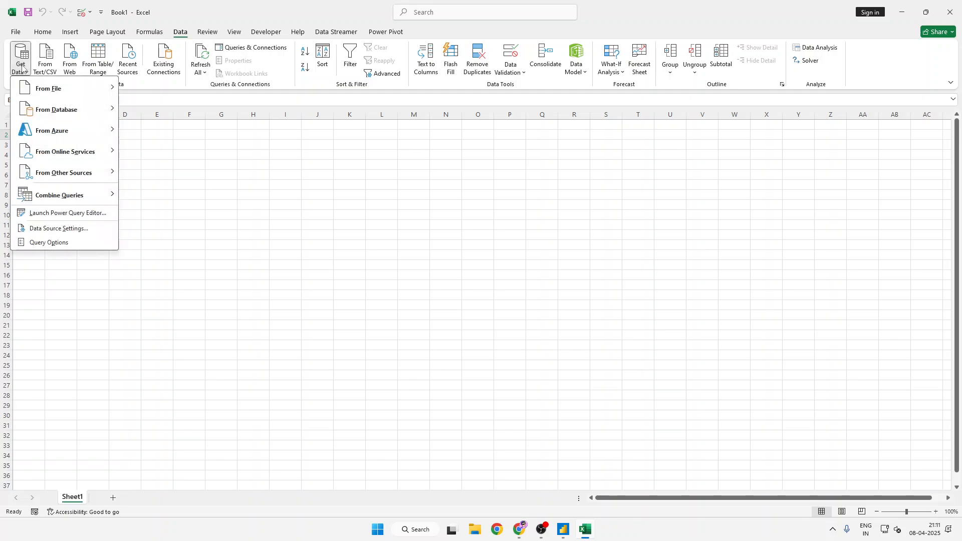
{"action": "left_click", "coordinate": [291, 189]}
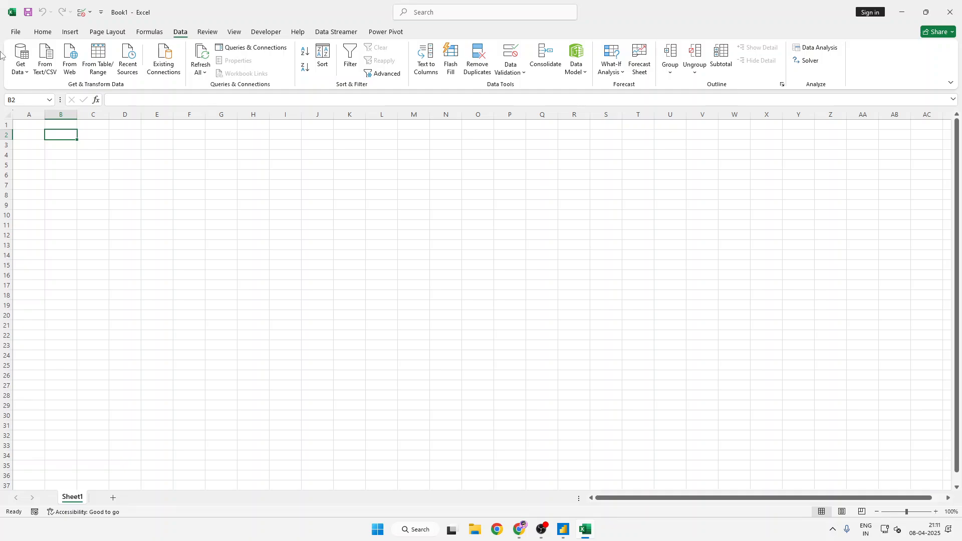
- Start an import from an Excel workbook and browse Downloads to the Practice Files folder inside Practice Files - 09-09-2022
{"action": "left_click", "coordinate": [20, 60]}
{"action": "mouse_move", "coordinate": [28, 96]}
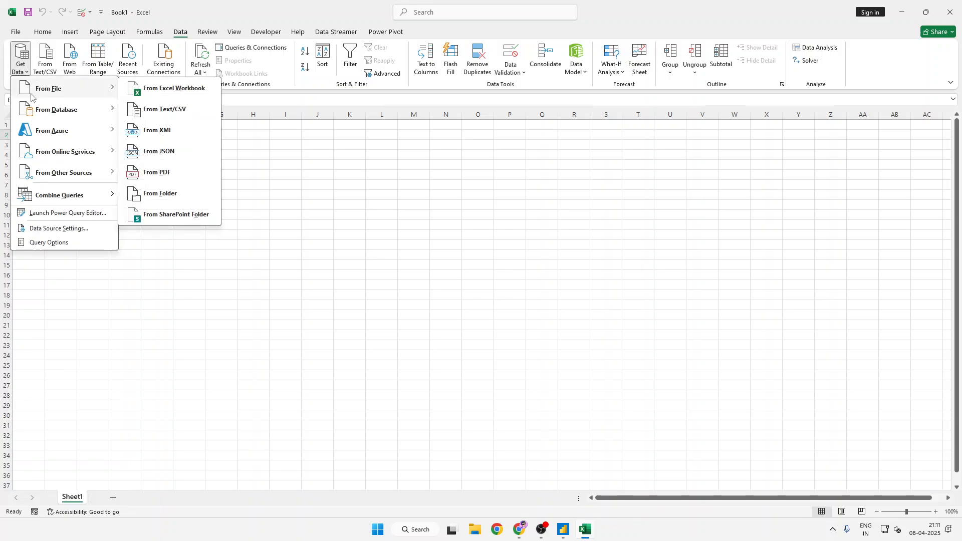
{"action": "left_click", "coordinate": [133, 95]}
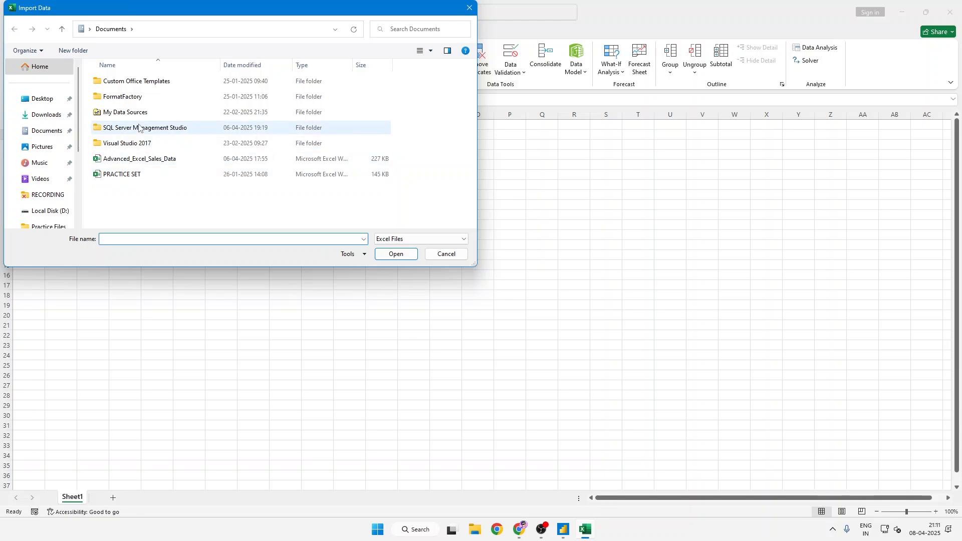
{"action": "left_click", "coordinate": [45, 115]}
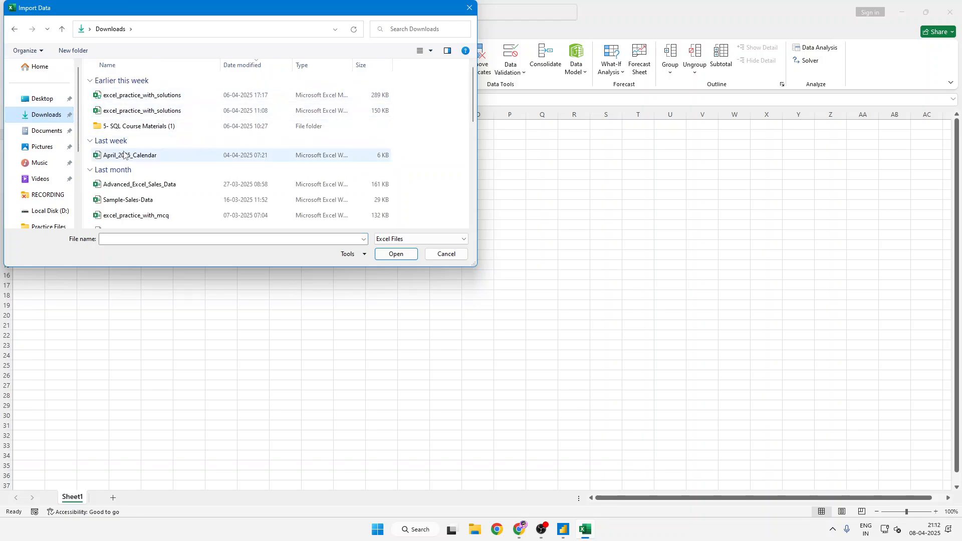
{"action": "left_click", "coordinate": [124, 155]}
{"action": "key", "text": "p"}
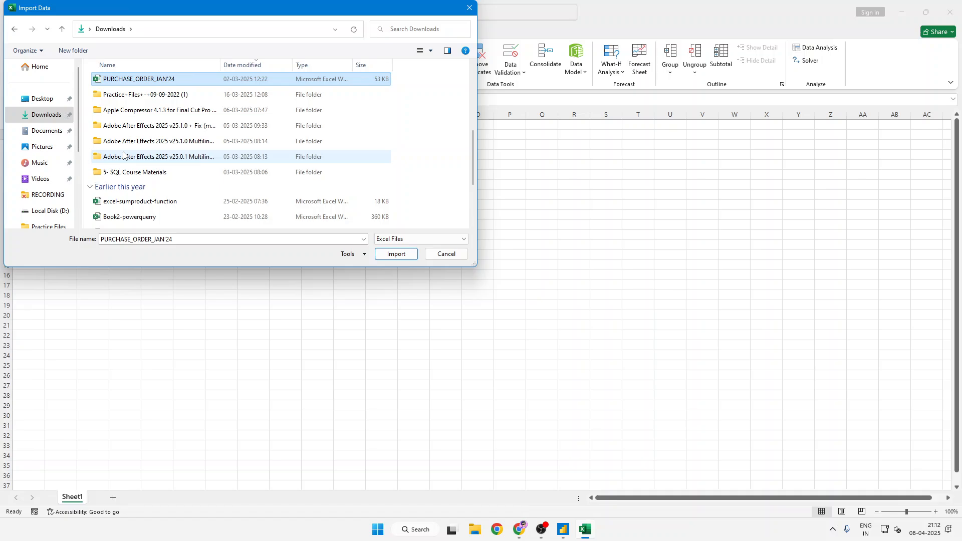
{"action": "key", "text": "Down"}
{"action": "key", "text": "Return"}
{"action": "key", "text": "Down"}
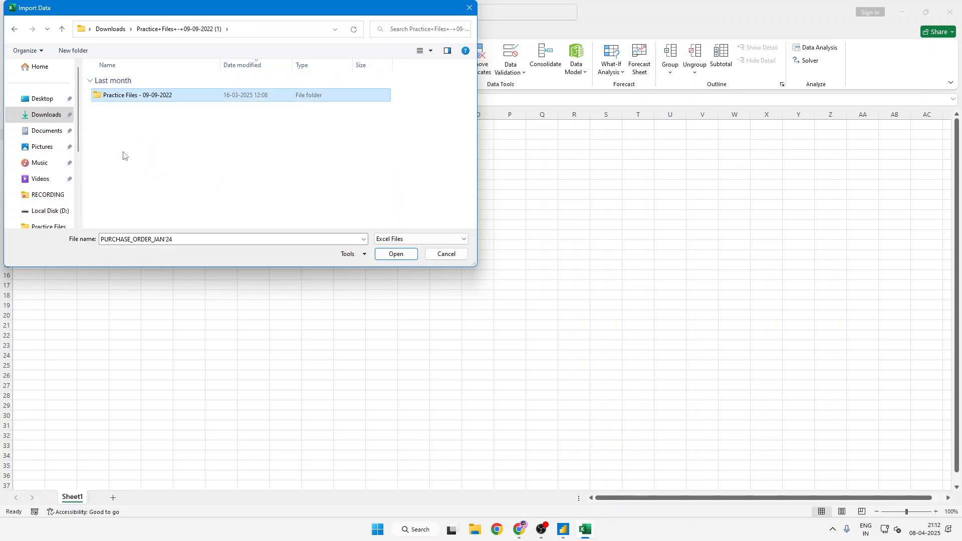
{"action": "key", "text": "Return"}
{"action": "key", "text": "Down"}
{"action": "key", "text": "Return"}
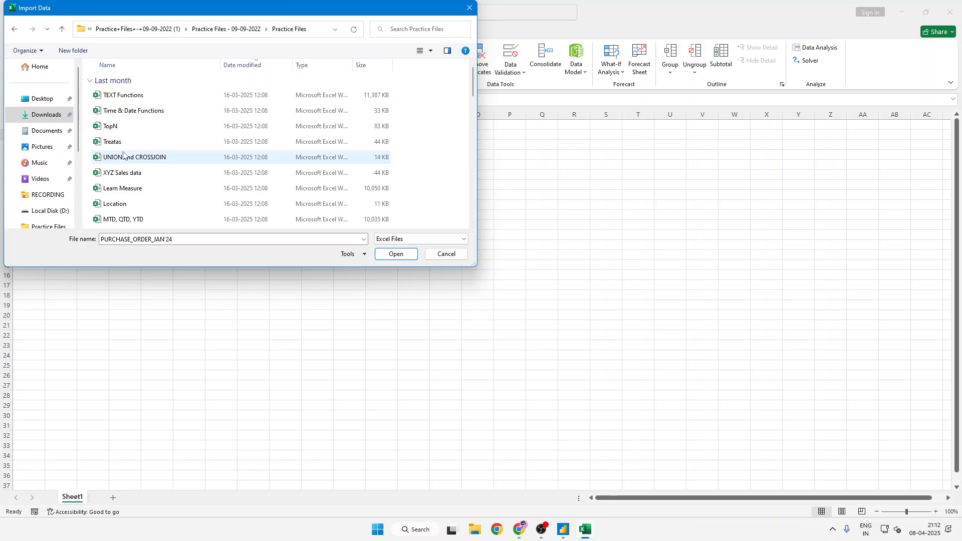
- Choose the Learn DAX workbook as the file to import
{"action": "key", "text": "l"}
{"action": "key", "text": "Down"}
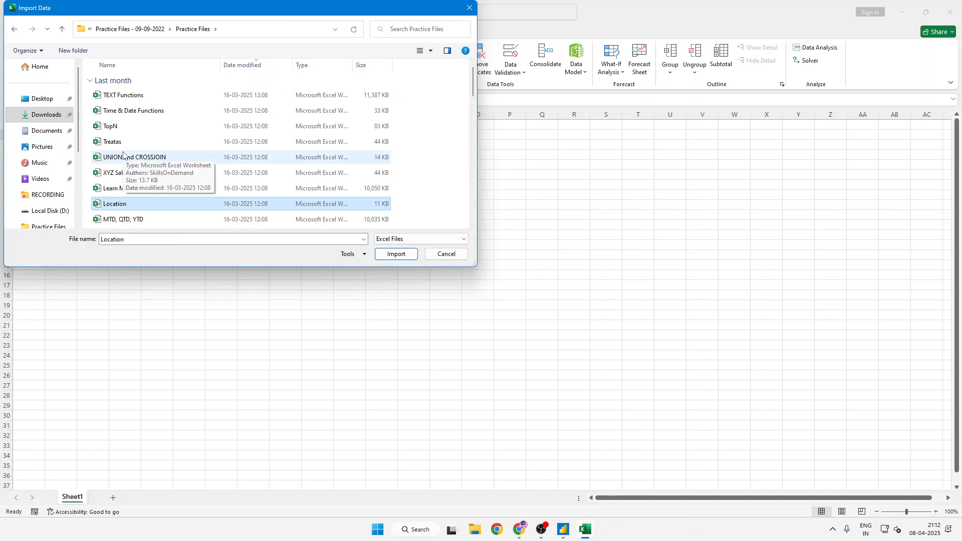
{"action": "key", "text": "l"}
{"action": "key", "text": "Return"}
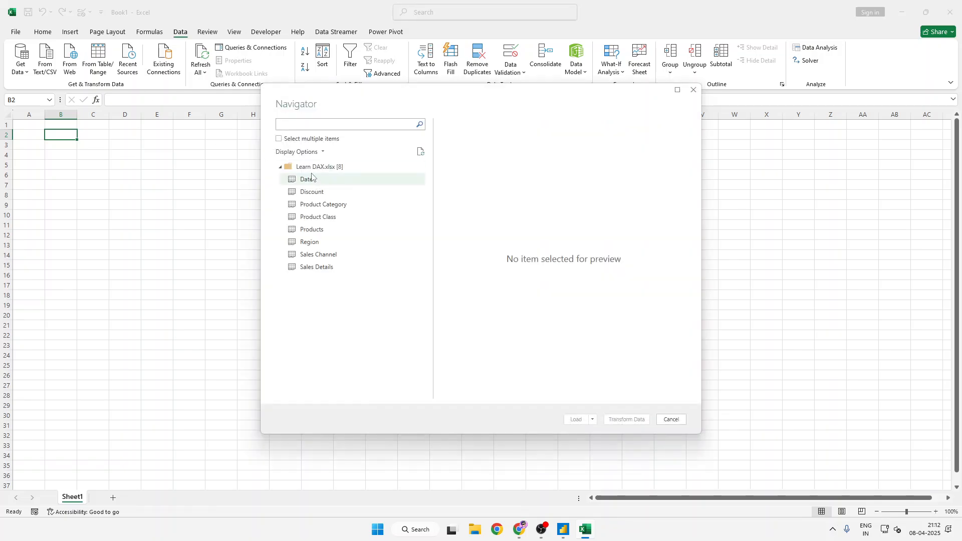
- Select all eight Learn DAX.xlsx tables, from Date to Sales Details, and open them for transformation in Power Query Editor
{"action": "left_click", "coordinate": [279, 139]}
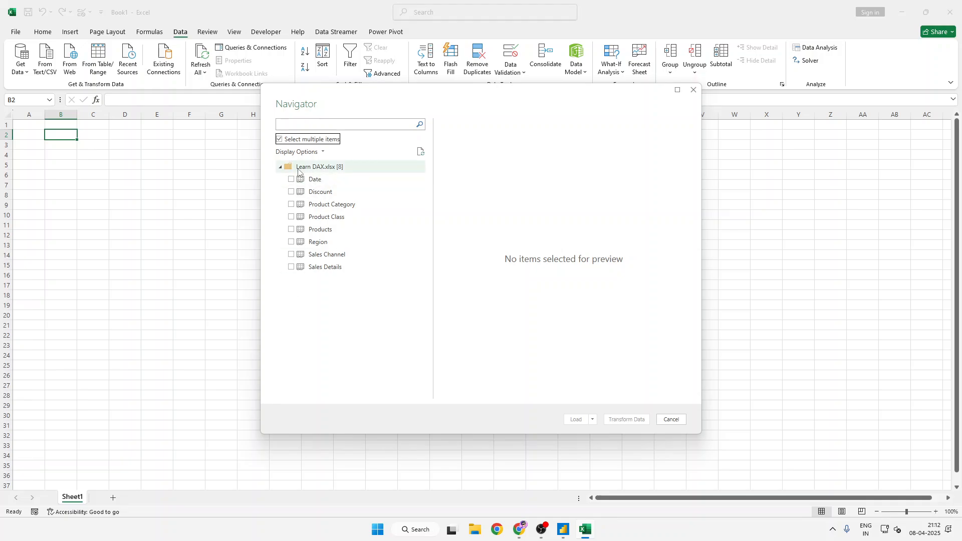
{"action": "left_click", "coordinate": [291, 180]}
{"action": "left_click", "coordinate": [291, 192]}
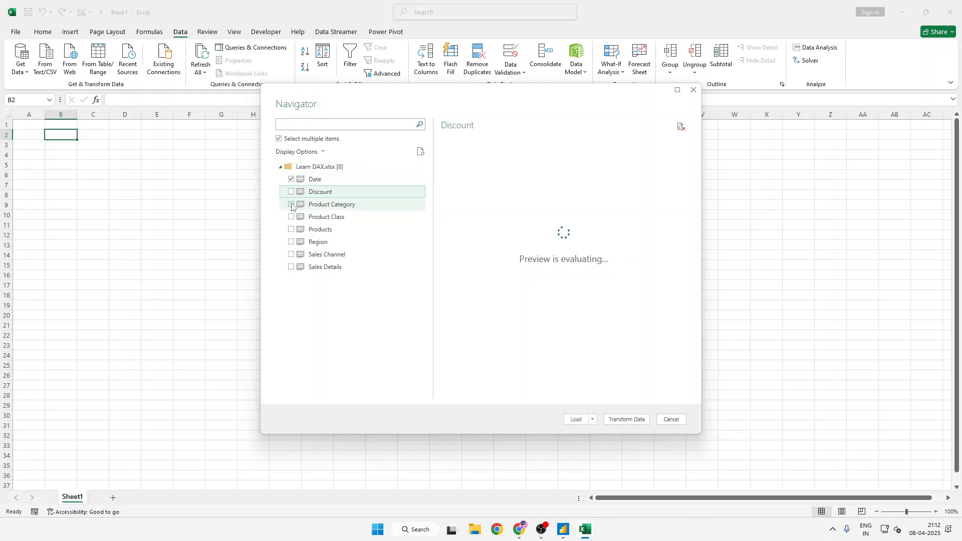
{"action": "left_click", "coordinate": [291, 205]}
{"action": "left_click", "coordinate": [291, 216]}
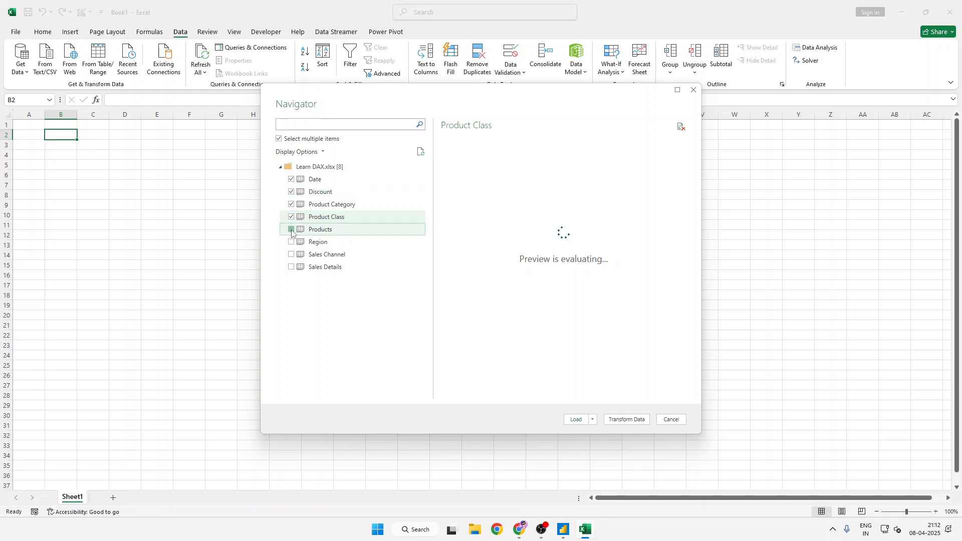
{"action": "left_click", "coordinate": [291, 229]}
{"action": "left_click", "coordinate": [291, 241]}
{"action": "left_click", "coordinate": [291, 255]}
{"action": "left_click", "coordinate": [290, 267]}
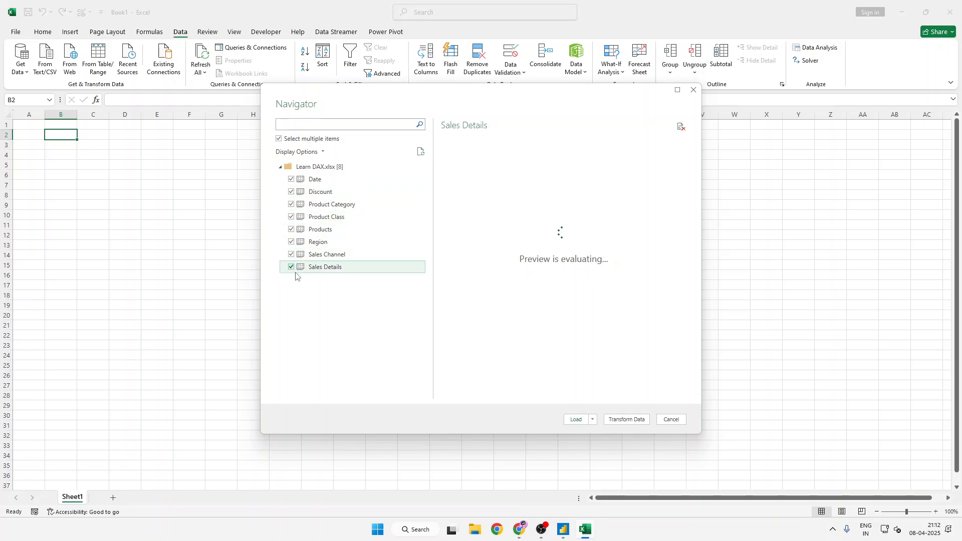
{"action": "left_click", "coordinate": [624, 420]}
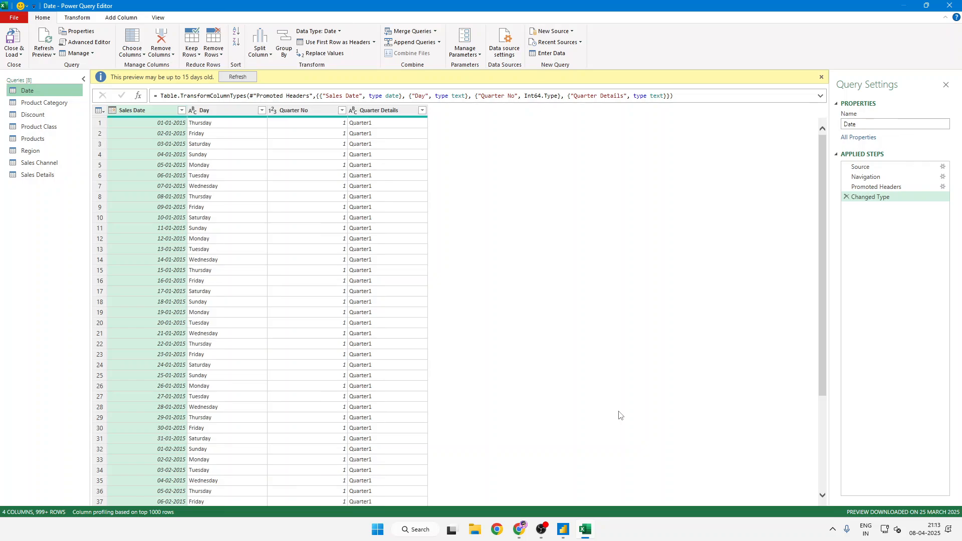
- Refresh the Date query's preview and load all the queries into the workbook
{"action": "left_click", "coordinate": [254, 78]}
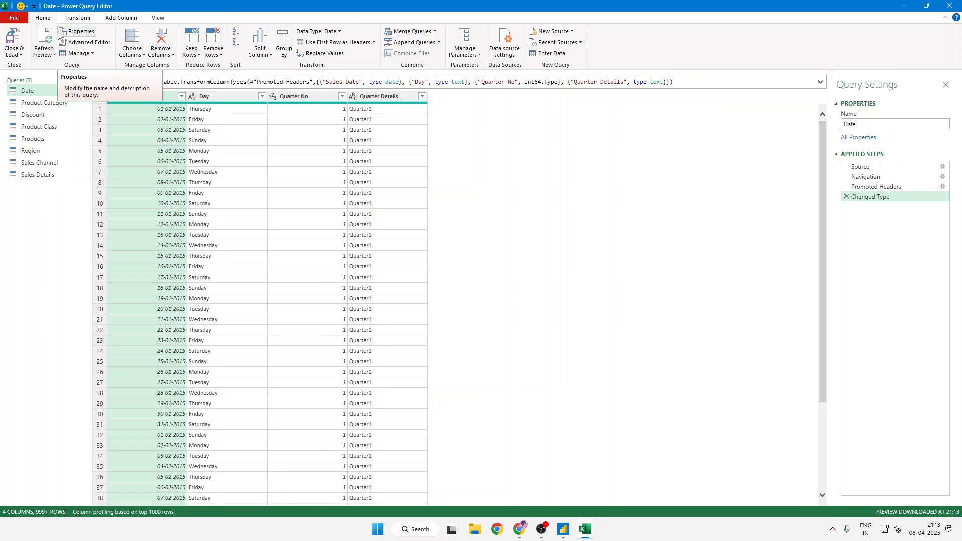
{"action": "left_click", "coordinate": [82, 18]}
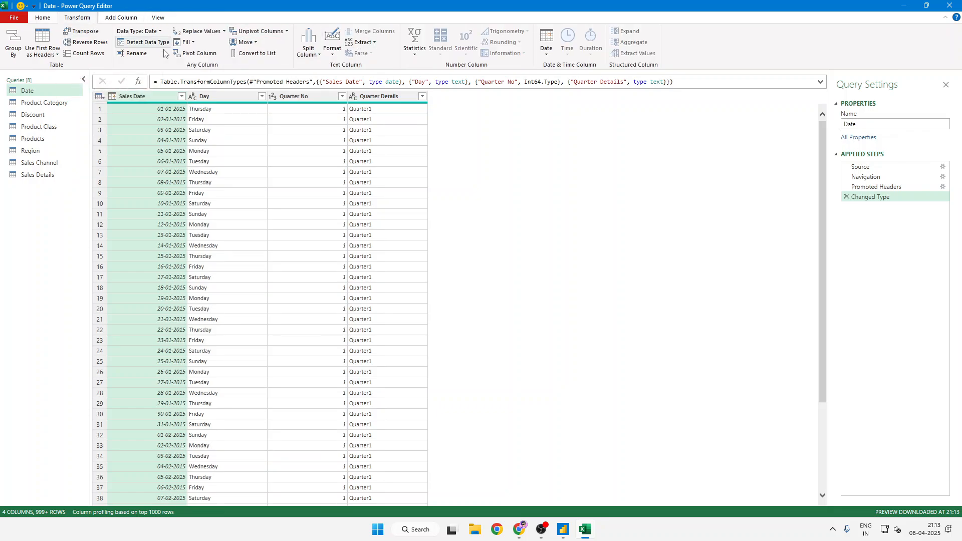
{"action": "left_click", "coordinate": [131, 17]}
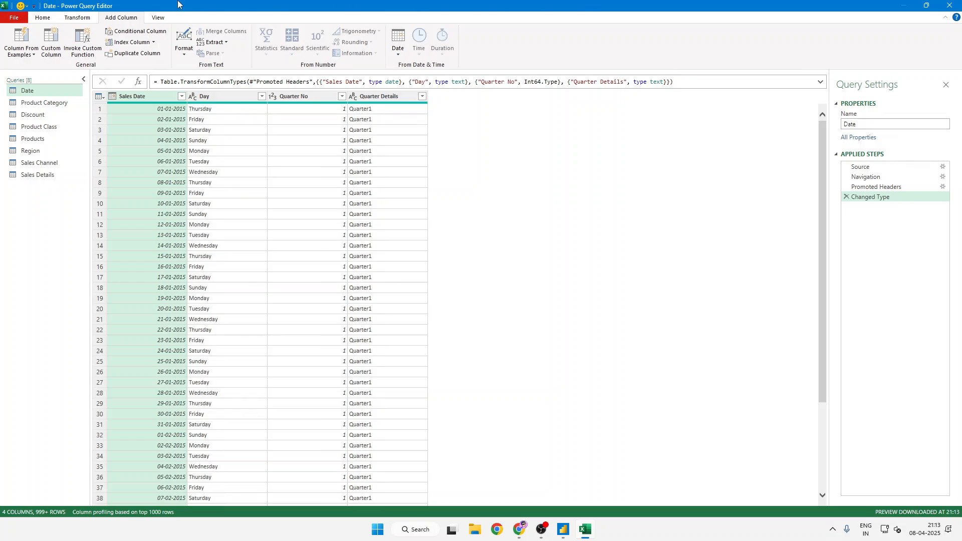
{"action": "left_click", "coordinate": [42, 19]}
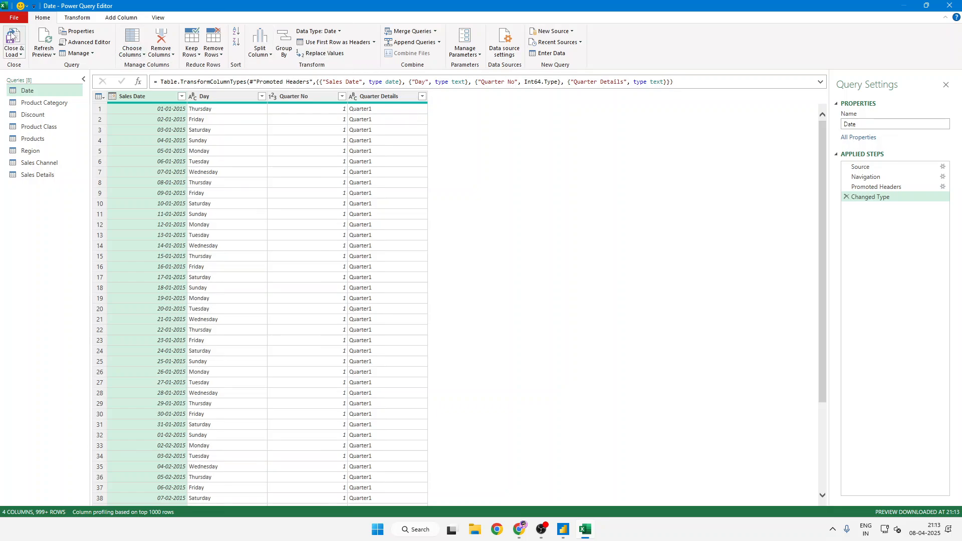
{"action": "left_click", "coordinate": [16, 44]}
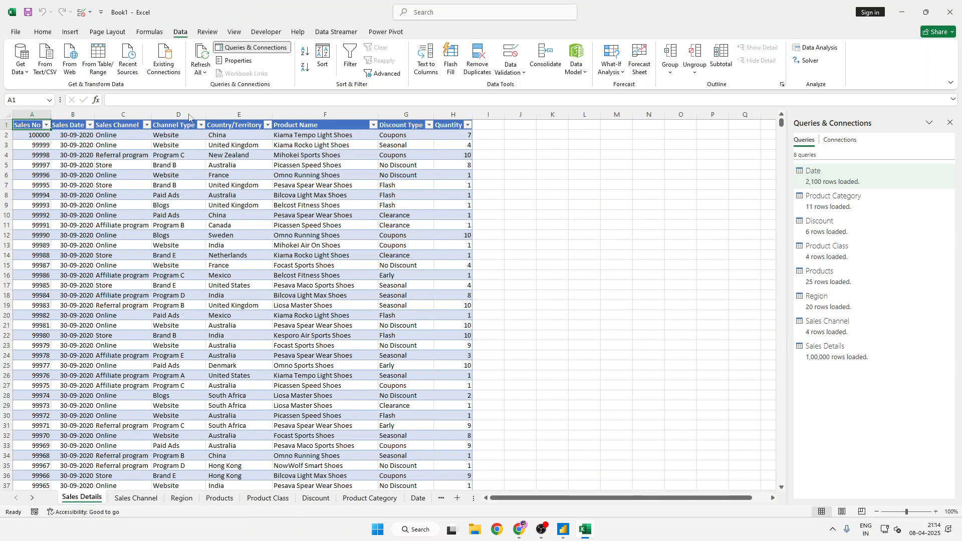
- Bring up the Power Pivot commands and view Excel's general options without changing anything
{"action": "left_click", "coordinate": [386, 33]}
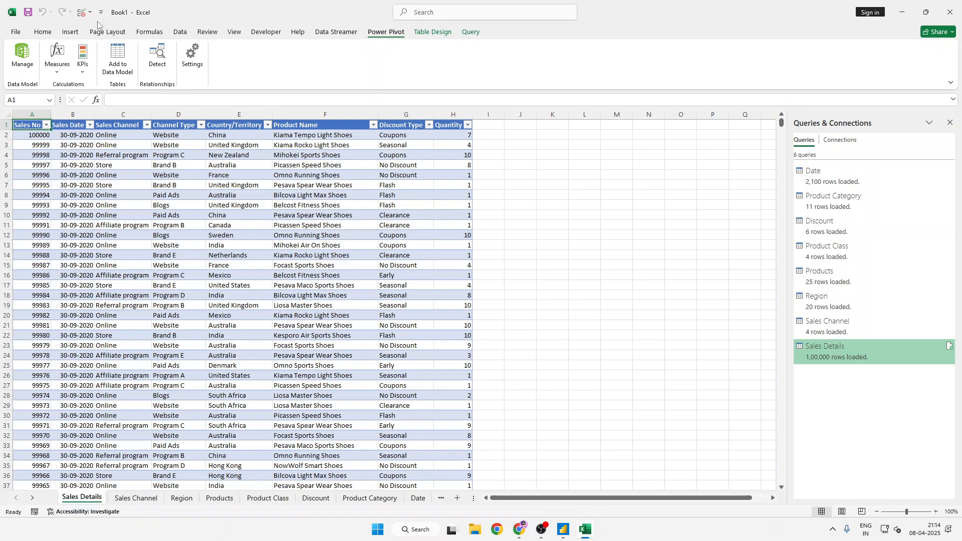
{"action": "left_click", "coordinate": [16, 32]}
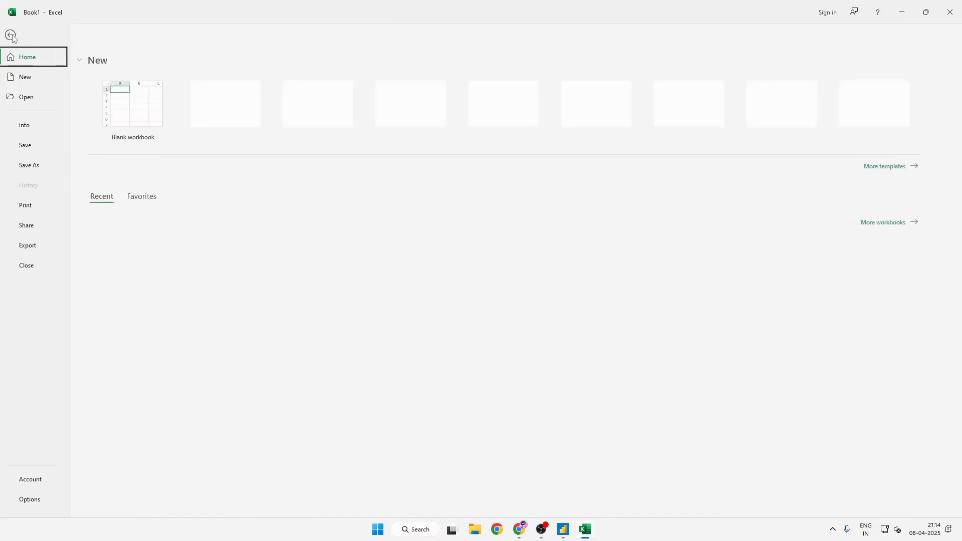
{"action": "left_click", "coordinate": [33, 499]}
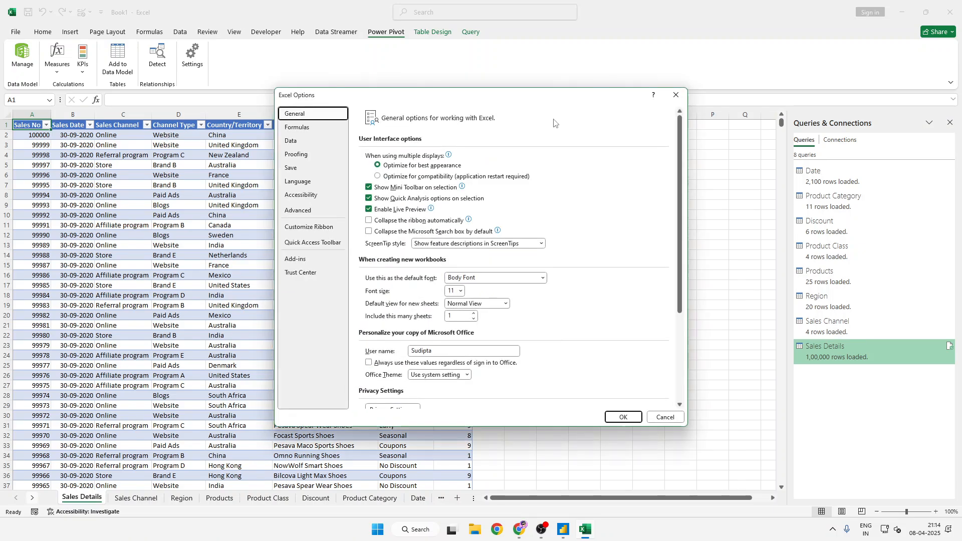
{"action": "left_click", "coordinate": [676, 95]}
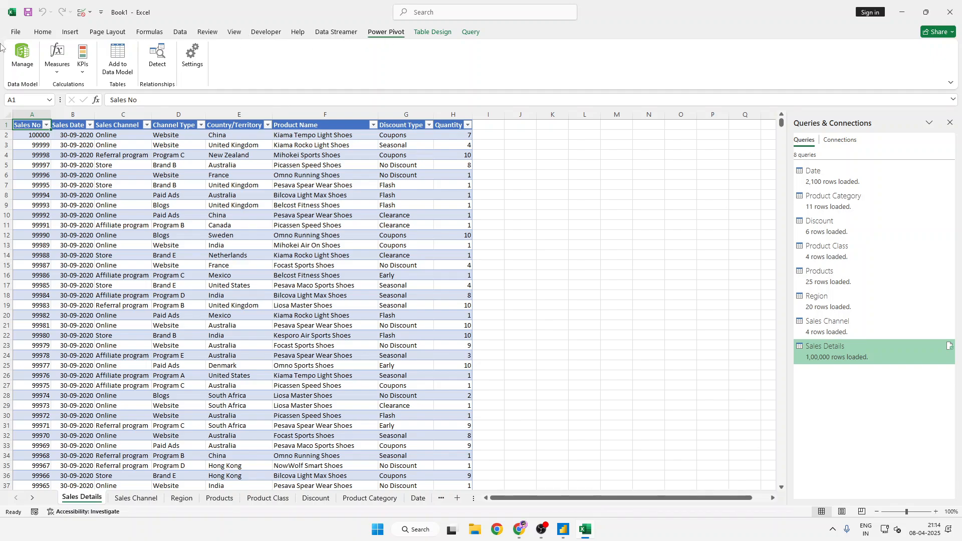
- View Excel's advanced options and its add-ins list, and show the details of Microsoft Power Pivot for Excel
{"action": "left_click", "coordinate": [17, 32]}
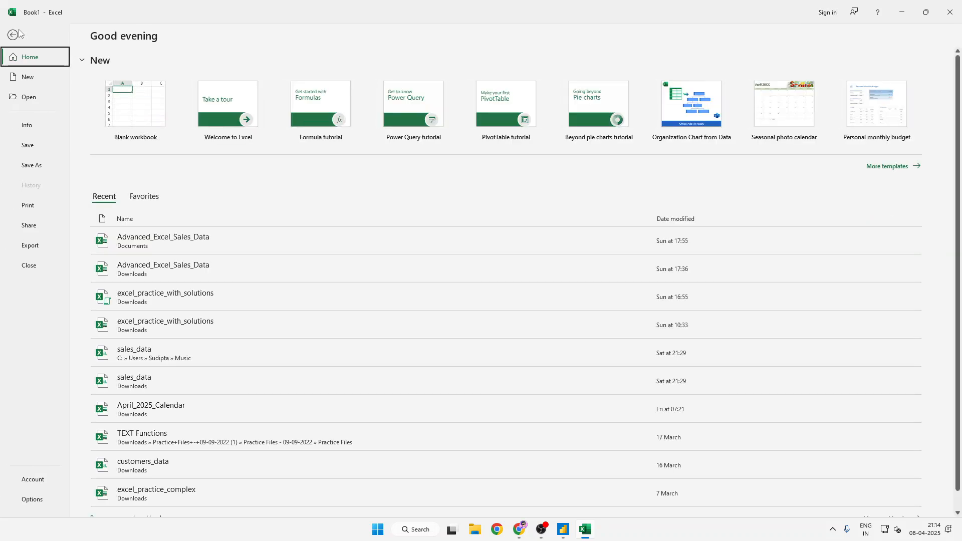
{"action": "key", "text": "Escape"}
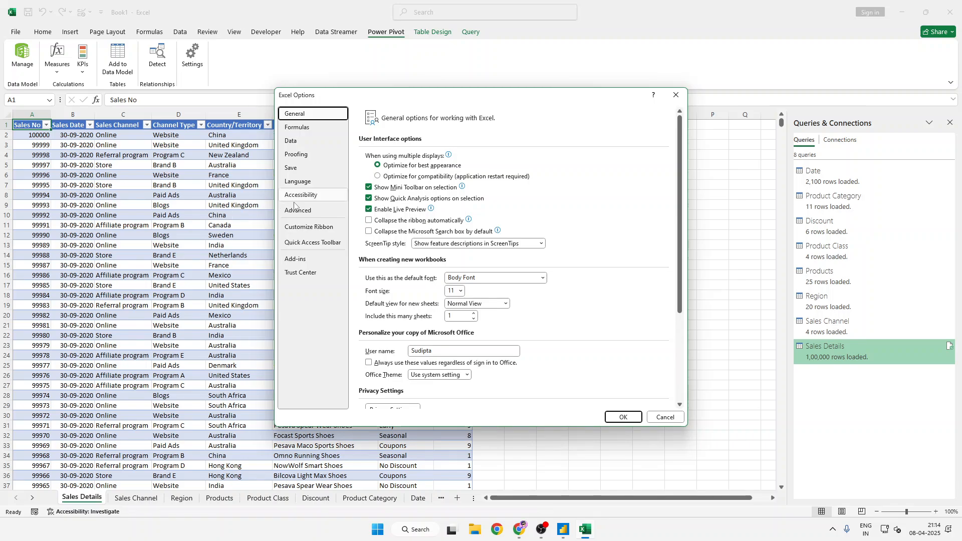
{"action": "left_click", "coordinate": [306, 211]}
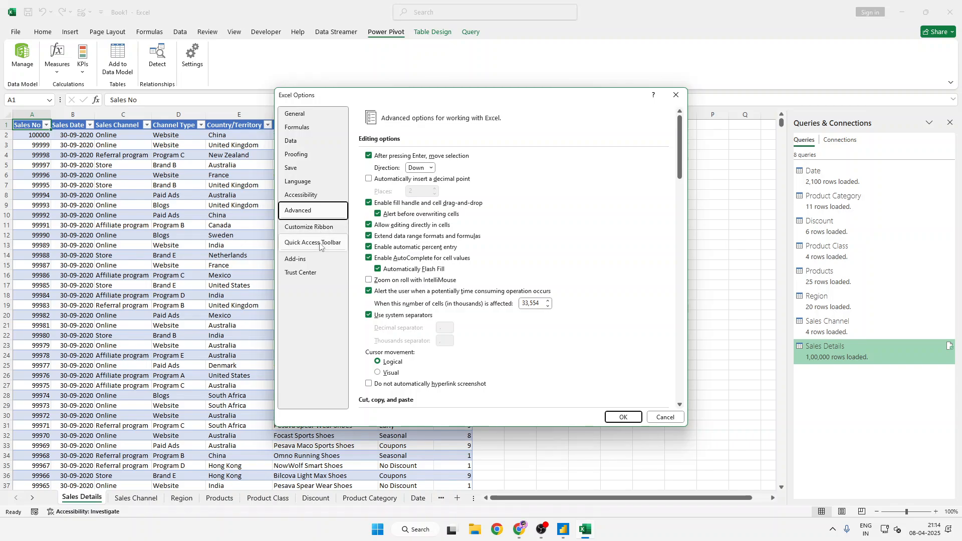
{"action": "left_click", "coordinate": [309, 260]}
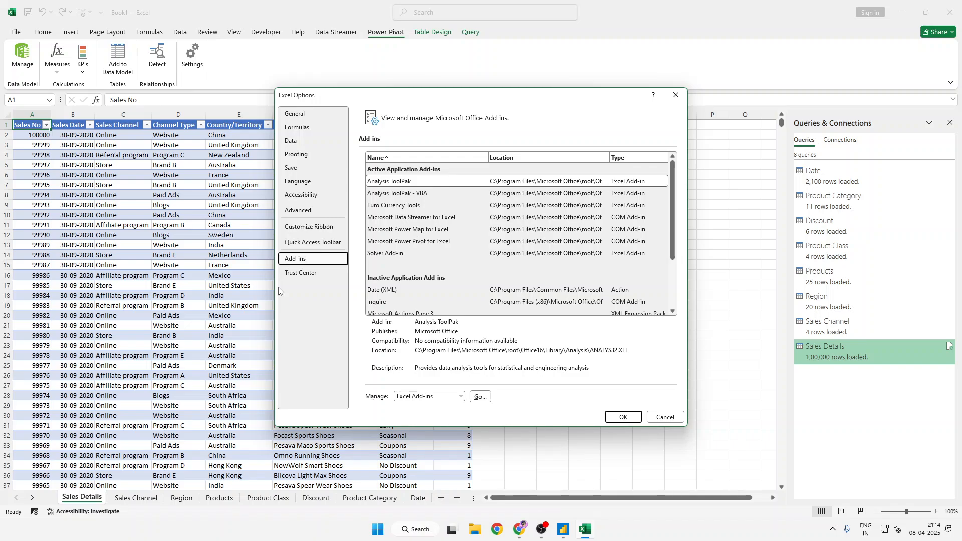
{"action": "left_click", "coordinate": [416, 243]}
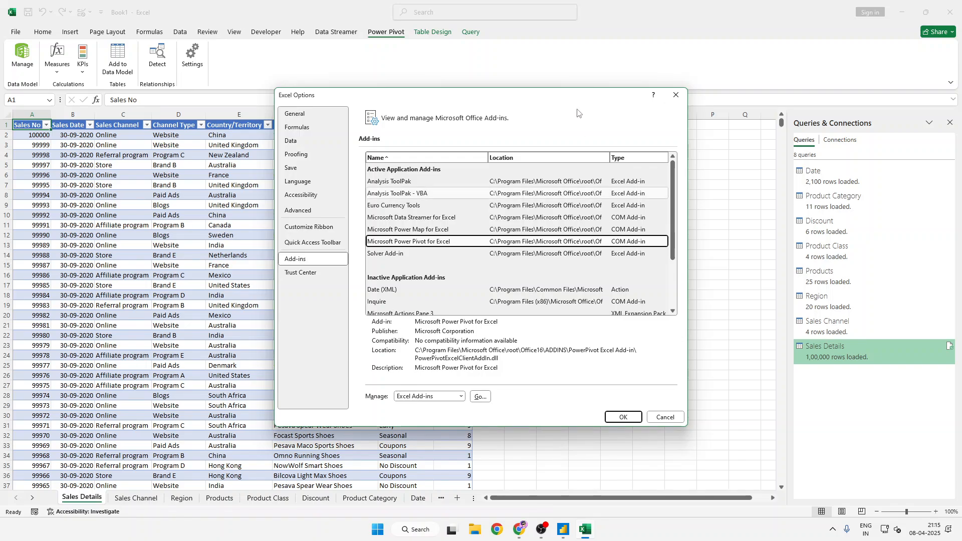
{"action": "left_click_drag", "start_coordinate": [571, 97], "coordinate": [516, 99]}
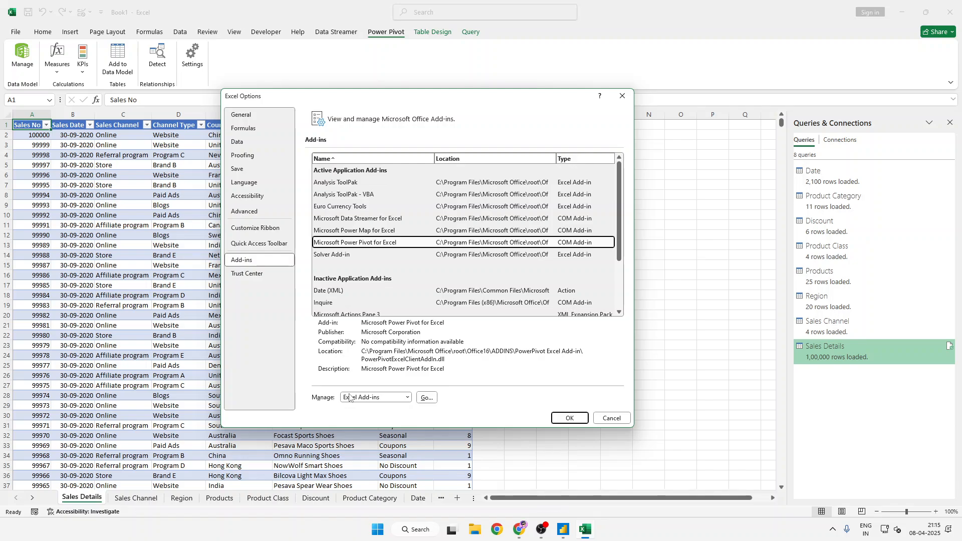
- Examine which COM add-ins are available for Excel and close the list without altering any of them
{"action": "left_click", "coordinate": [369, 397]}
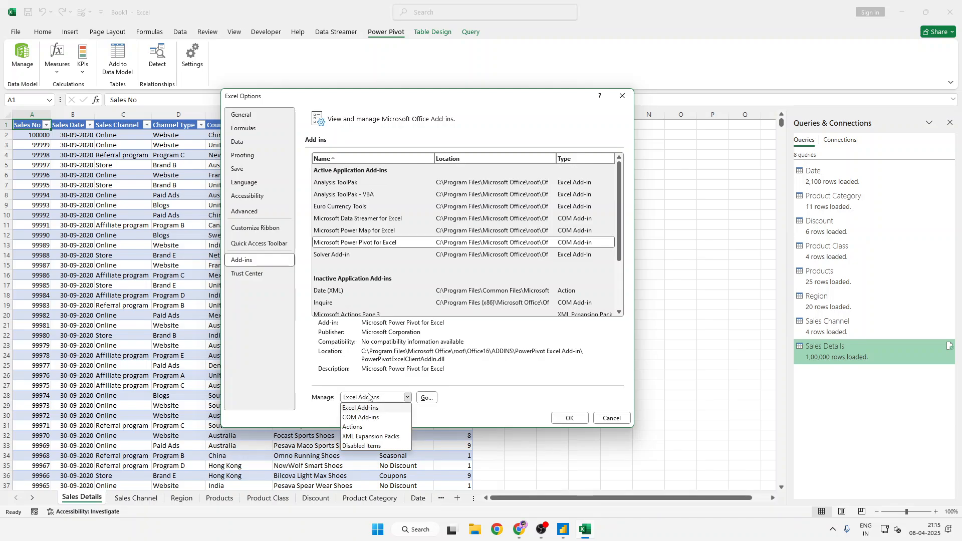
{"action": "left_click", "coordinate": [366, 417]}
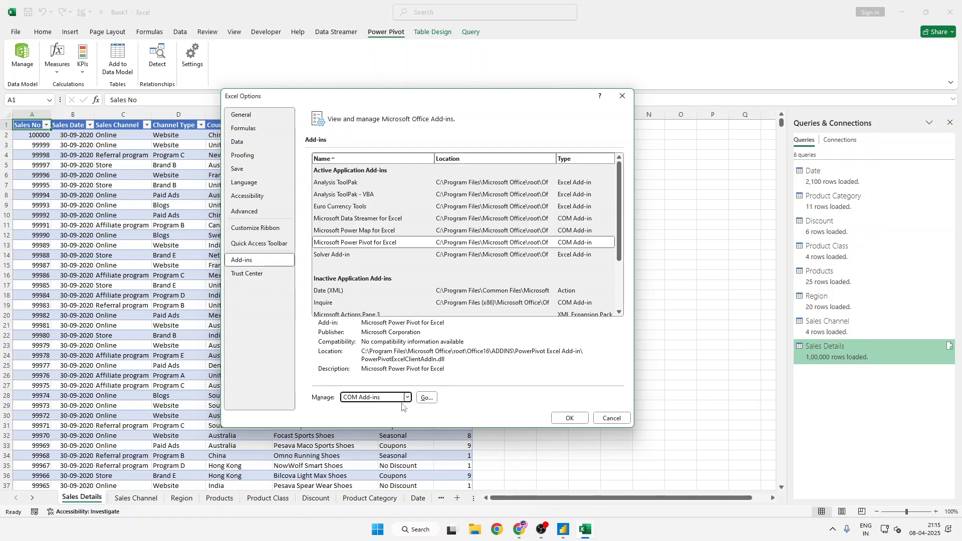
{"action": "left_click", "coordinate": [426, 397]}
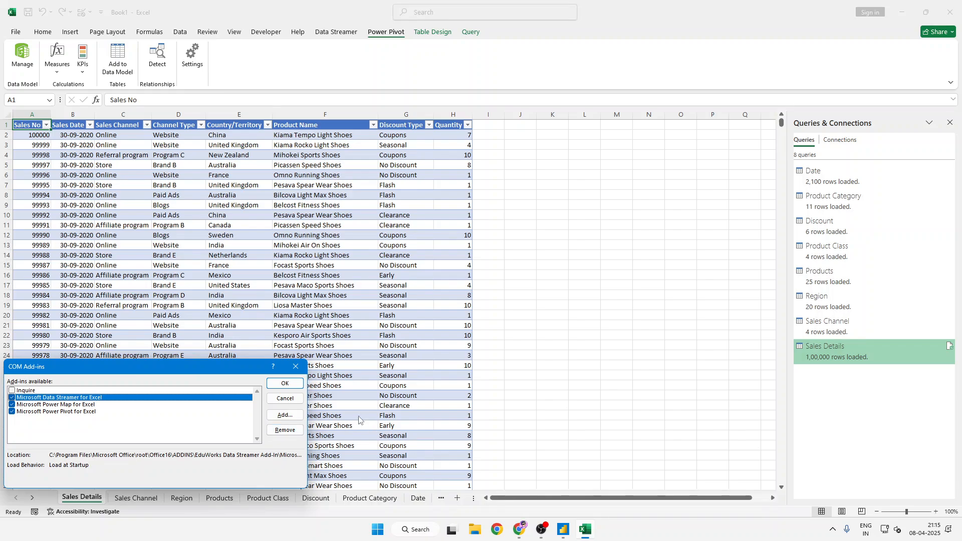
{"action": "left_click", "coordinate": [285, 383]}
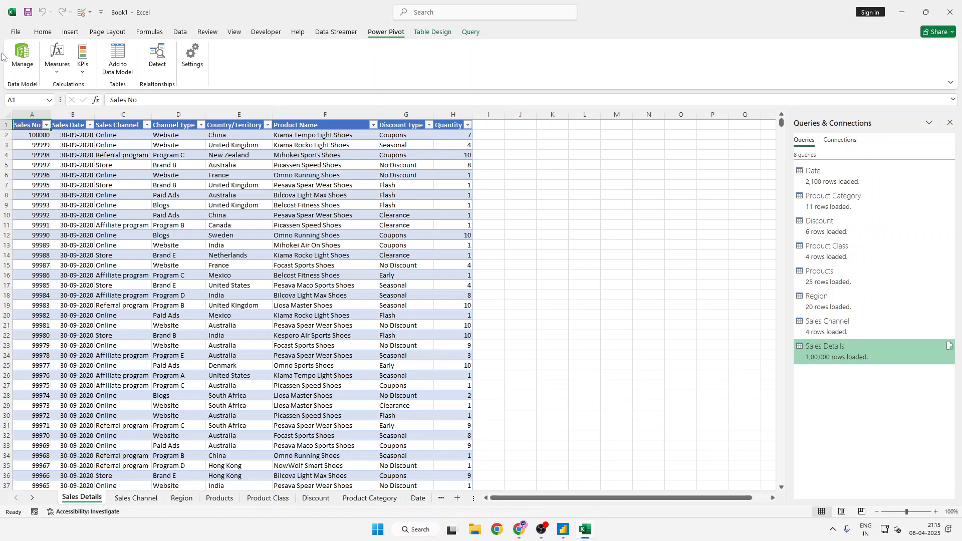
- Return to the add-in settings in Excel's options and show the Microsoft Power Pivot for Excel entry's details again
{"action": "left_click", "coordinate": [20, 38]}
{"action": "left_click", "coordinate": [13, 36]}
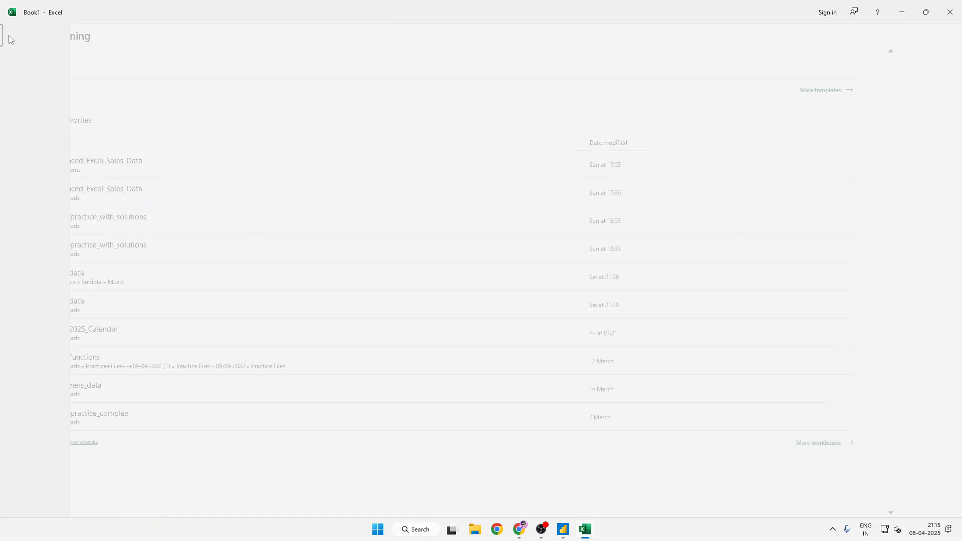
{"action": "left_click", "coordinate": [13, 36]}
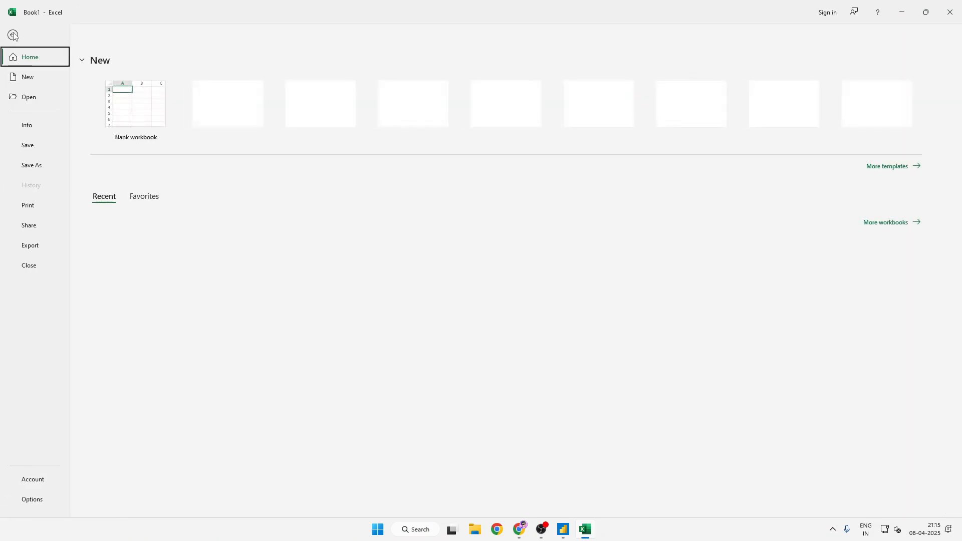
{"action": "left_click", "coordinate": [45, 497]}
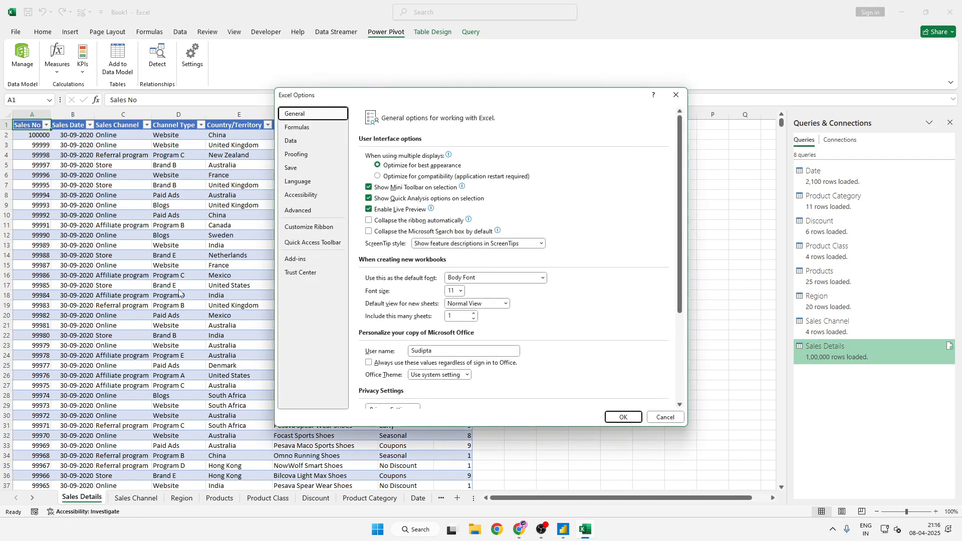
{"action": "left_click", "coordinate": [287, 264]}
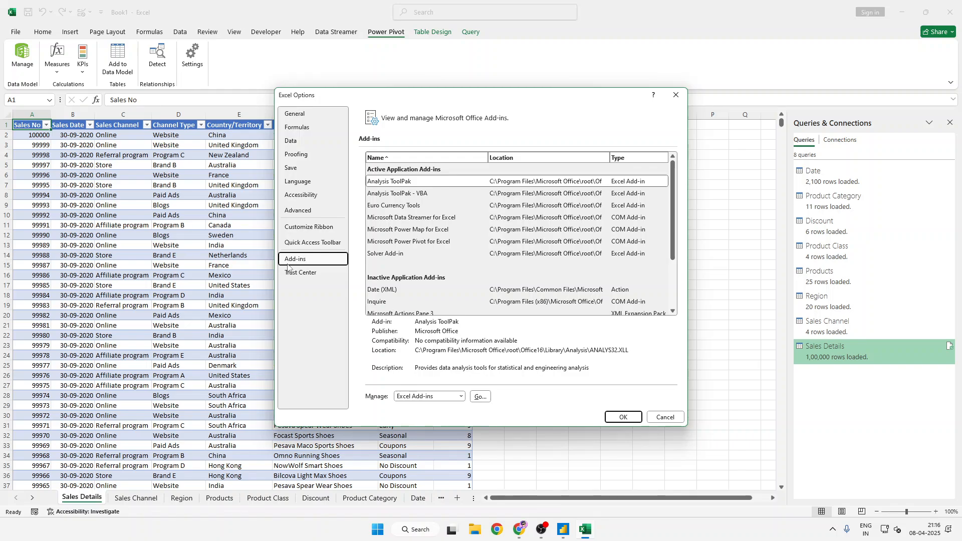
{"action": "left_click", "coordinate": [434, 241]}
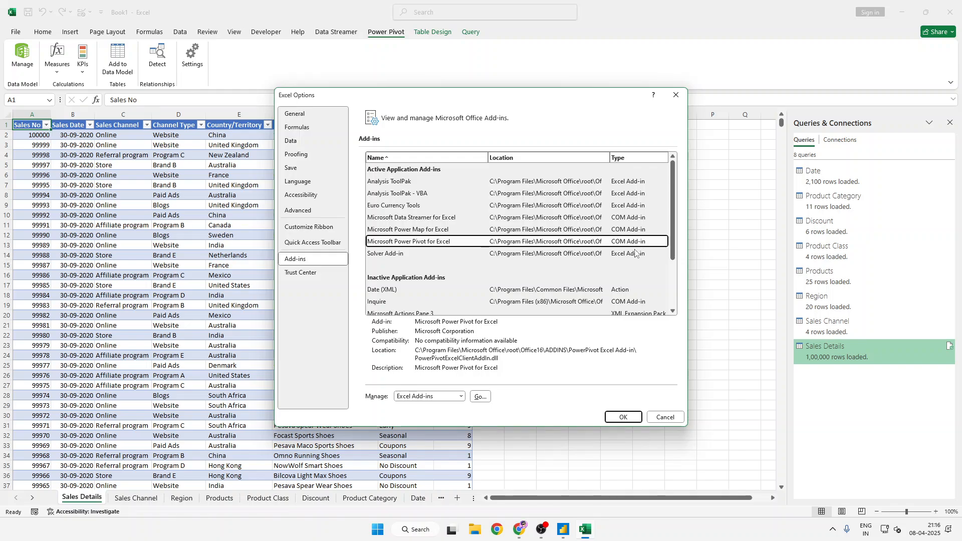
- Check the Microsoft Power Pivot for Excel entry among the COM add-ins and accept the list as it is
{"action": "left_click", "coordinate": [397, 397]}
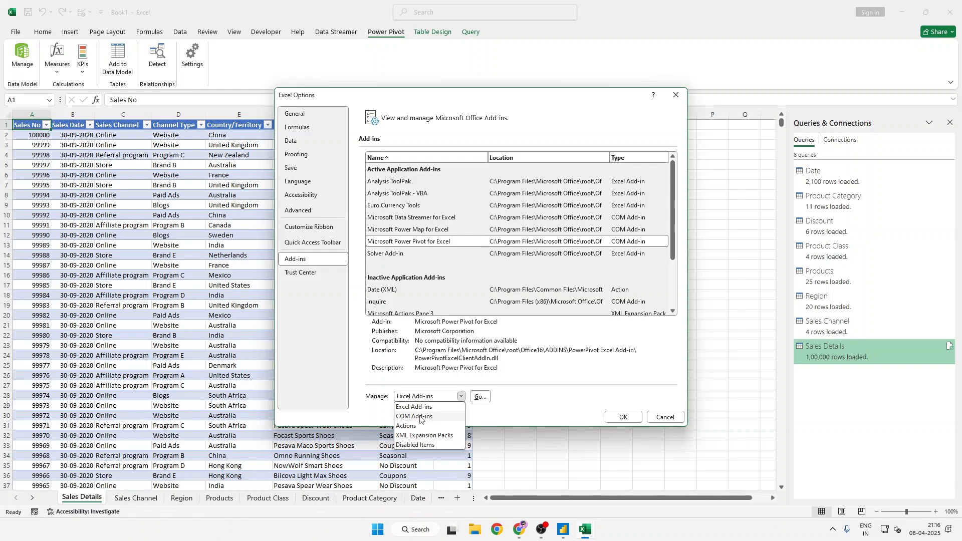
{"action": "left_click", "coordinate": [420, 417]}
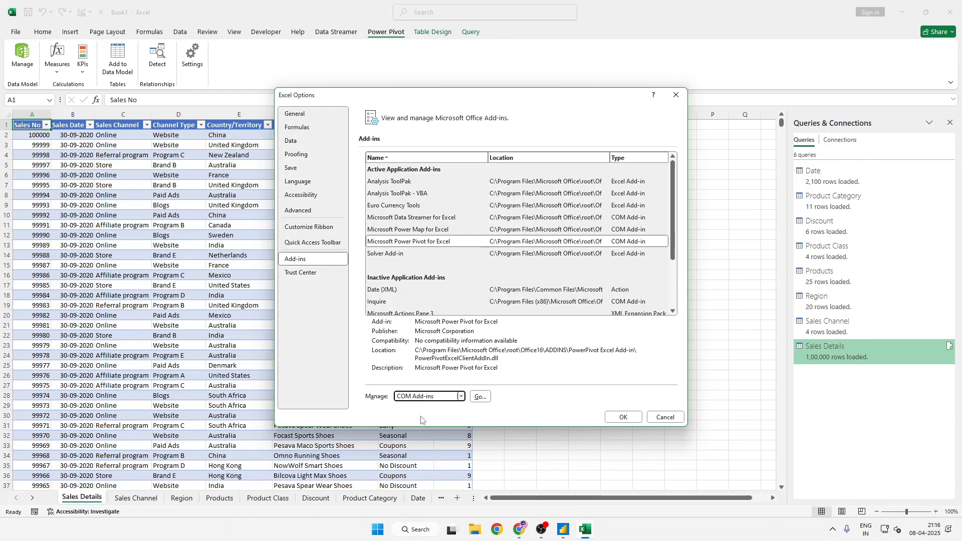
{"action": "left_click", "coordinate": [482, 397]}
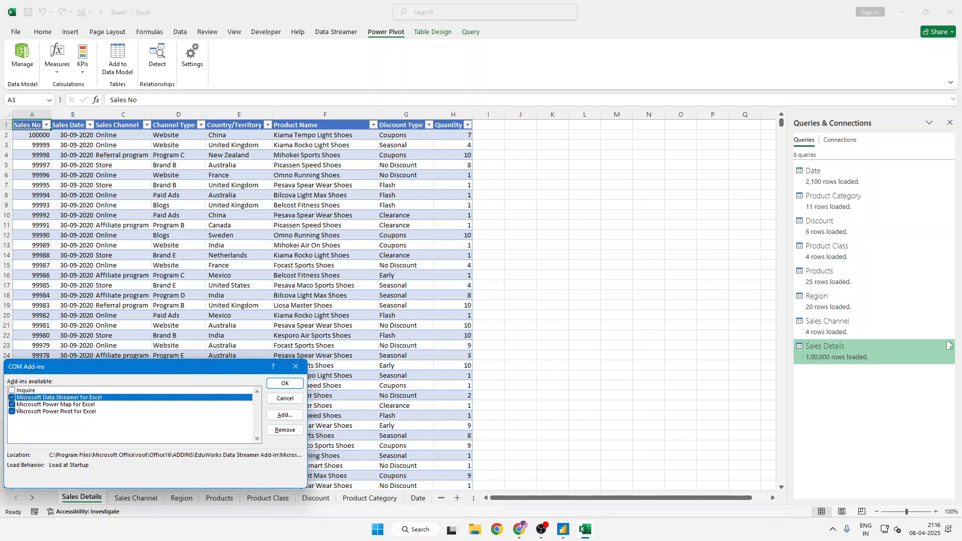
{"action": "left_click", "coordinate": [299, 383]}
{"action": "left_click", "coordinate": [300, 385]}
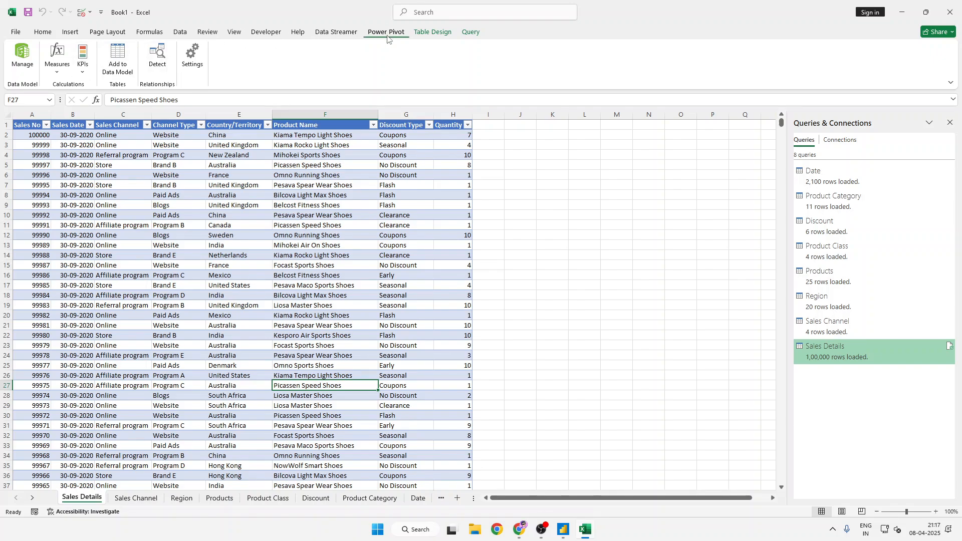
- Disable the Microsoft Power Pivot for Excel COM add-in in Excel's add-in options
{"action": "left_click", "coordinate": [336, 34]}
{"action": "left_click", "coordinate": [383, 34]}
{"action": "left_click", "coordinate": [16, 31]}
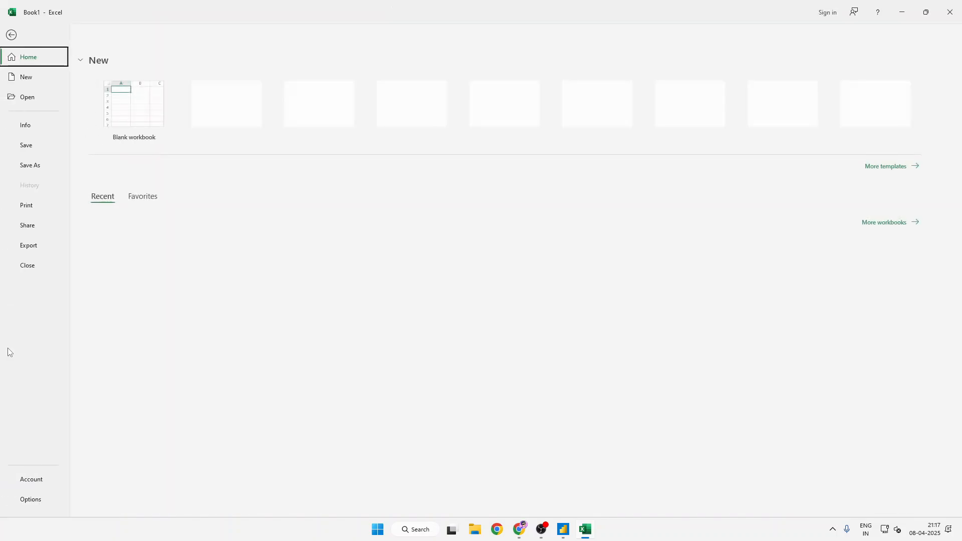
{"action": "left_click", "coordinate": [35, 507]}
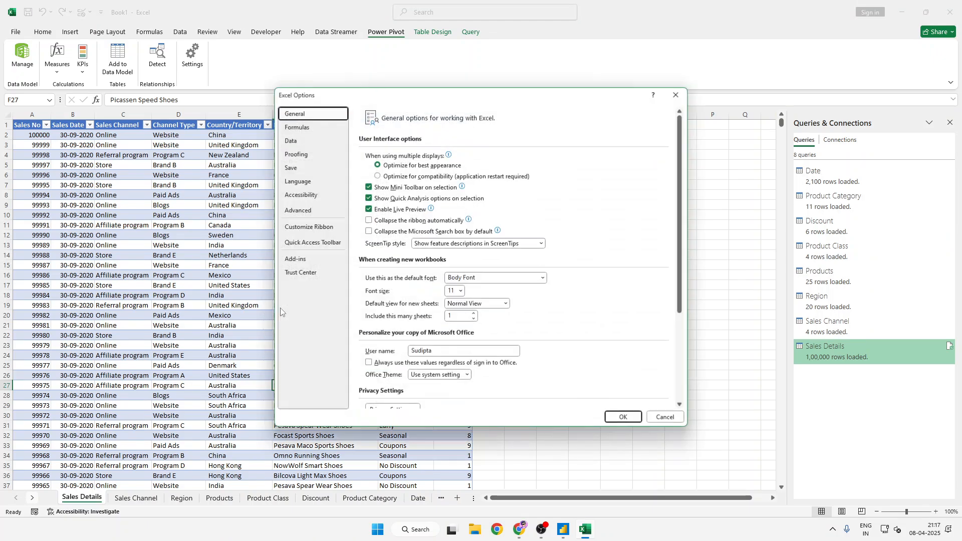
{"action": "left_click", "coordinate": [315, 265]}
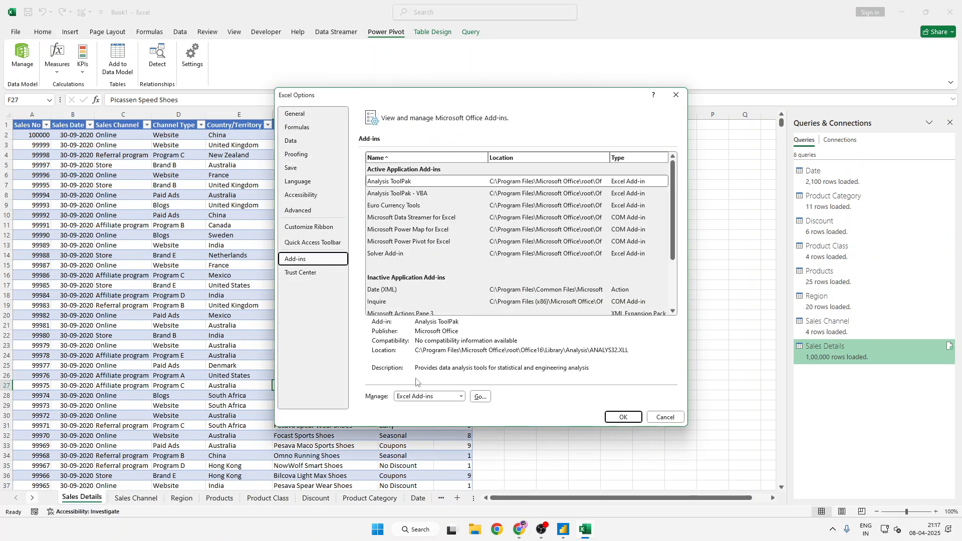
{"action": "left_click", "coordinate": [450, 396]}
{"action": "left_click", "coordinate": [430, 416]}
{"action": "left_click", "coordinate": [480, 396]}
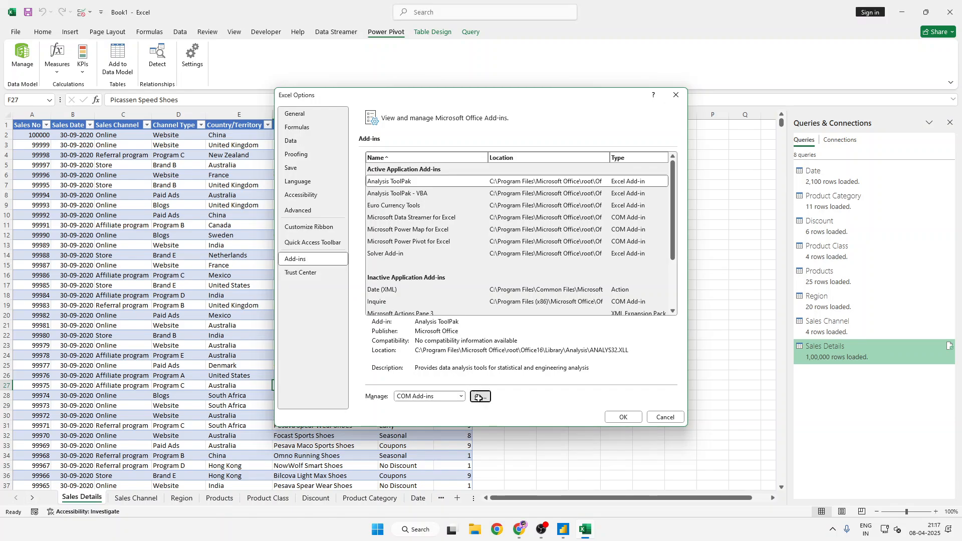
{"action": "left_click", "coordinate": [20, 407]}
{"action": "left_click", "coordinate": [11, 411]}
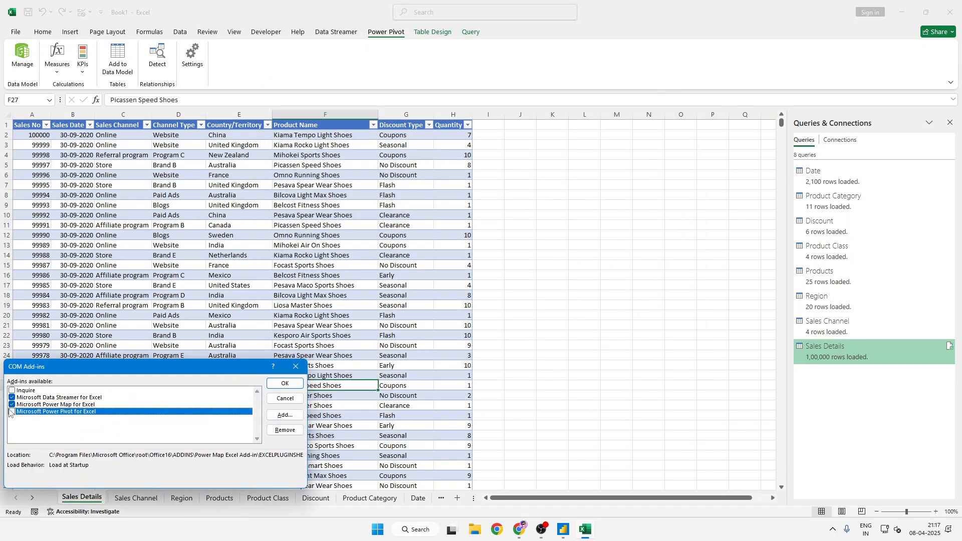
{"action": "left_click", "coordinate": [285, 383]}
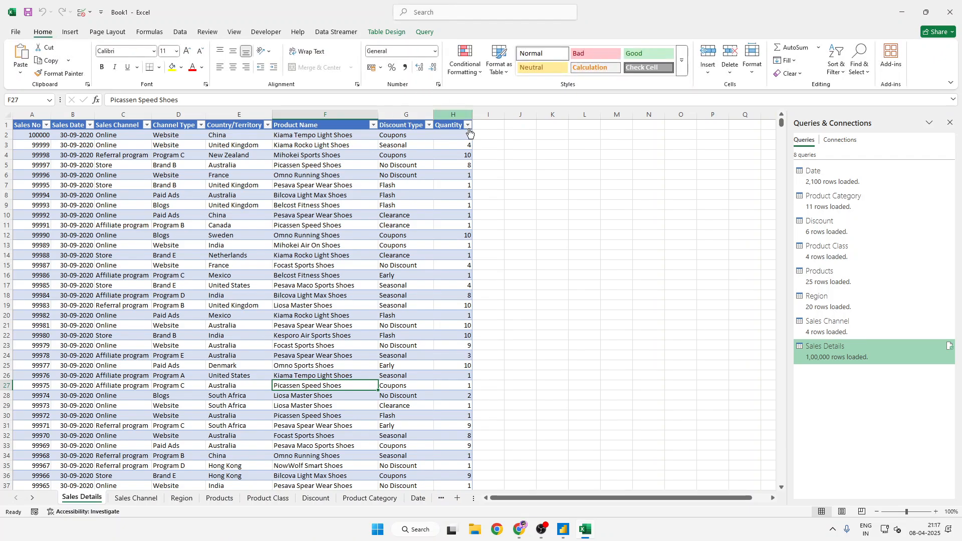
- Open the add-ins settings in Excel's options from the Sales Details sheet
{"action": "left_click", "coordinate": [308, 207]}
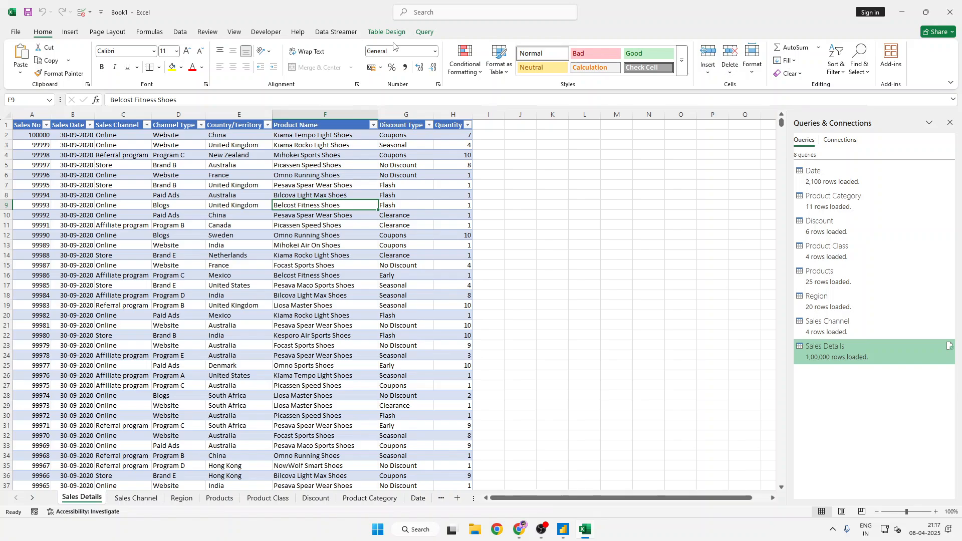
{"action": "left_click", "coordinate": [11, 36]}
{"action": "left_click", "coordinate": [12, 36]}
{"action": "left_click", "coordinate": [12, 34]}
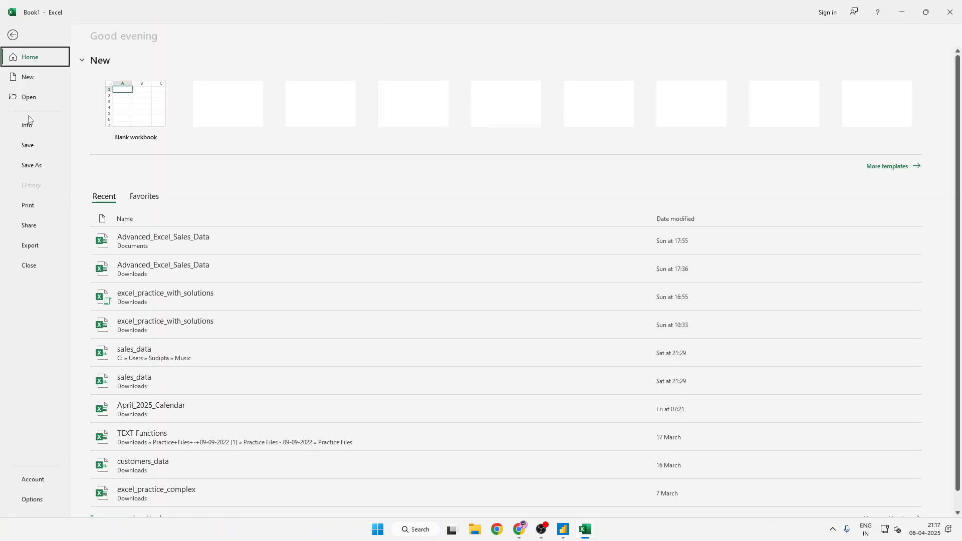
{"action": "left_click", "coordinate": [31, 500]}
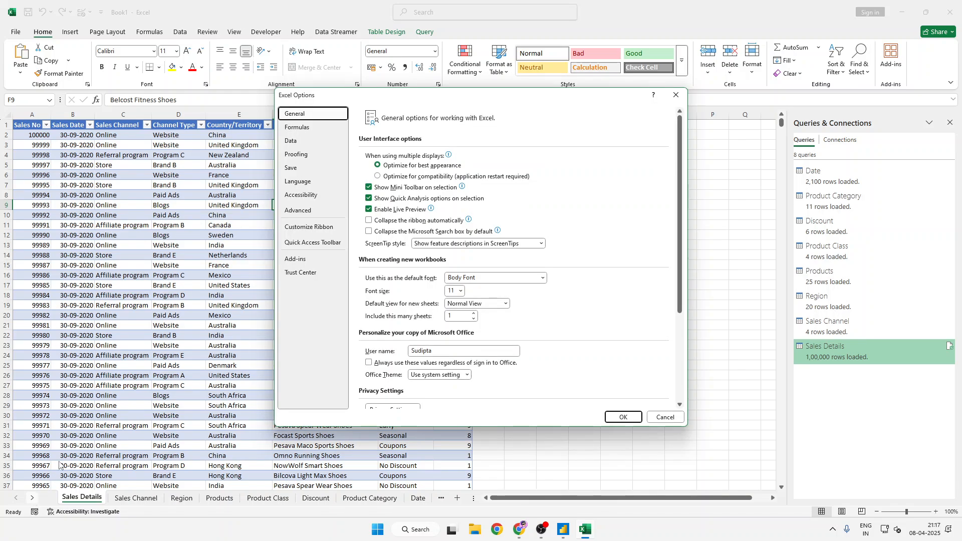
{"action": "left_click", "coordinate": [294, 260]}
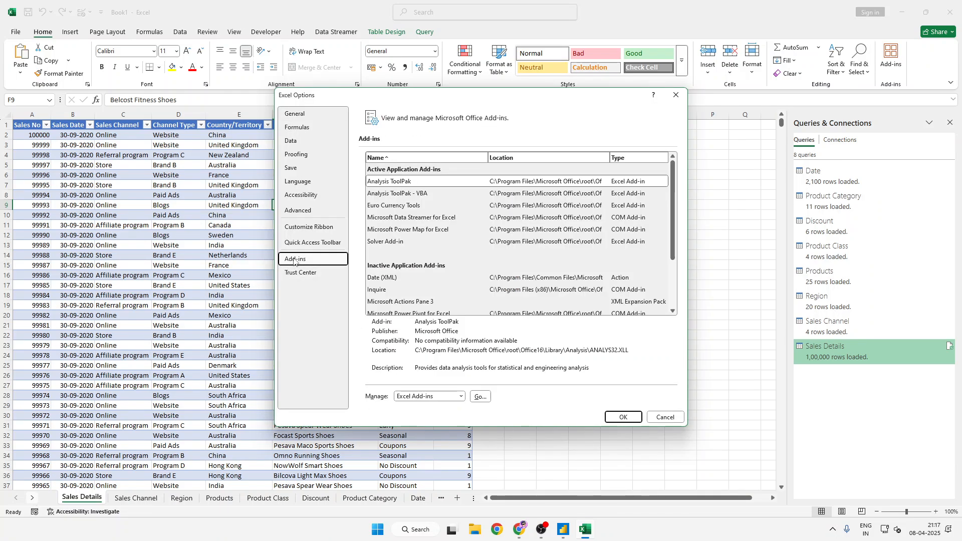
- Enable the Microsoft Power Pivot for Excel COM add-in and display the Power Pivot commands
{"action": "left_click", "coordinate": [459, 396]}
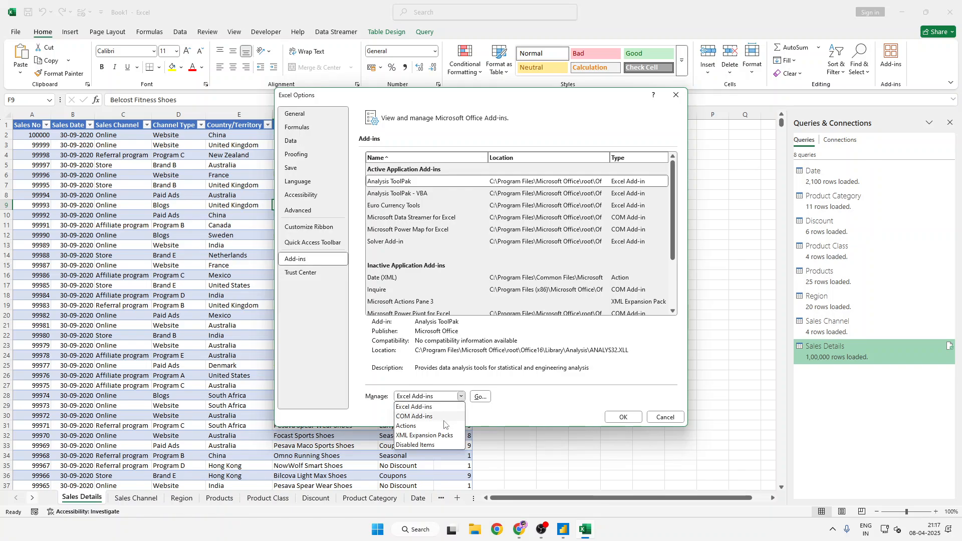
{"action": "left_click", "coordinate": [451, 229]}
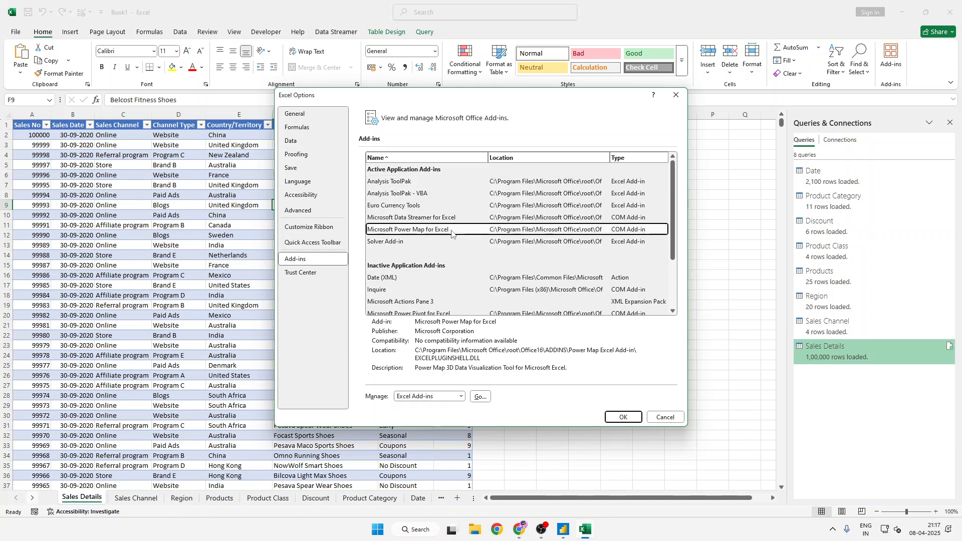
{"action": "left_click", "coordinate": [461, 397]}
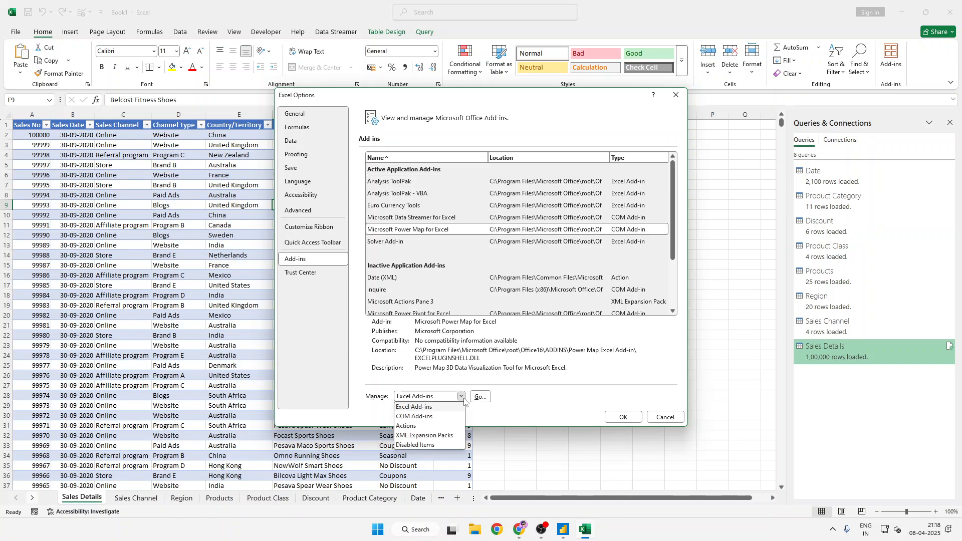
{"action": "left_click", "coordinate": [414, 418]}
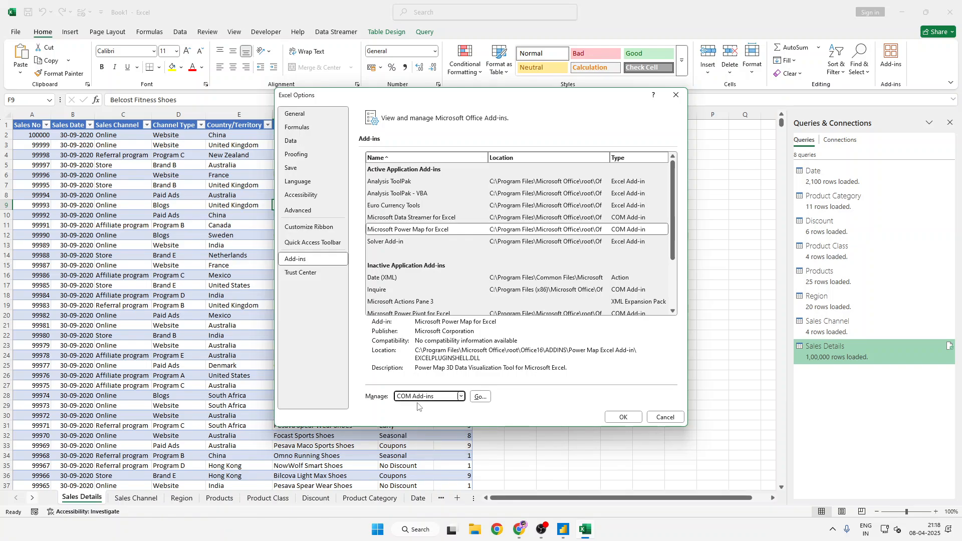
{"action": "left_click", "coordinate": [480, 397]}
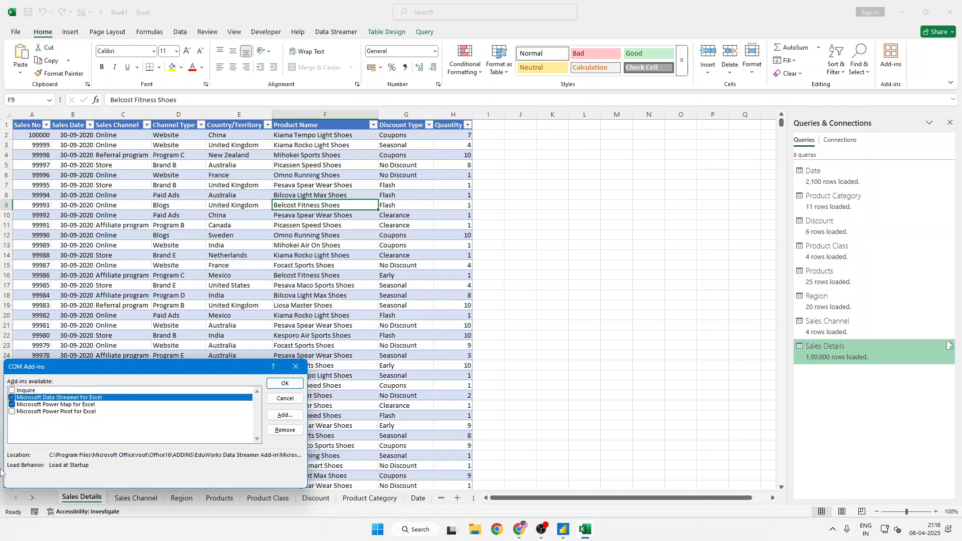
{"action": "left_click", "coordinate": [12, 412]}
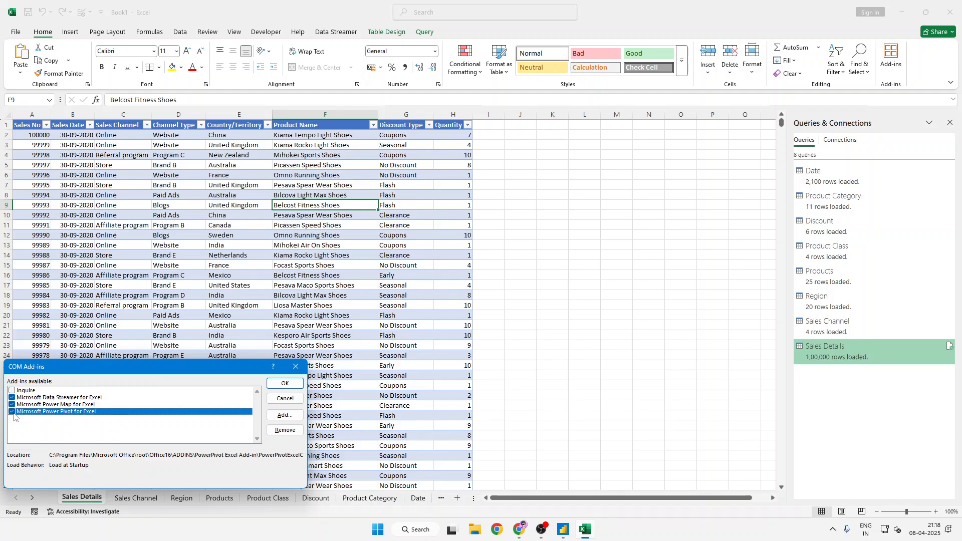
{"action": "left_click", "coordinate": [285, 383]}
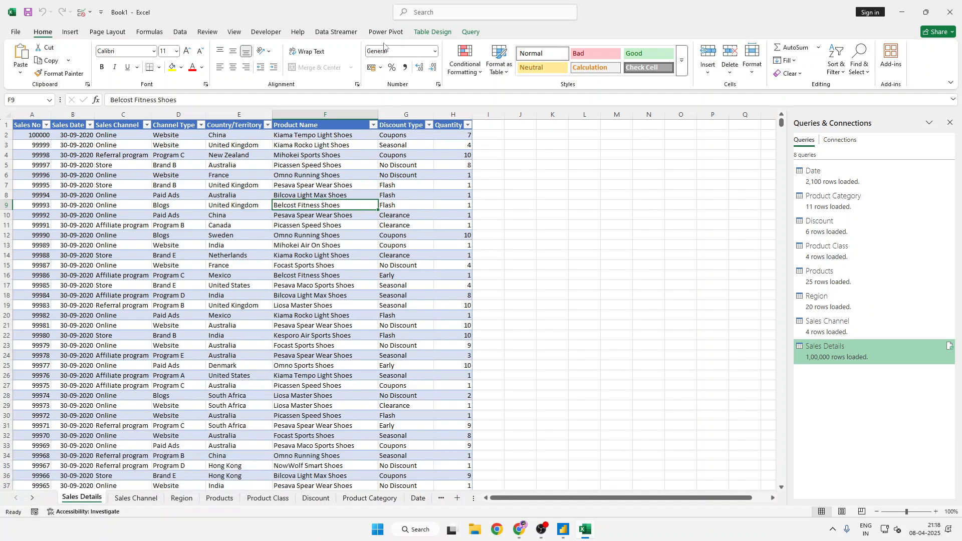
{"action": "left_click", "coordinate": [385, 32]}
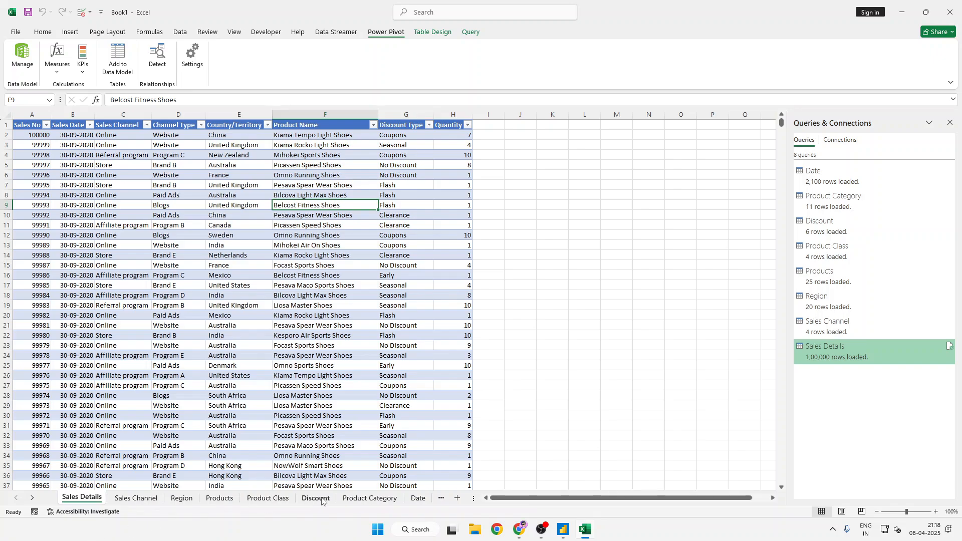
- Look over the Region sheet's table and return to the Sales Details table without editing any cell
{"action": "left_click", "coordinate": [156, 501]}
{"action": "left_click", "coordinate": [180, 499]}
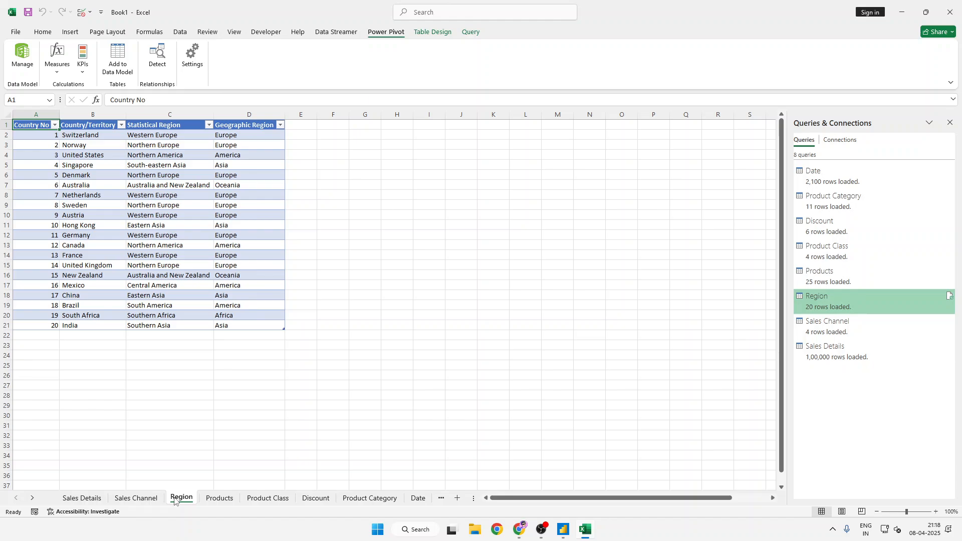
{"action": "left_click", "coordinate": [96, 502]}
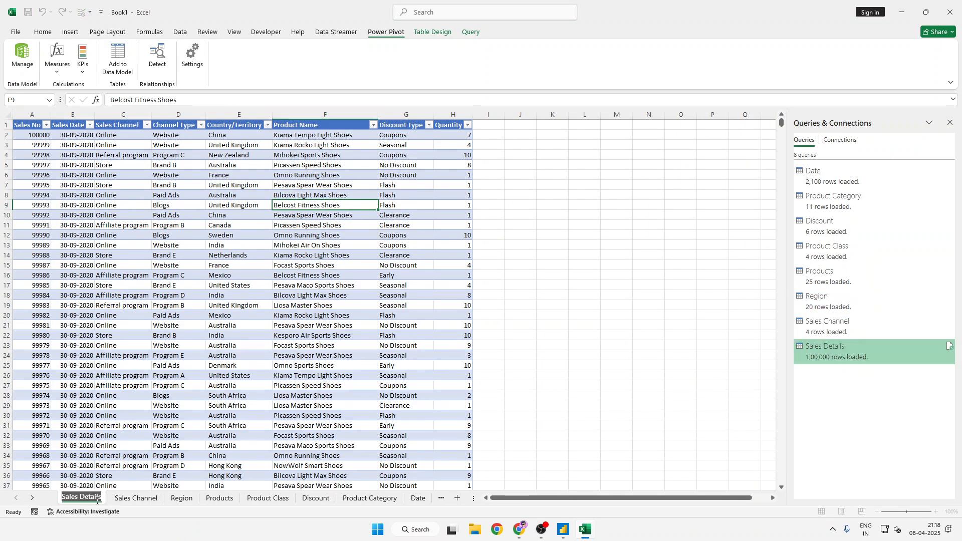
{"action": "double_click", "coordinate": [234, 424]}
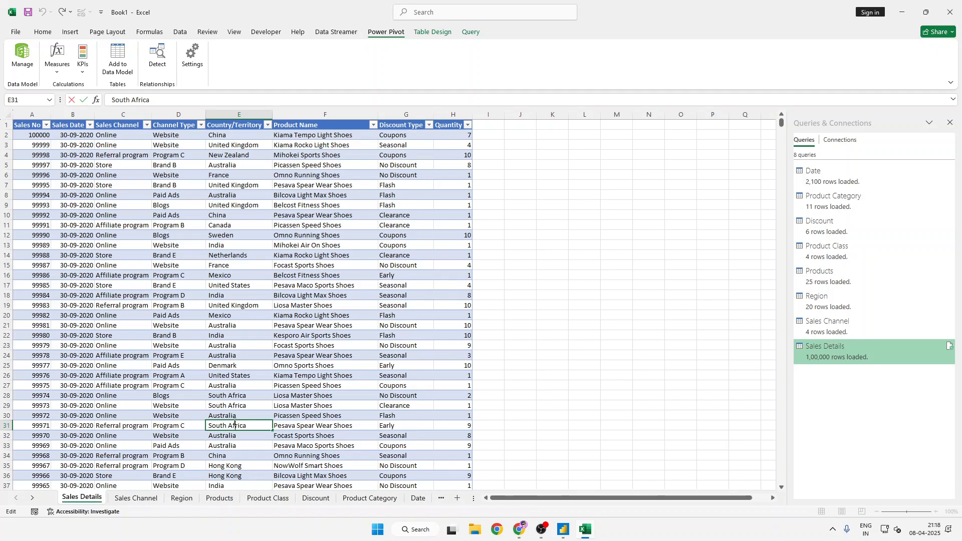
{"action": "left_click", "coordinate": [251, 324]}
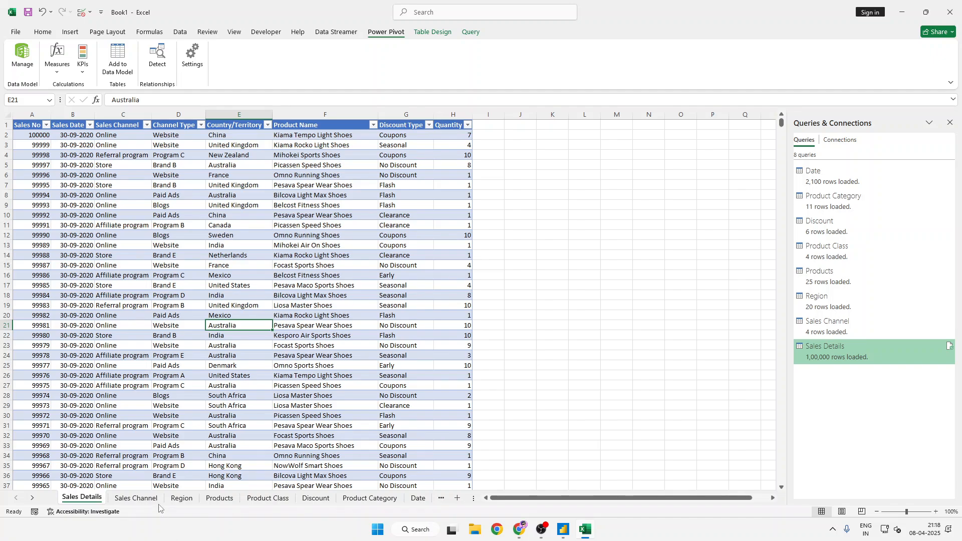
- Try twice to create a new Power Pivot measure from the Sales Details sheet and dismiss the dialog each time
{"action": "left_click", "coordinate": [64, 56]}
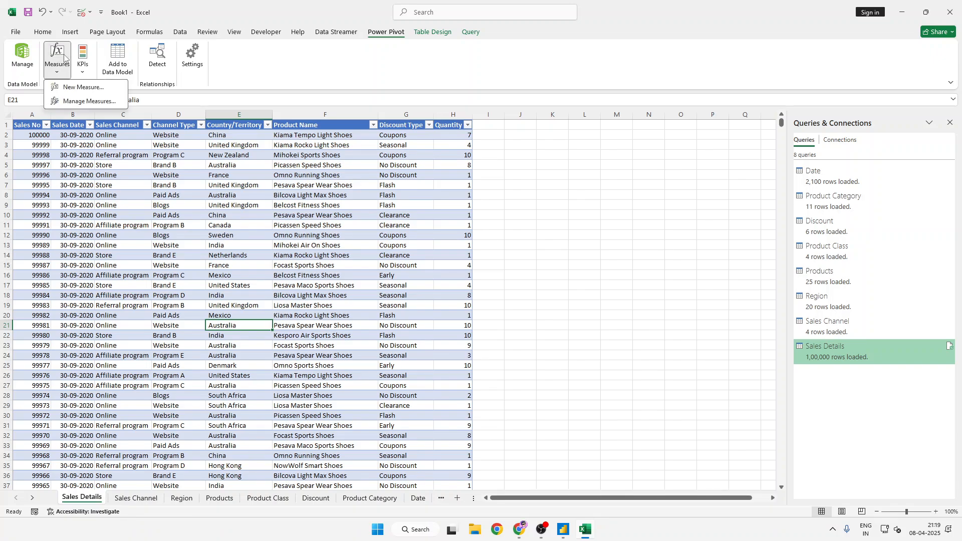
{"action": "left_click", "coordinate": [55, 77]}
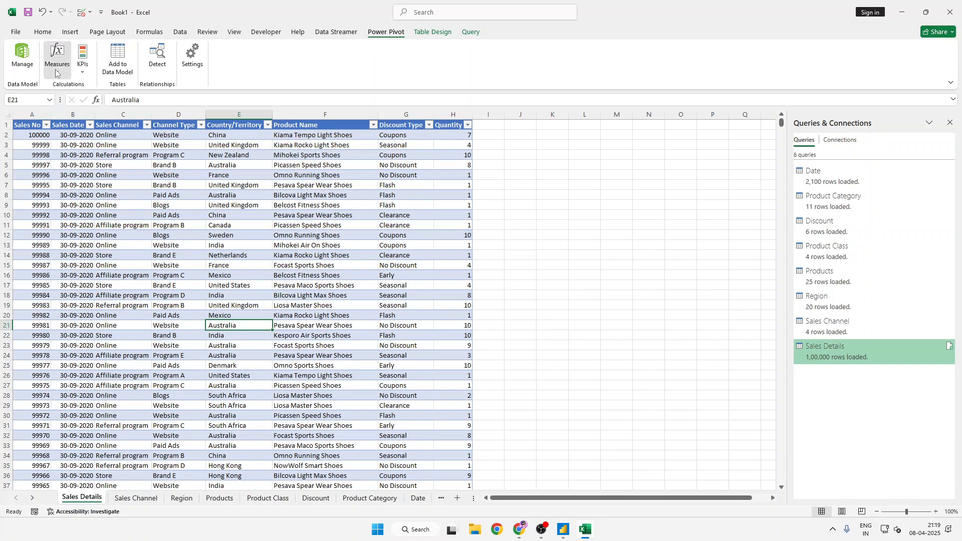
{"action": "left_click", "coordinate": [57, 75]}
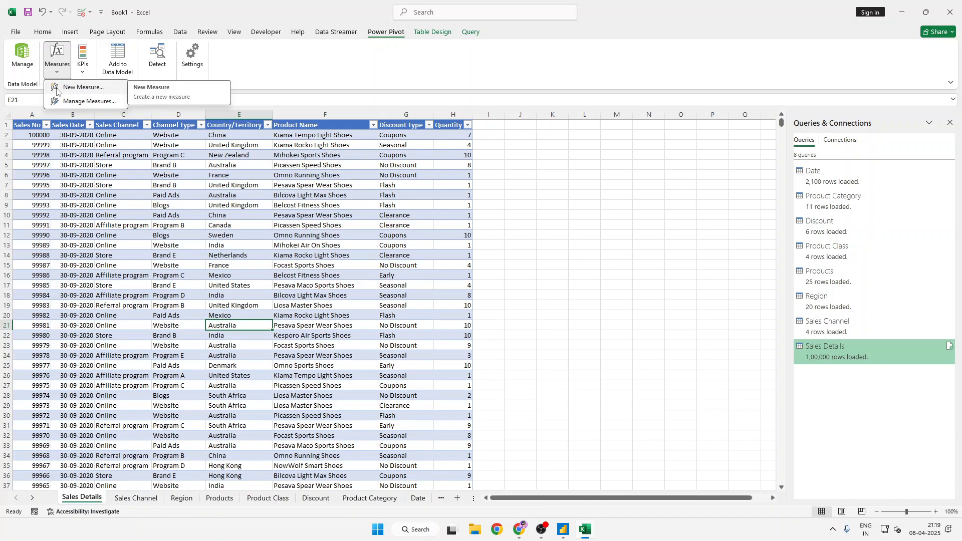
{"action": "left_click", "coordinate": [67, 88]}
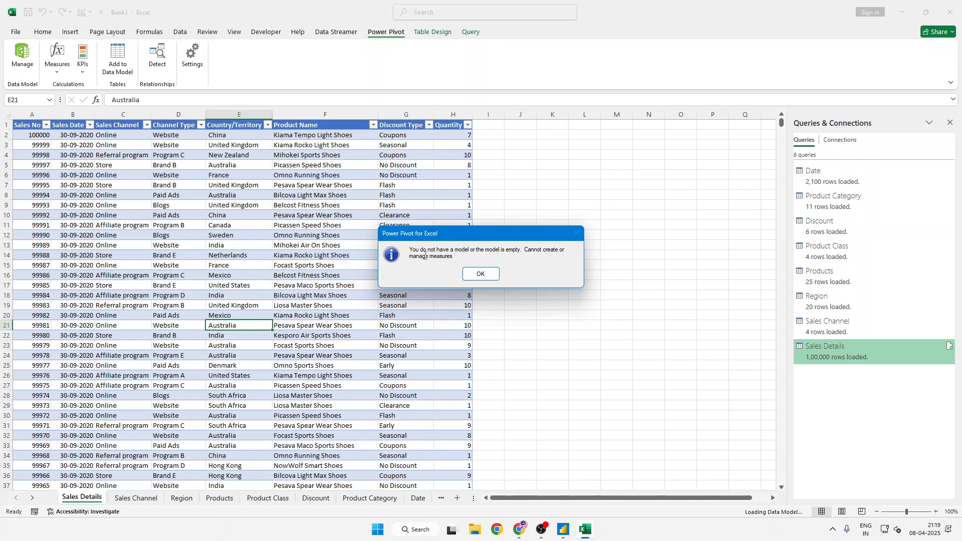
{"action": "left_click", "coordinate": [480, 275]}
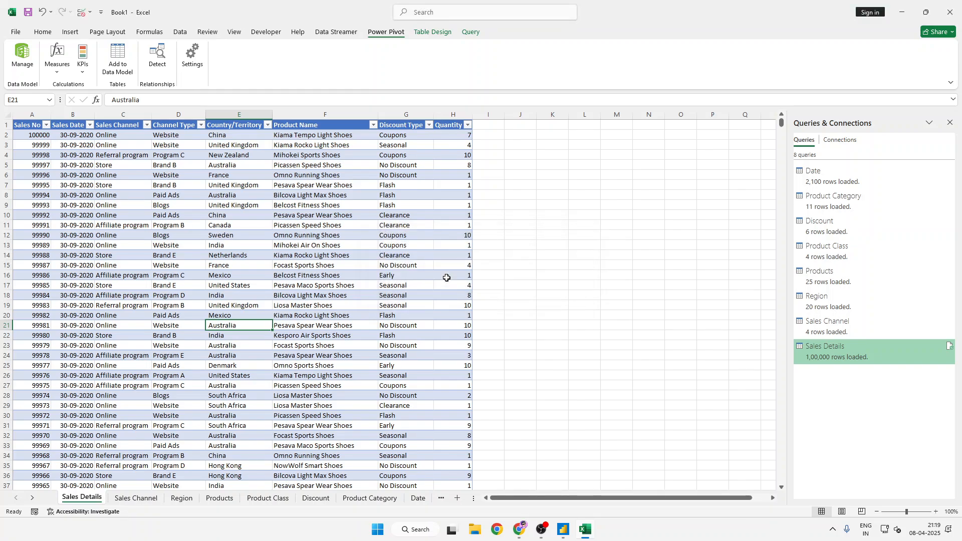
{"action": "left_click", "coordinate": [57, 68]}
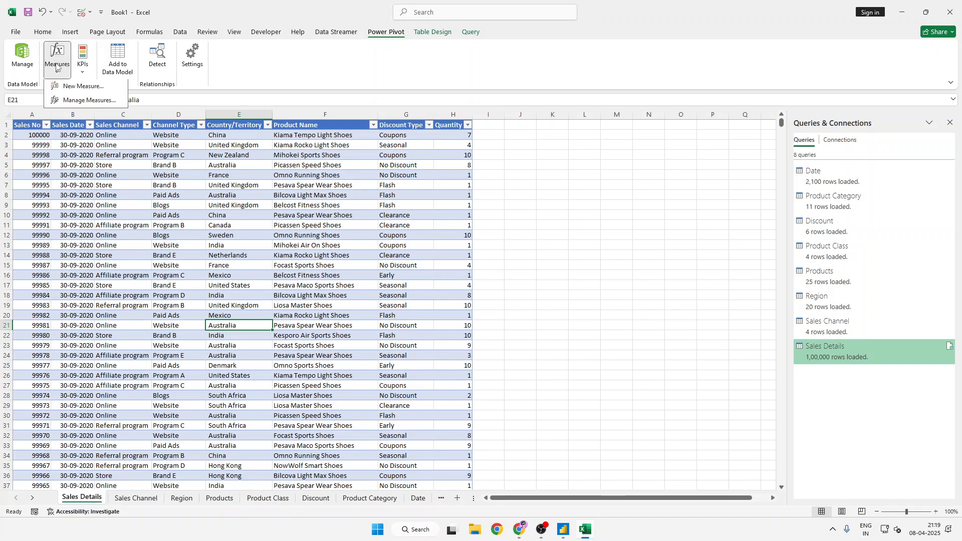
{"action": "left_click", "coordinate": [55, 88]}
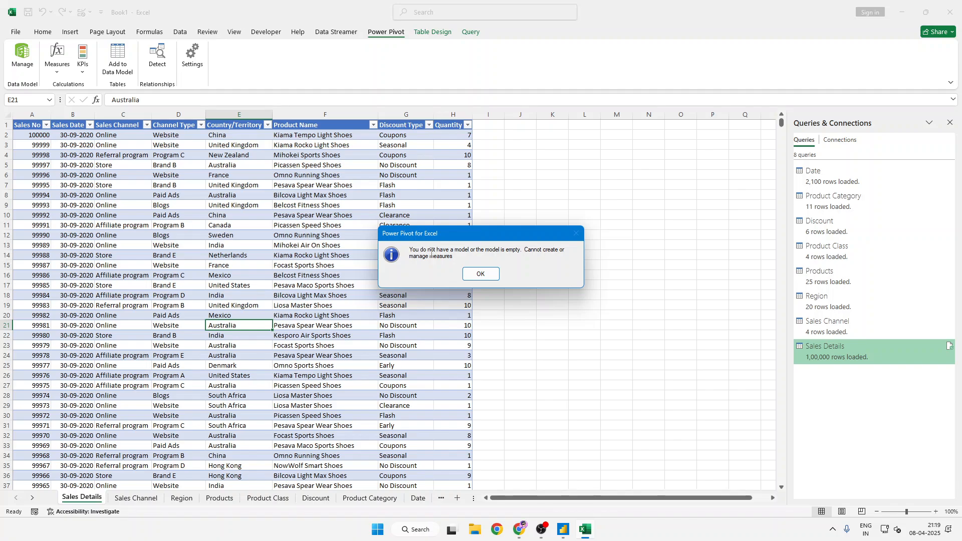
{"action": "left_click", "coordinate": [481, 273]}
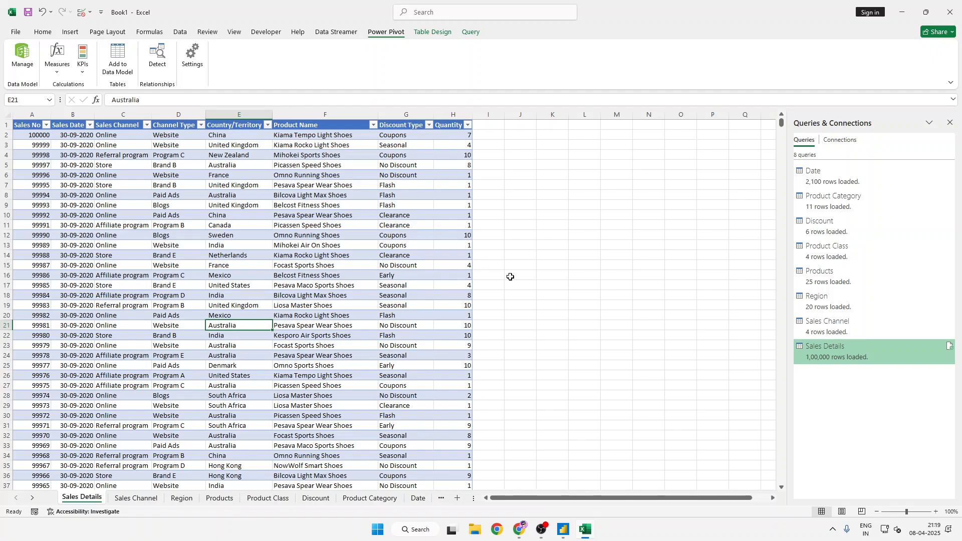
- Switch to Power BI Desktop and open the Learn DAX workbook from the Practice Files folder as an Excel data source
{"action": "left_click", "coordinate": [561, 531]}
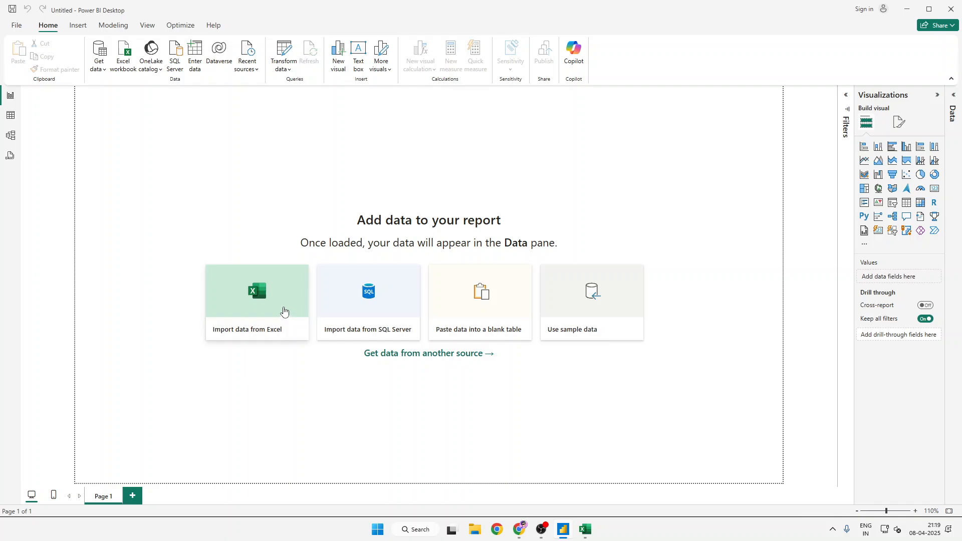
{"action": "left_click", "coordinate": [235, 290]}
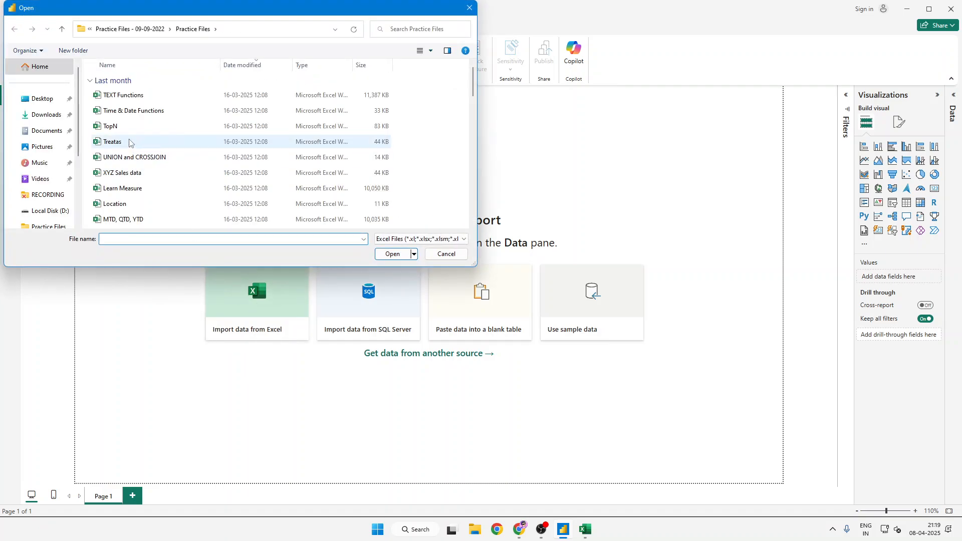
{"action": "left_click", "coordinate": [129, 143]}
{"action": "key", "text": "Down"}
{"action": "key", "text": "Down"}
{"action": "key", "text": "Down"}
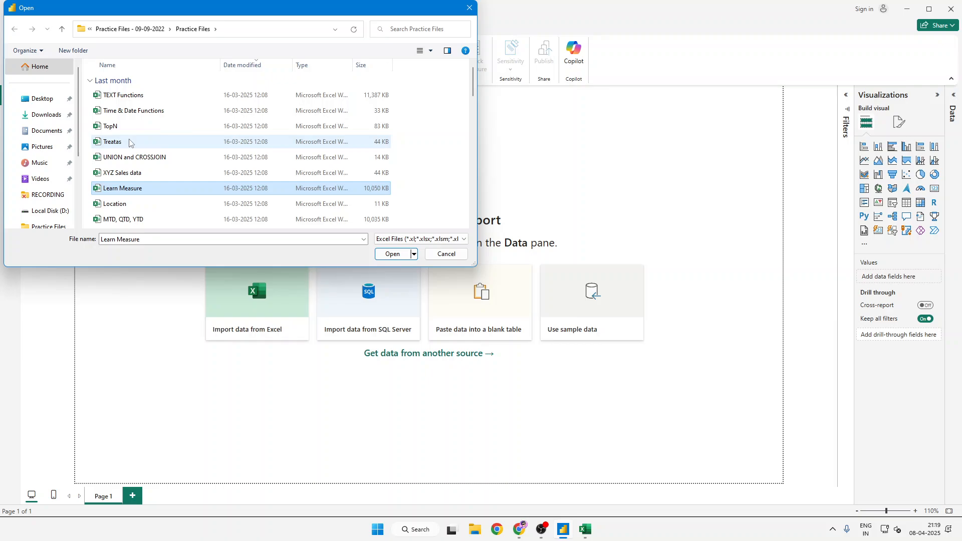
{"action": "key", "text": "Down"}
{"action": "key", "text": "l"}
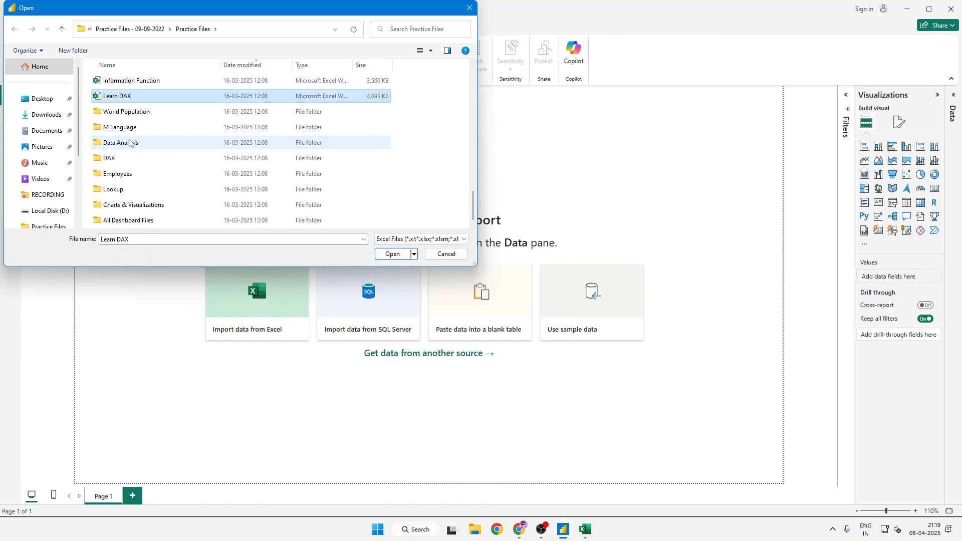
{"action": "key", "text": "Return"}
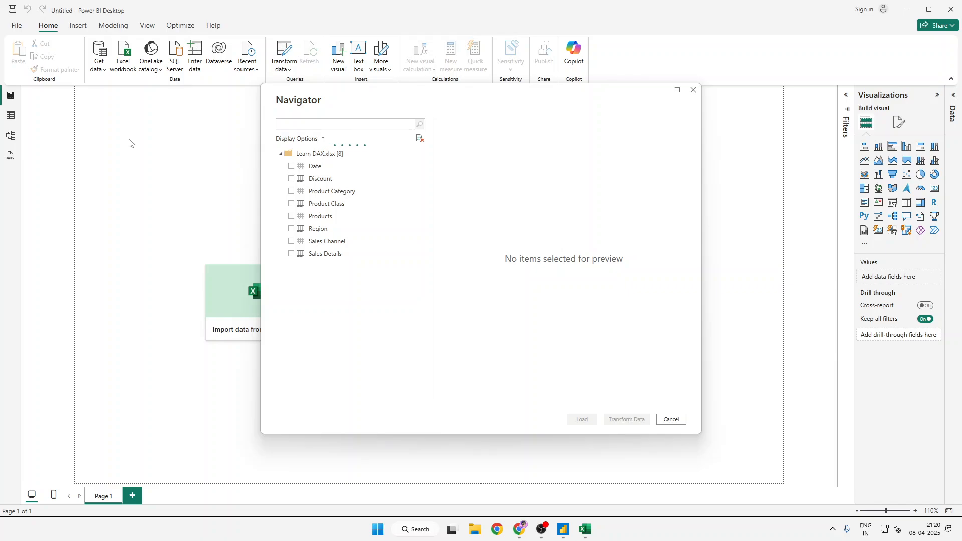
- Load the Date, Discount, Product Category, Product Class, Products, Region, Sales Channel and Sales Details tables into the report and show them in Table view
{"action": "left_click", "coordinate": [291, 166]}
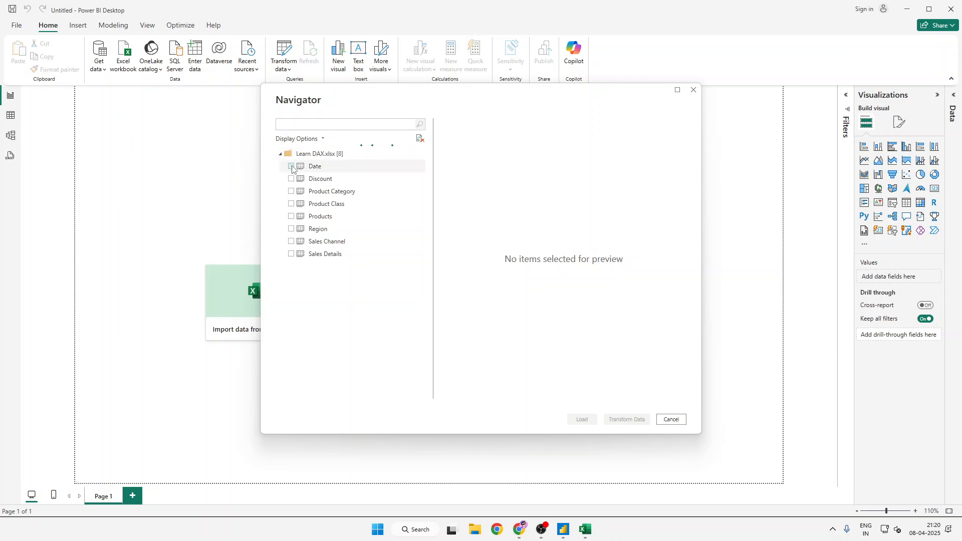
{"action": "left_click", "coordinate": [291, 179]}
{"action": "left_click", "coordinate": [292, 191]}
{"action": "left_click", "coordinate": [292, 204]}
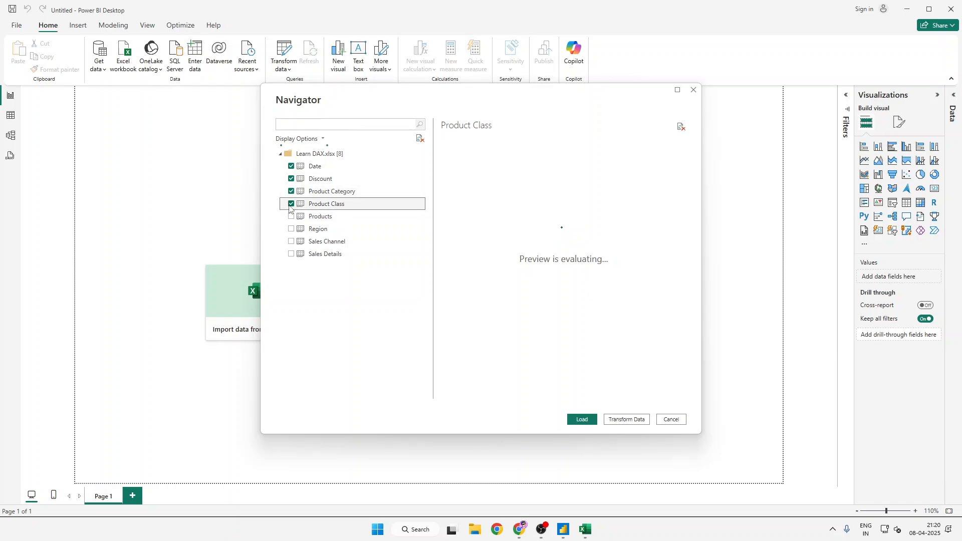
{"action": "left_click", "coordinate": [292, 217]}
{"action": "left_click", "coordinate": [291, 229]}
{"action": "left_click", "coordinate": [292, 241]}
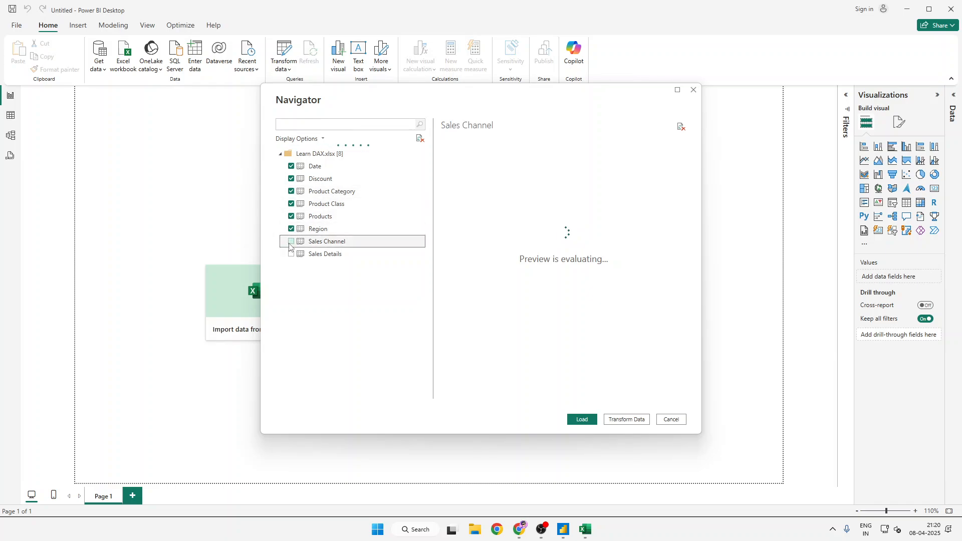
{"action": "left_click", "coordinate": [291, 254]}
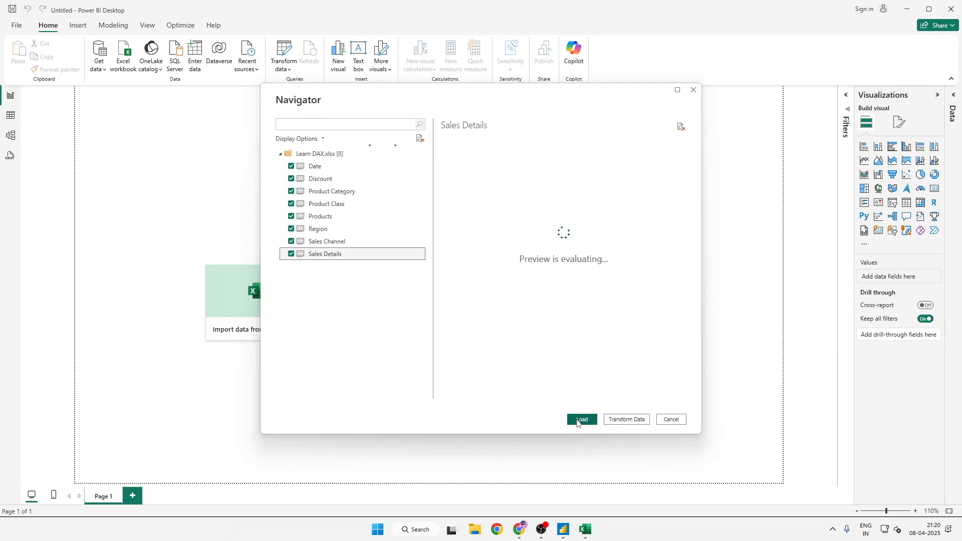
{"action": "left_click", "coordinate": [588, 423]}
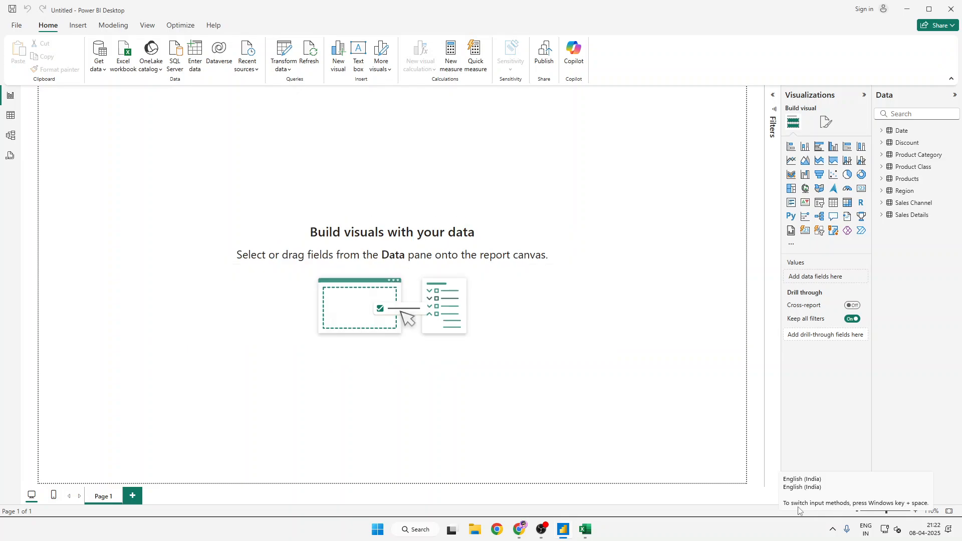
{"action": "left_click", "coordinate": [7, 120]}
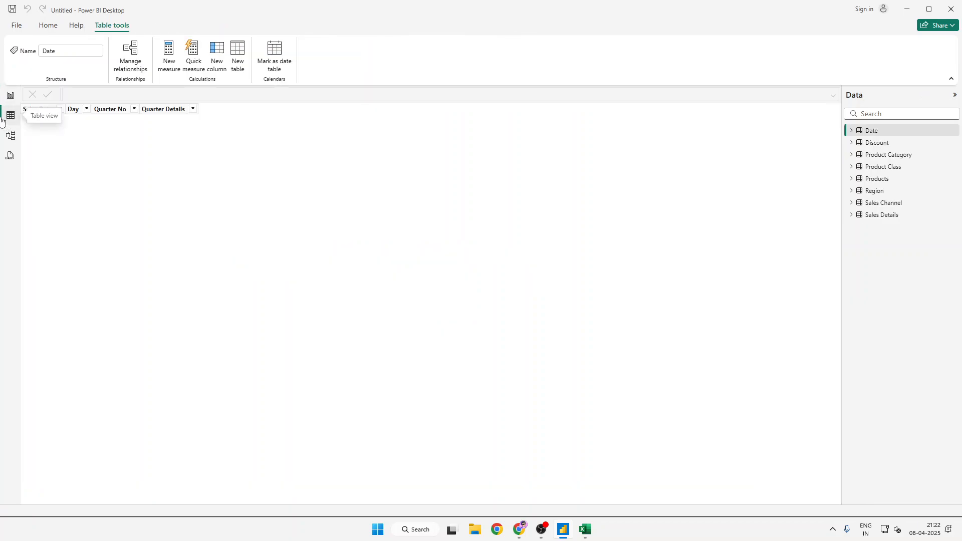
- Open the Sales Details table in Table view and start a new measure in it
{"action": "left_click", "coordinate": [893, 216]}
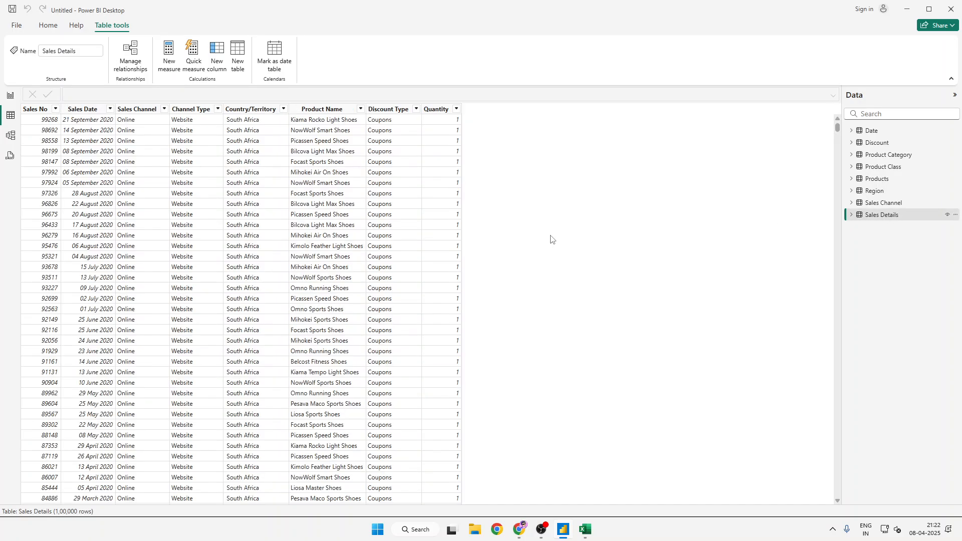
{"action": "left_click", "coordinate": [169, 69]}
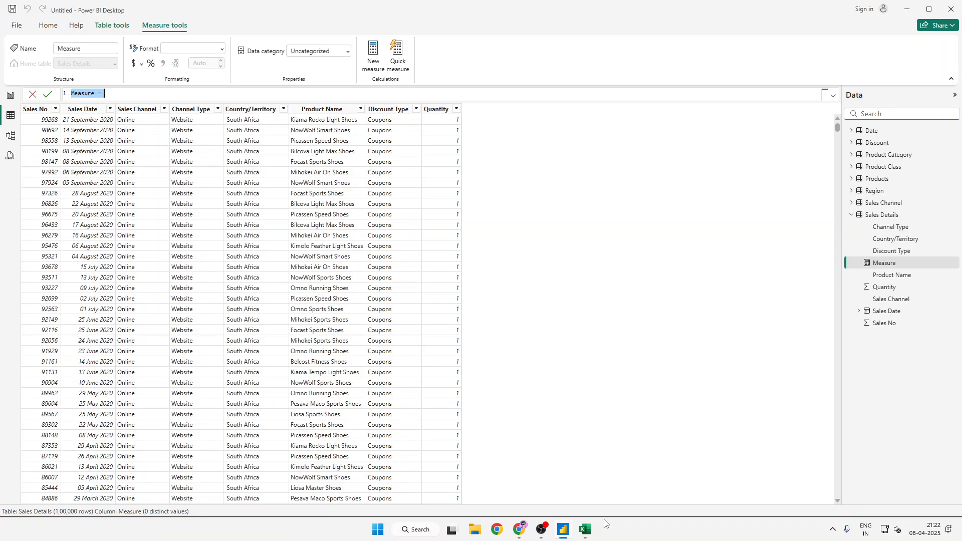
- Switch to Excel, add the Sales Details table to the Power Pivot data model, and close the Power Pivot window
{"action": "left_click", "coordinate": [586, 530]}
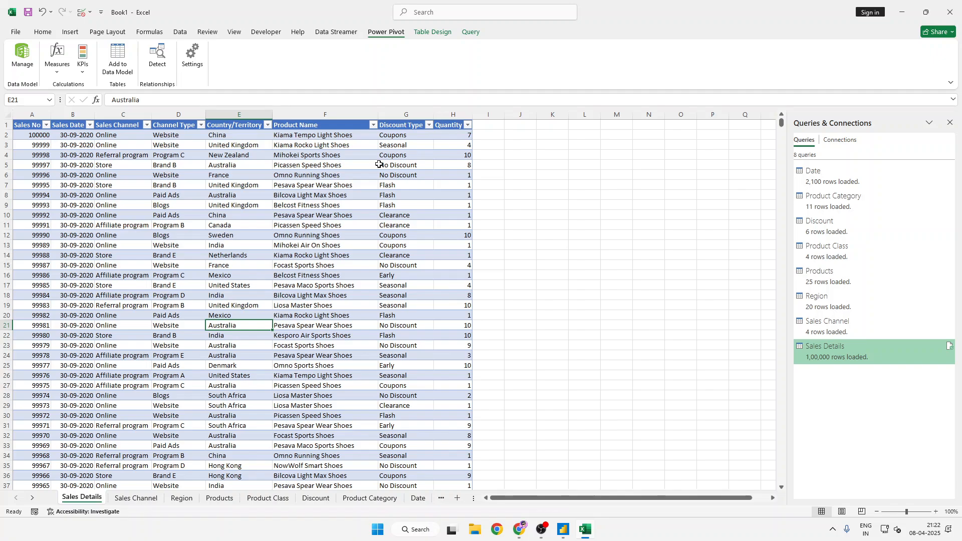
{"action": "left_click", "coordinate": [483, 153]}
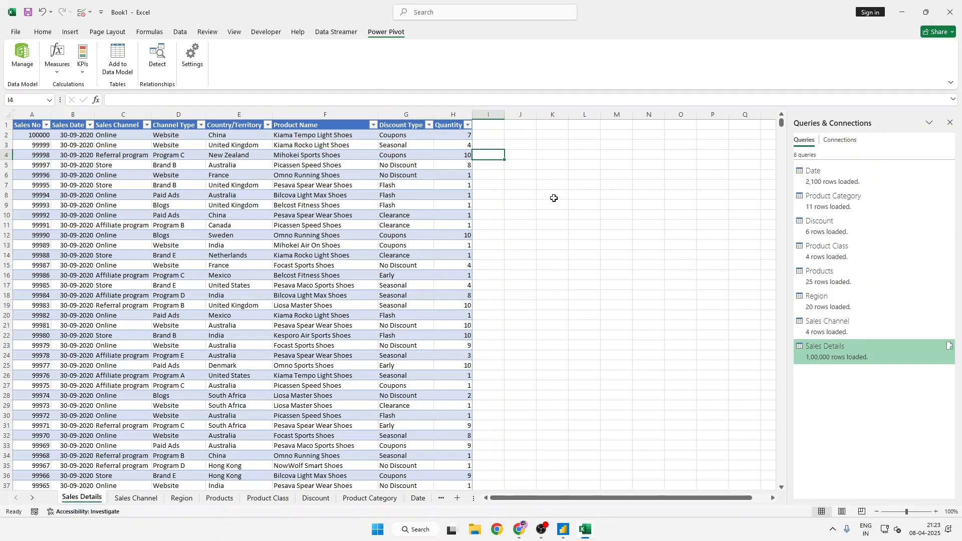
{"action": "left_click", "coordinate": [234, 314]}
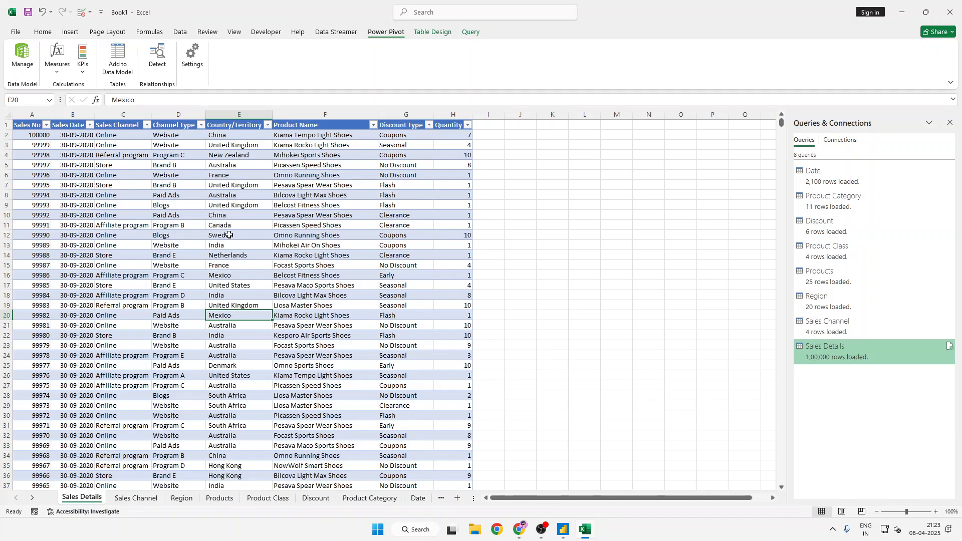
{"action": "left_click", "coordinate": [115, 197]}
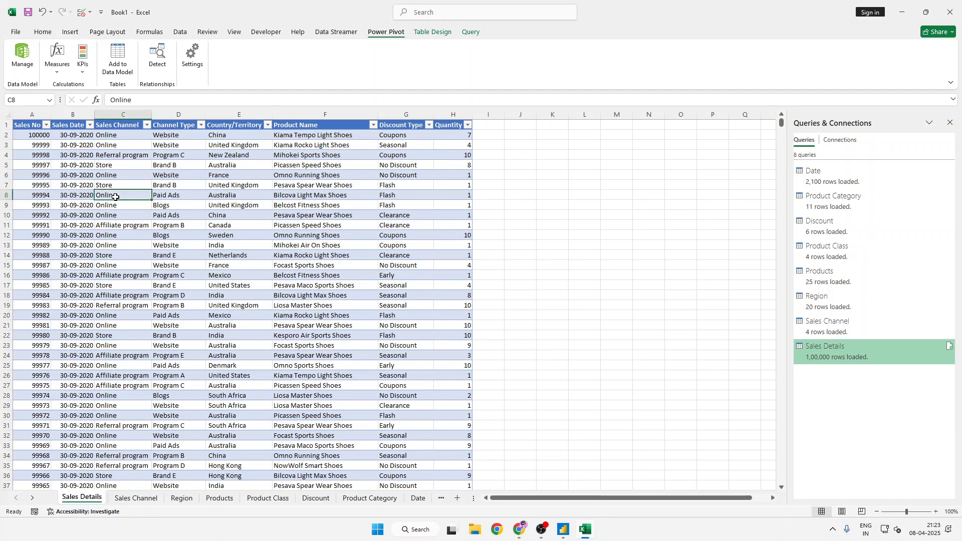
{"action": "left_click", "coordinate": [125, 70]}
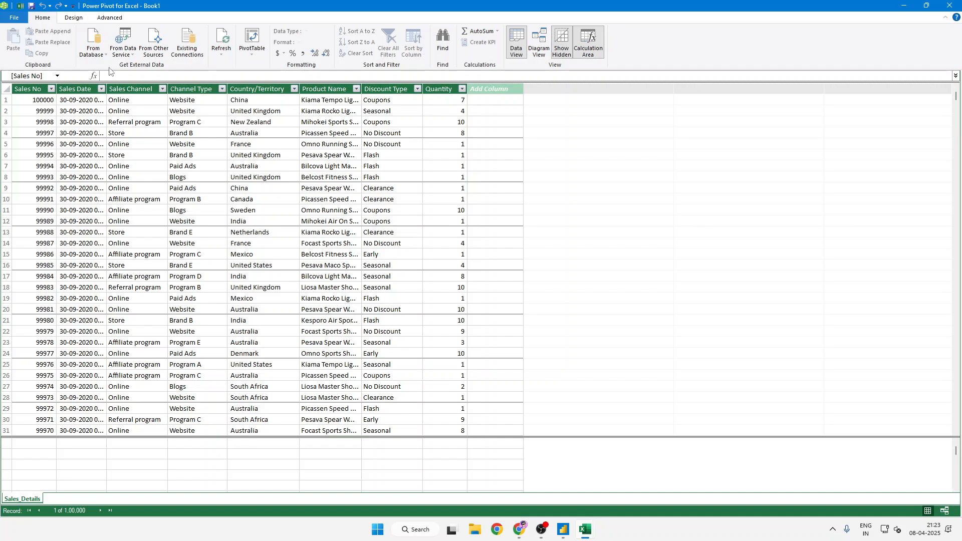
{"action": "left_click", "coordinate": [958, 4]}
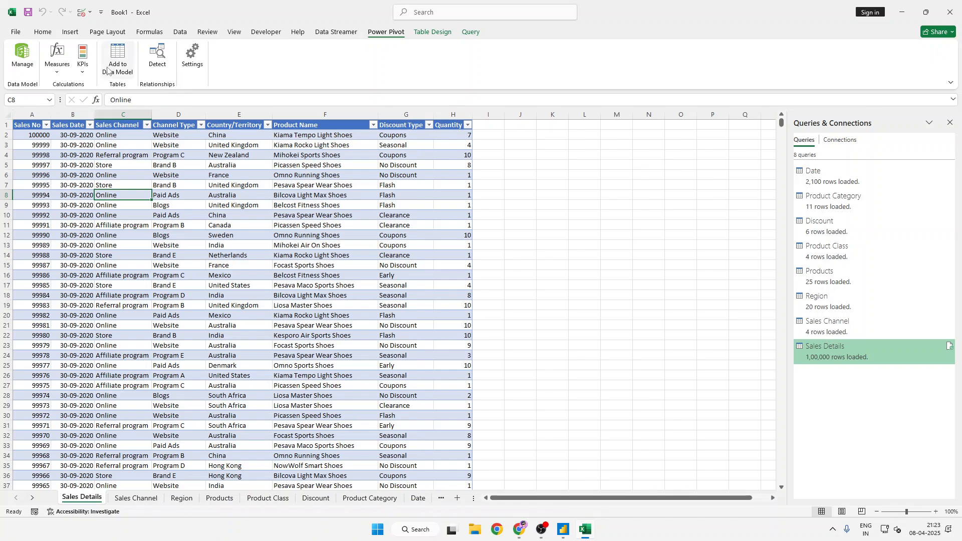
- Try to add the Sales Details table to the data model a second time, dismiss the message, and close Power Pivot
{"action": "left_click", "coordinate": [108, 68]}
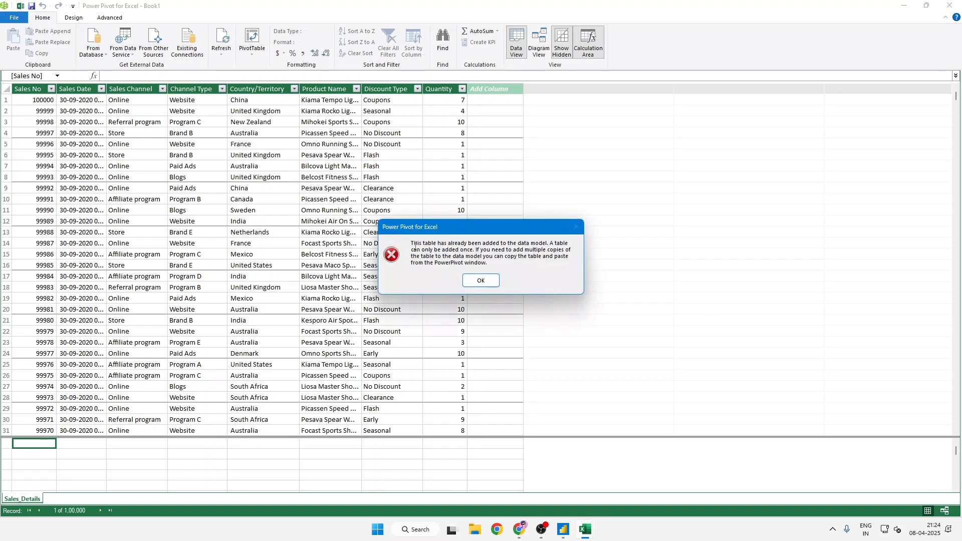
{"action": "left_click_drag", "start_coordinate": [421, 243], "coordinate": [546, 242]}
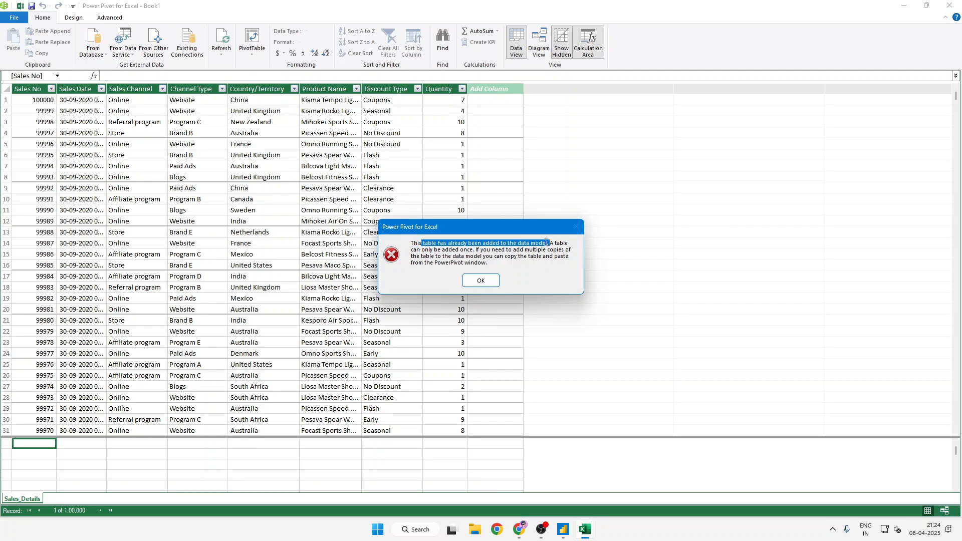
{"action": "left_click", "coordinate": [453, 257]}
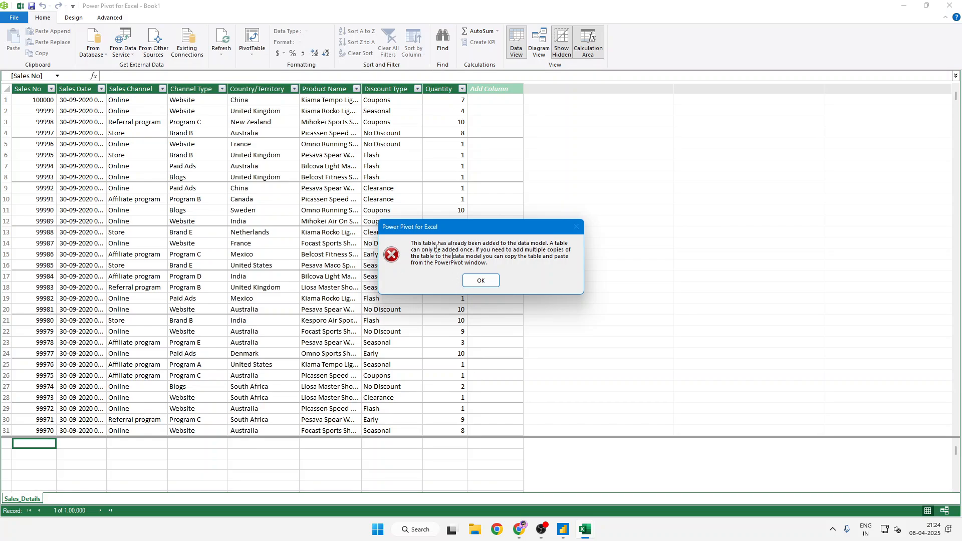
{"action": "left_click", "coordinate": [480, 280]}
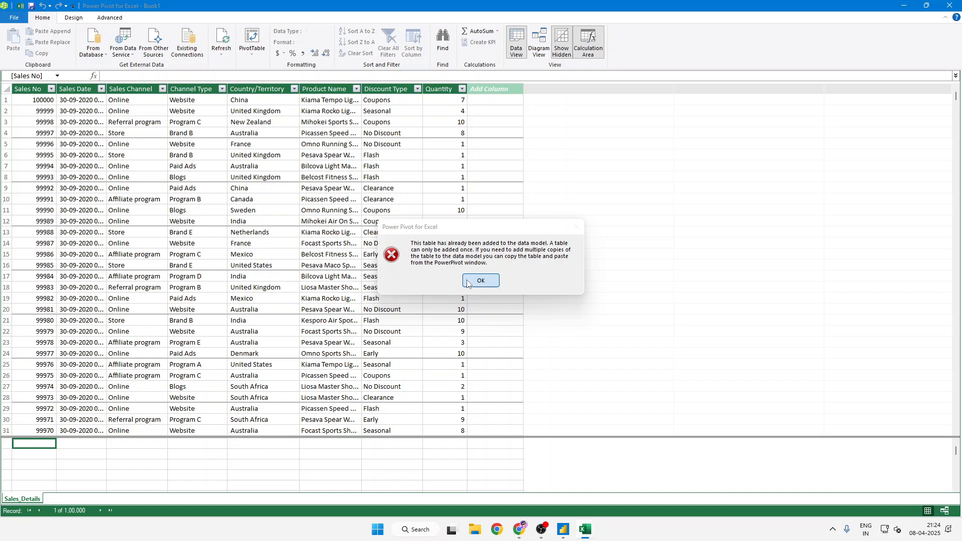
{"action": "left_click", "coordinate": [949, 5]}
- Start a new Power Pivot measure from the Sales Details table
{"action": "left_click", "coordinate": [262, 134]}
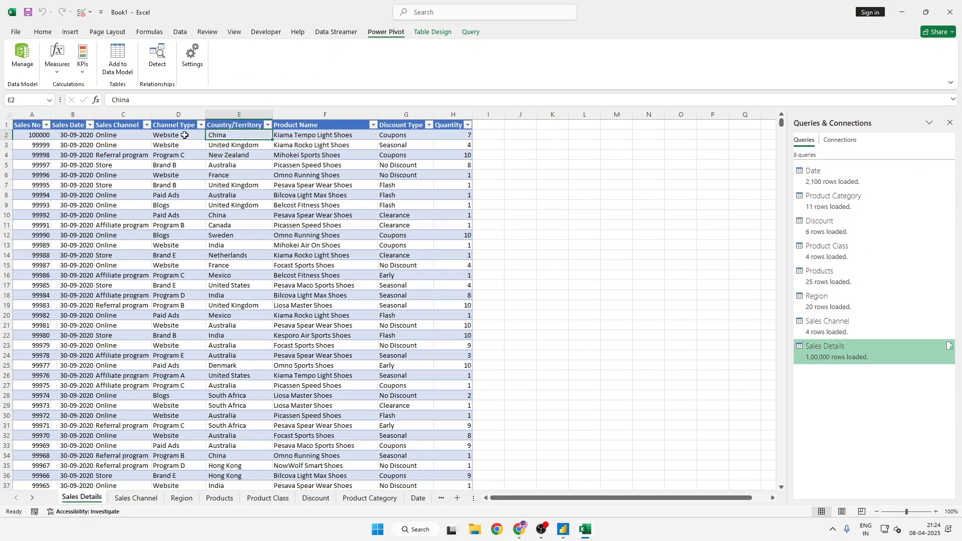
{"action": "left_click", "coordinate": [50, 62]}
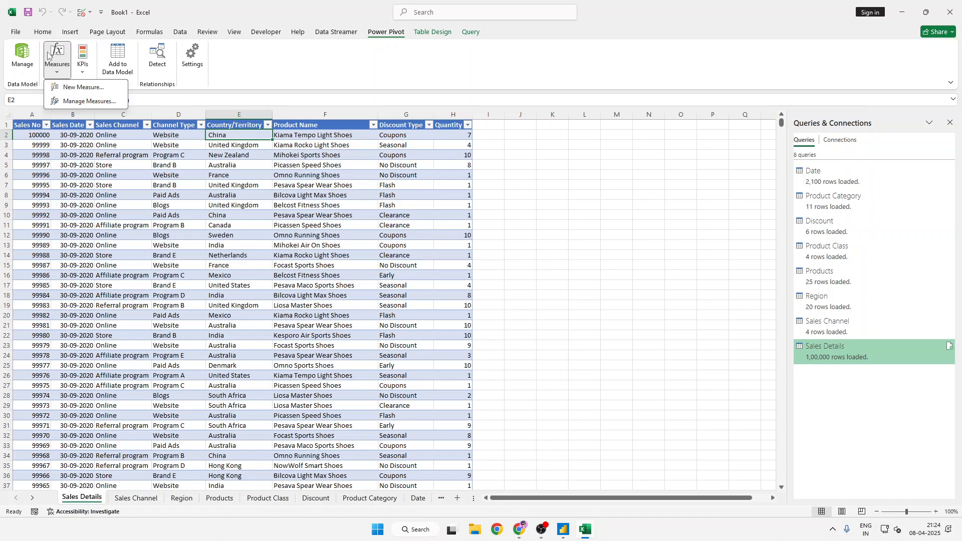
{"action": "left_click", "coordinate": [60, 87]}
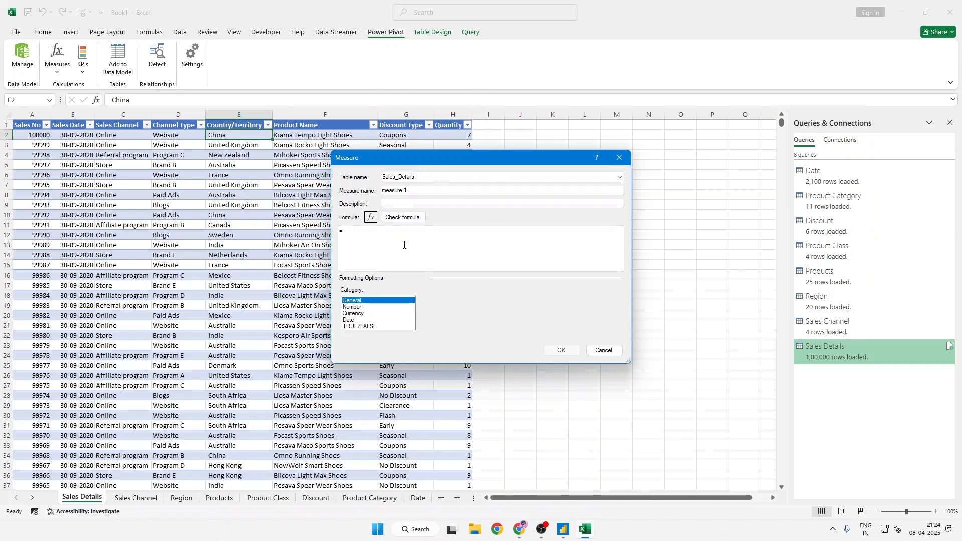
- Launch Paint with a blank canvas and switch back to Excel's new measure
{"action": "key", "text": "super"}
{"action": "type", "text": "pai"}
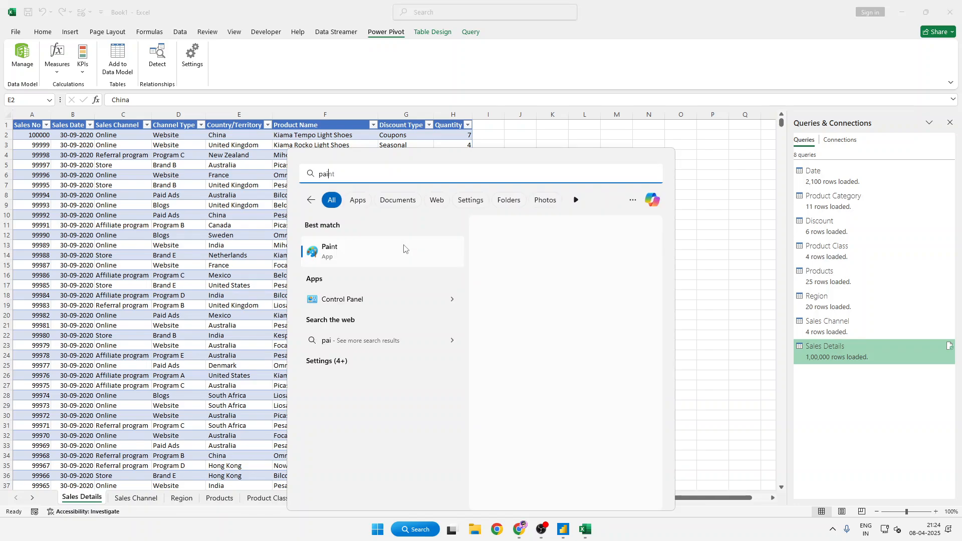
{"action": "key", "text": "Escape"}
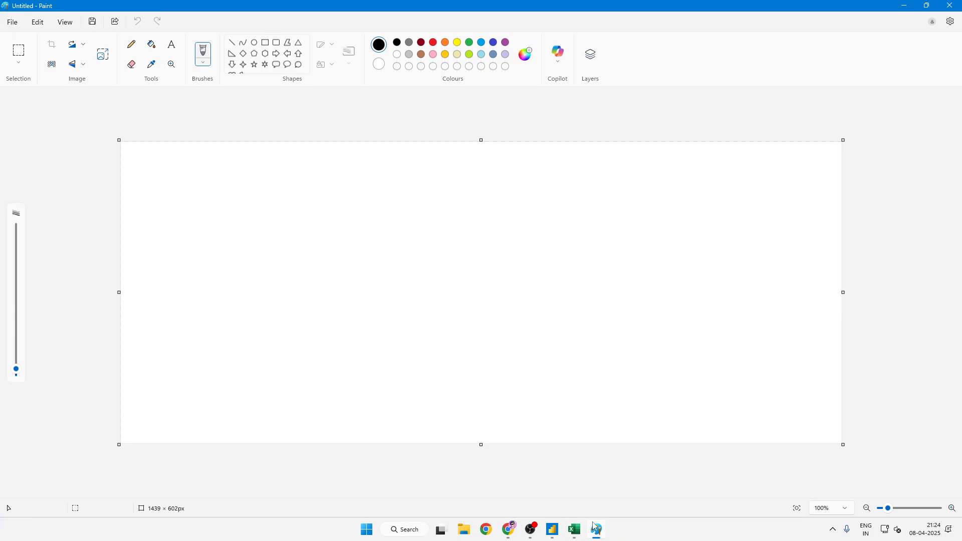
{"action": "left_click", "coordinate": [575, 529]}
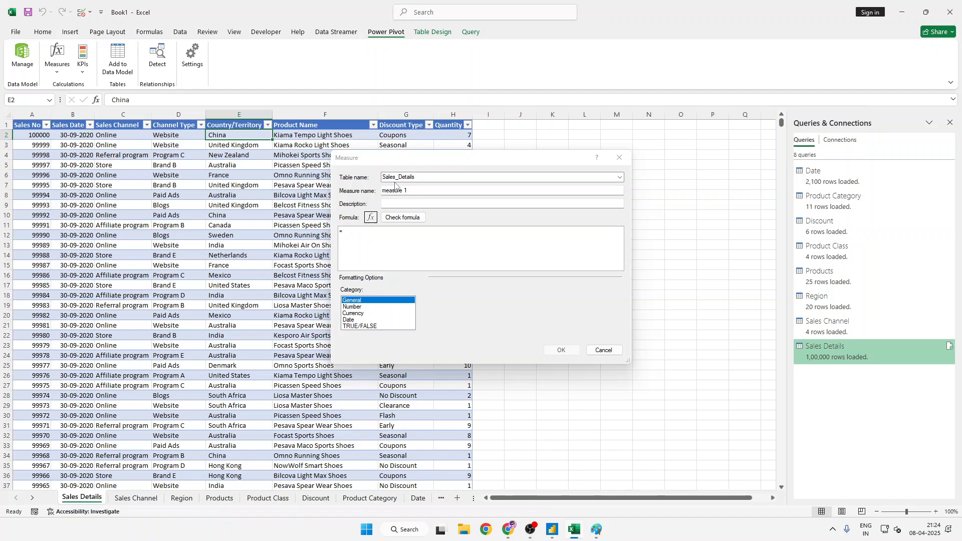
- Name the new measure Total Sales Amount
{"action": "left_click", "coordinate": [414, 192]}
{"action": "key", "text": "ctrl+a"}
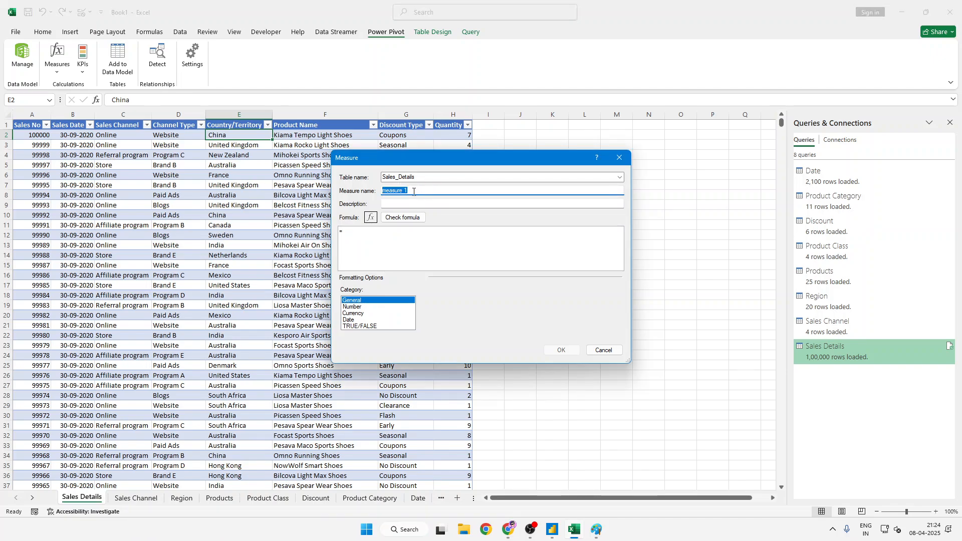
{"action": "type", "text": "Total Sales Amount"}
- Begin the measure's formula with a reference to Sales_Details[Sales No]
{"action": "left_click", "coordinate": [397, 230]}
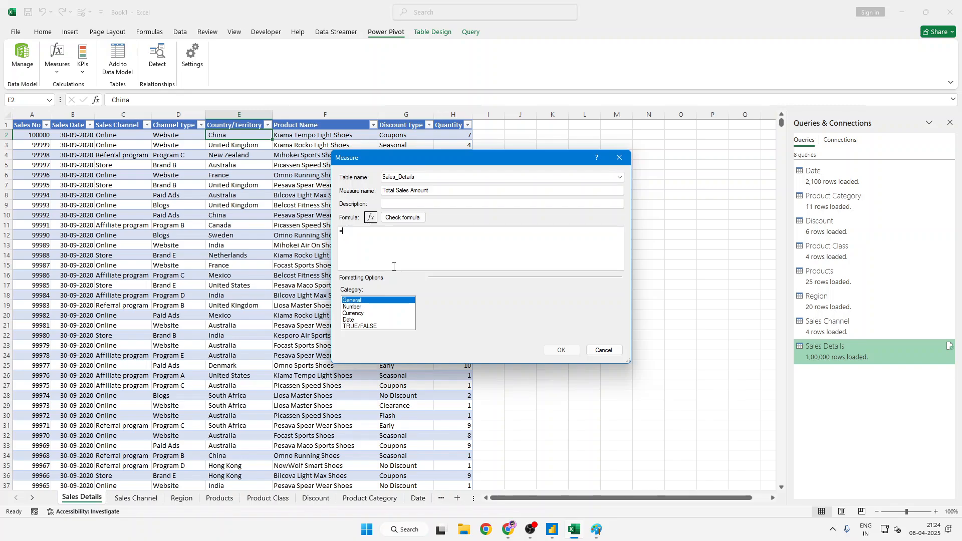
{"action": "type", "text": "sal"}
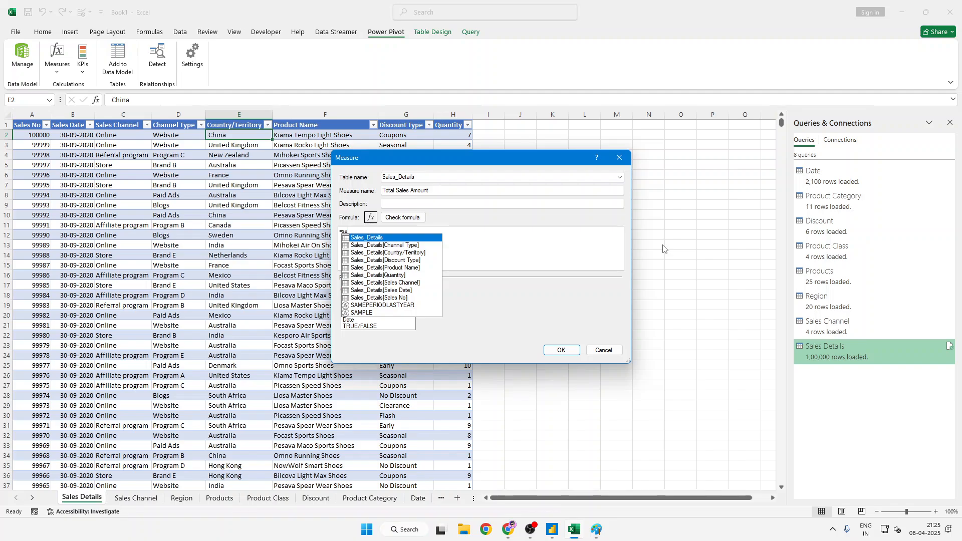
{"action": "key", "text": "Down"}
{"action": "key", "text": "Down"}
{"action": "key", "text": "Down"}
{"action": "key", "text": "Down"}
{"action": "key", "text": "Down"}
{"action": "key", "text": "Down"}
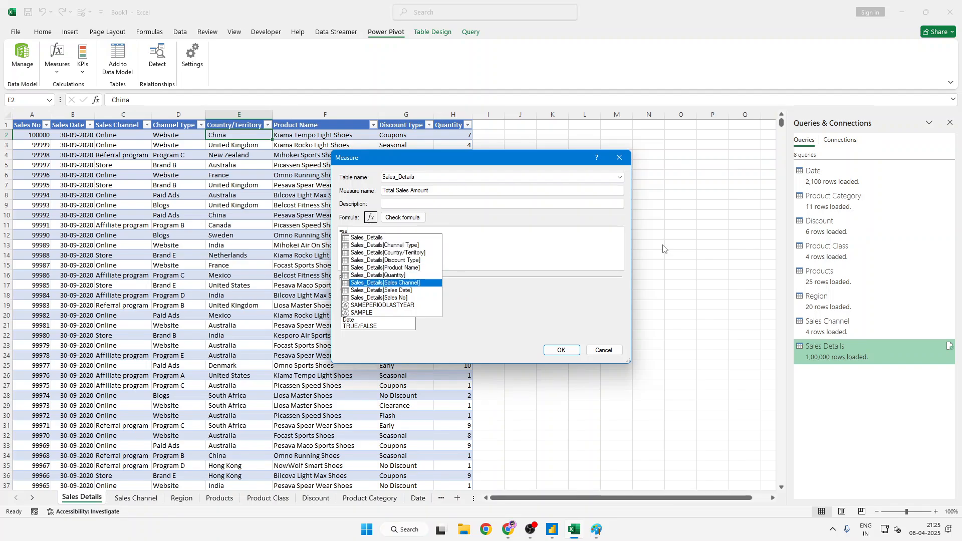
{"action": "key", "text": "Down"}
{"action": "key", "text": "Down"}
{"action": "key", "text": "Tab"}
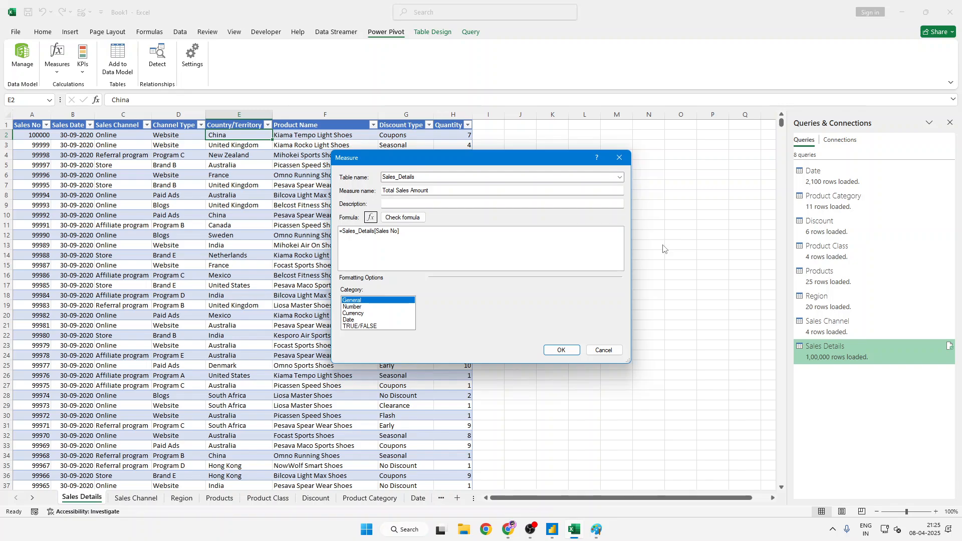
- Complete the formula by multiplying the Sales No reference by Sales_Details[Quantity]
{"action": "type", "text": "*sa"}
{"action": "key", "text": "Down"}
{"action": "key", "text": "Down"}
{"action": "key", "text": "Down"}
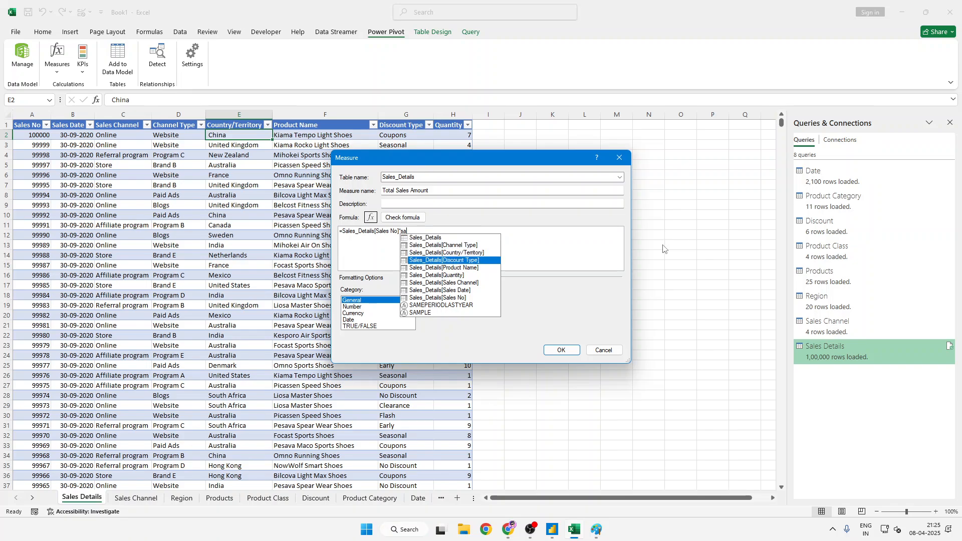
{"action": "key", "text": "Down"}
{"action": "key", "text": "Down"}
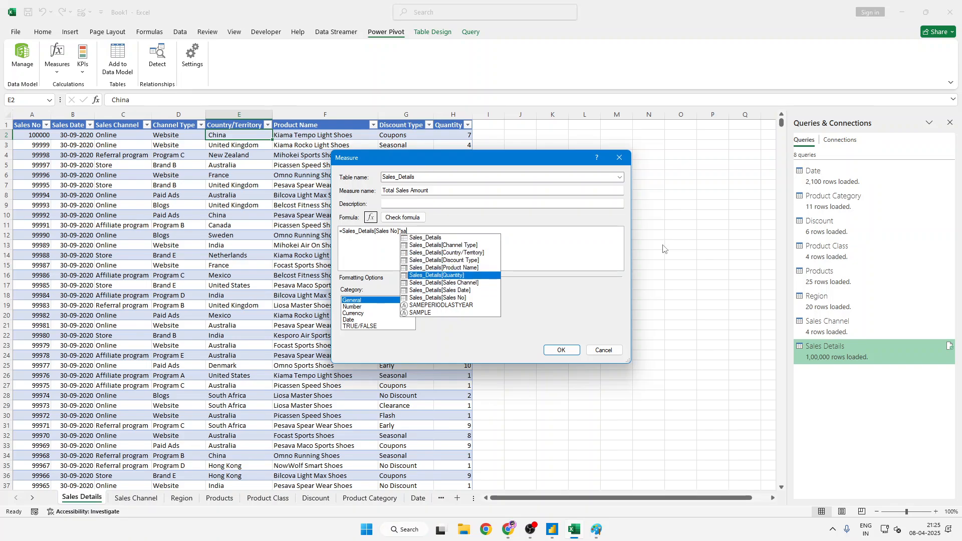
{"action": "key", "text": "Tab"}
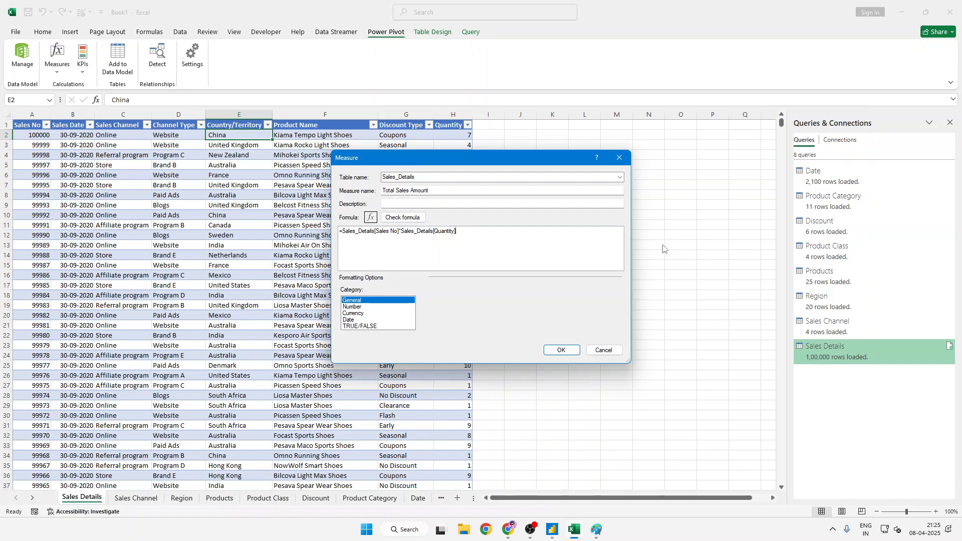
- Check the Total Sales Amount formula and save the measure with the Currency format and fewer decimal places
{"action": "left_click", "coordinate": [418, 219]}
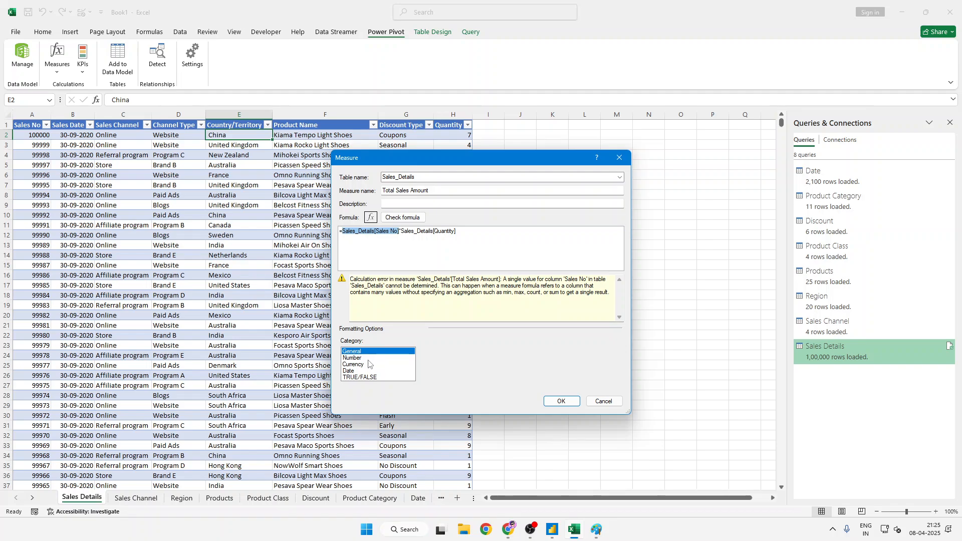
{"action": "left_click", "coordinate": [353, 366]}
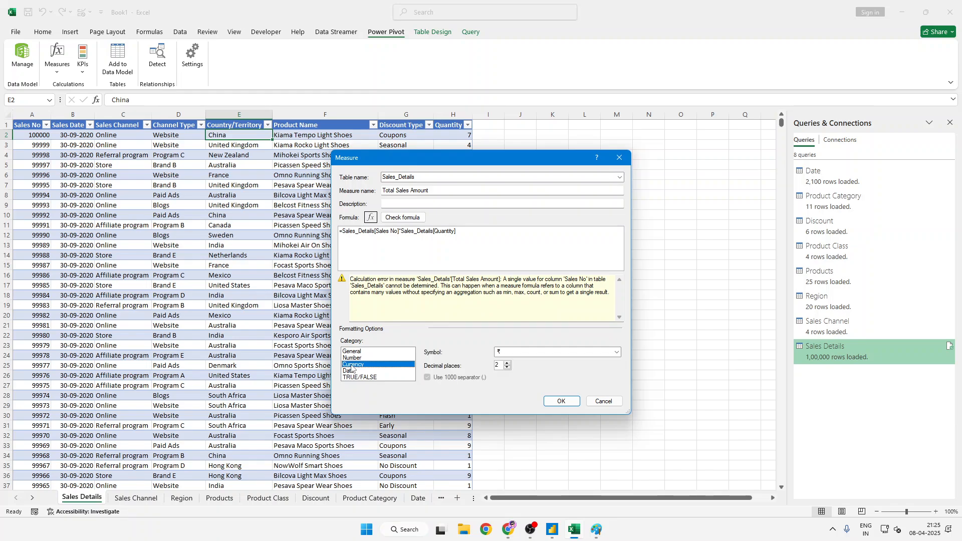
{"action": "left_click", "coordinate": [506, 367]}
{"action": "left_click", "coordinate": [562, 400]}
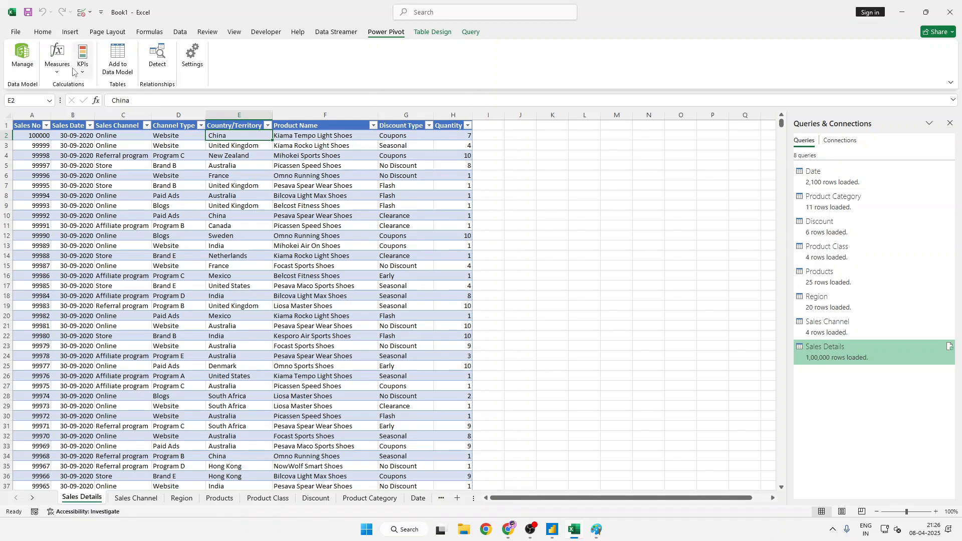
- Review the Total Sales Amount measure in the list of managed measures and close the list
{"action": "left_click", "coordinate": [57, 63]}
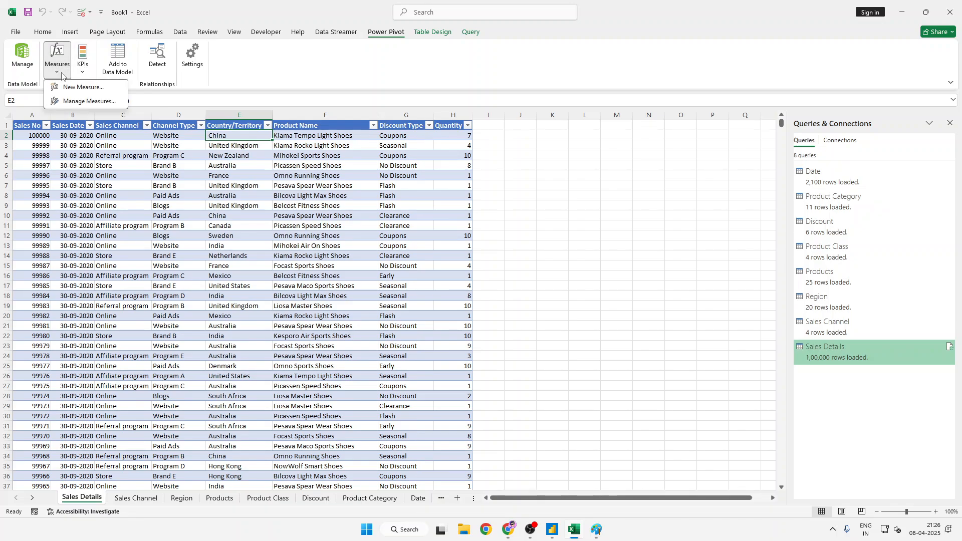
{"action": "left_click", "coordinate": [70, 101]}
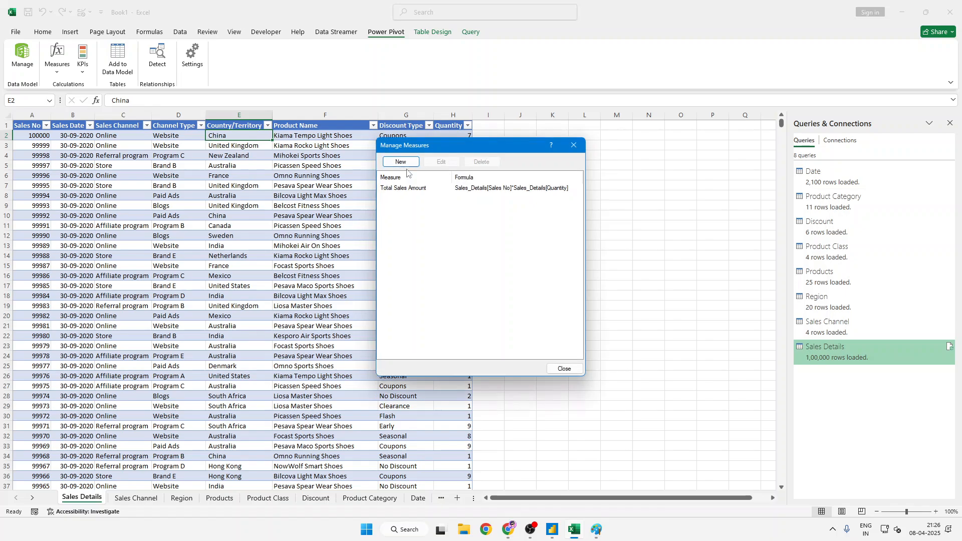
{"action": "left_click", "coordinate": [495, 188]}
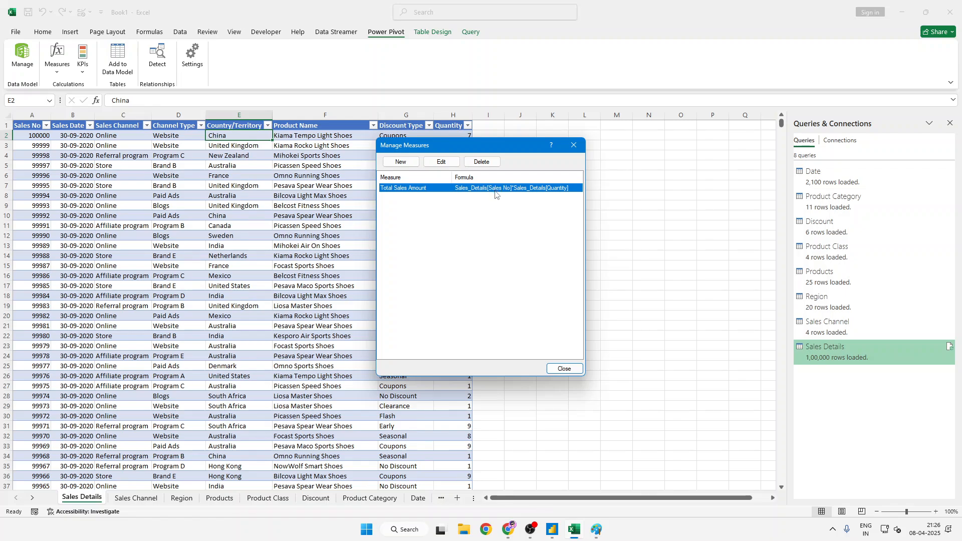
{"action": "left_click", "coordinate": [563, 369]}
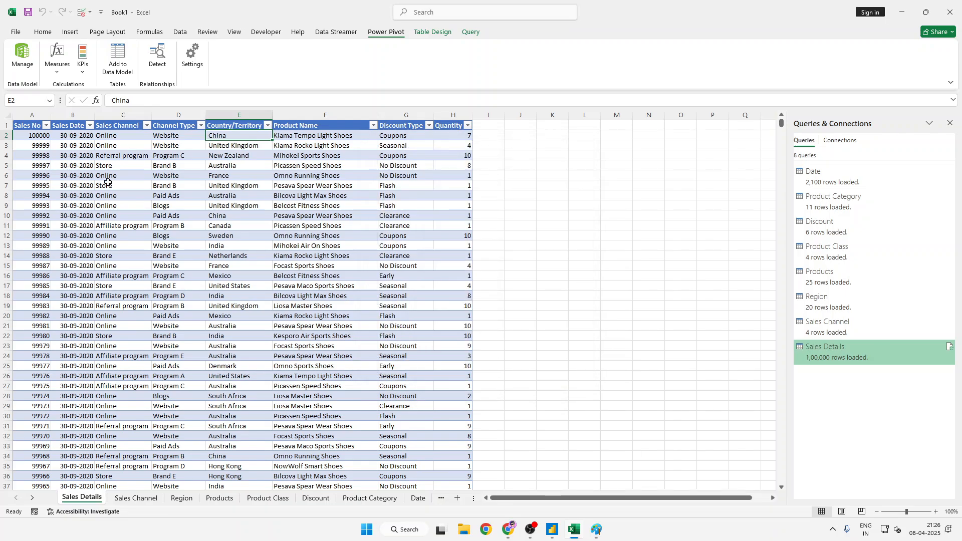
- Open the Power Pivot data model window showing the Sales_Details table
{"action": "double_click", "coordinate": [104, 184]}
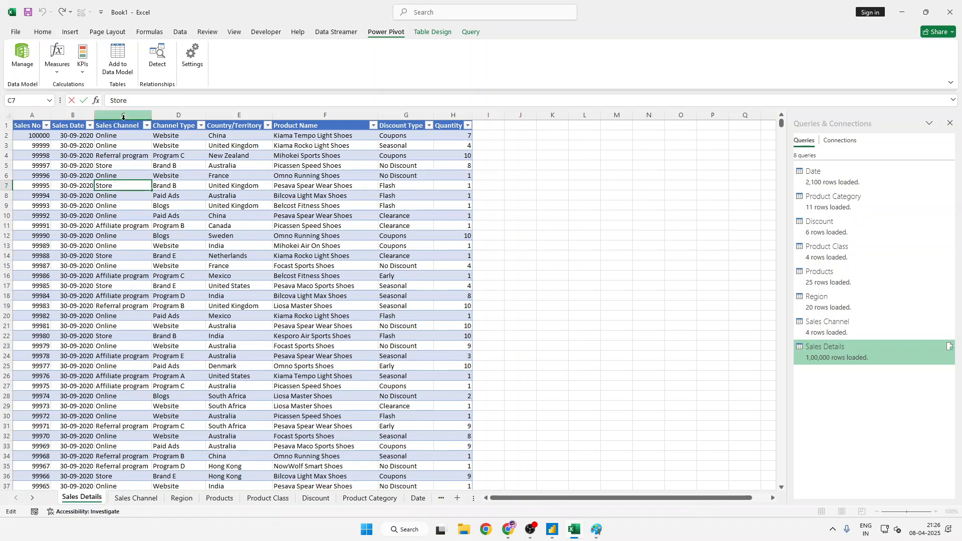
{"action": "left_click", "coordinate": [117, 58]}
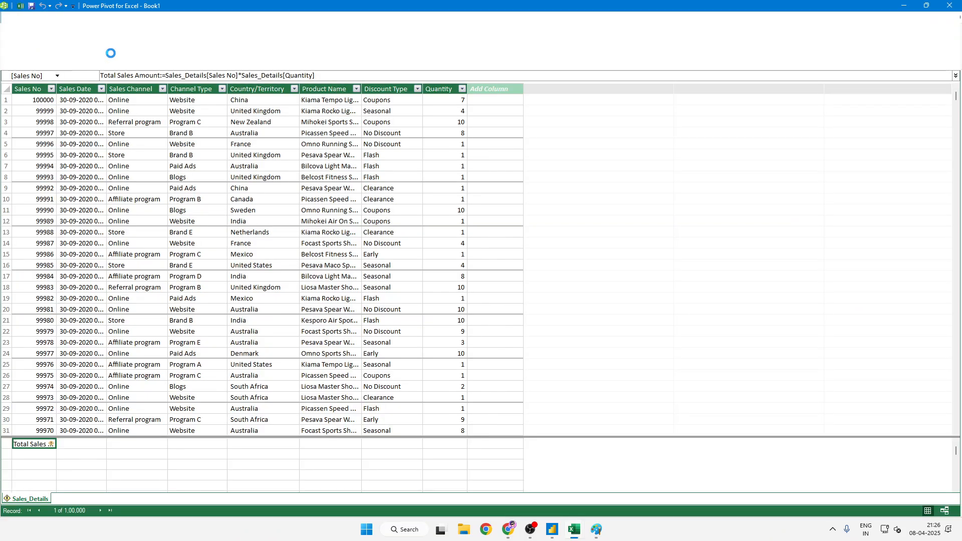
{"action": "left_click", "coordinate": [484, 277]}
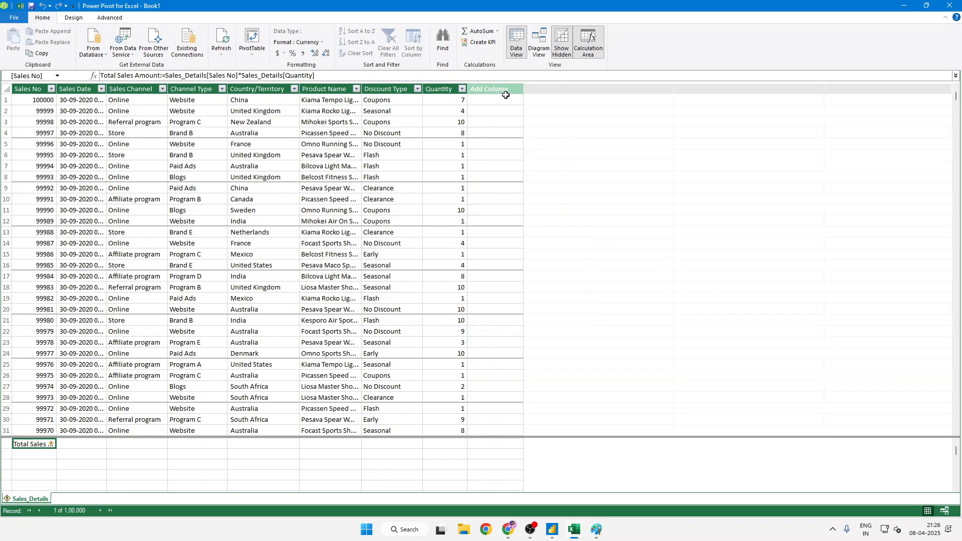
- Add a calculated column named Total Sales Amount to the Sales_Details table in Power Pivot
{"action": "double_click", "coordinate": [505, 89]}
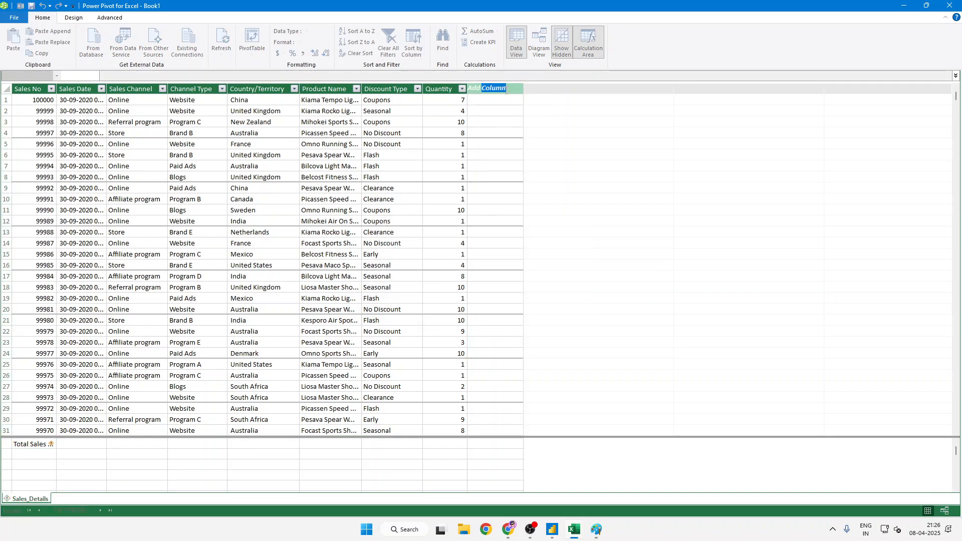
{"action": "left_click", "coordinate": [507, 91]}
{"action": "double_click", "coordinate": [506, 90]}
{"action": "left_click", "coordinate": [507, 91]}
{"action": "left_click_drag", "start_coordinate": [506, 90], "coordinate": [466, 88]}
{"action": "type", "text": "Total Sales Amount"}
{"action": "key", "text": "Return"}
- Begin the new column's formula with a reference to Sales_Details[Quantity]
{"action": "type", "text": "="}
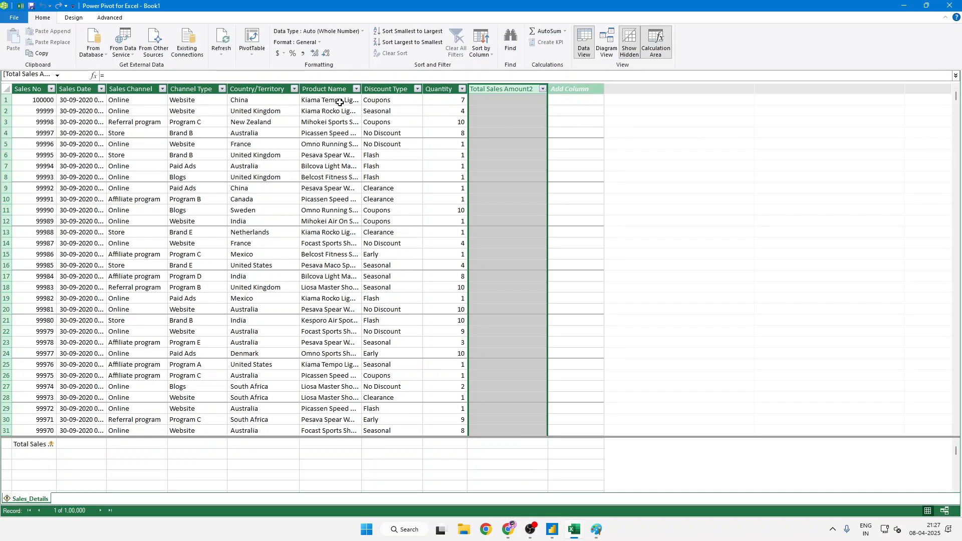
{"action": "left_click", "coordinate": [166, 74]}
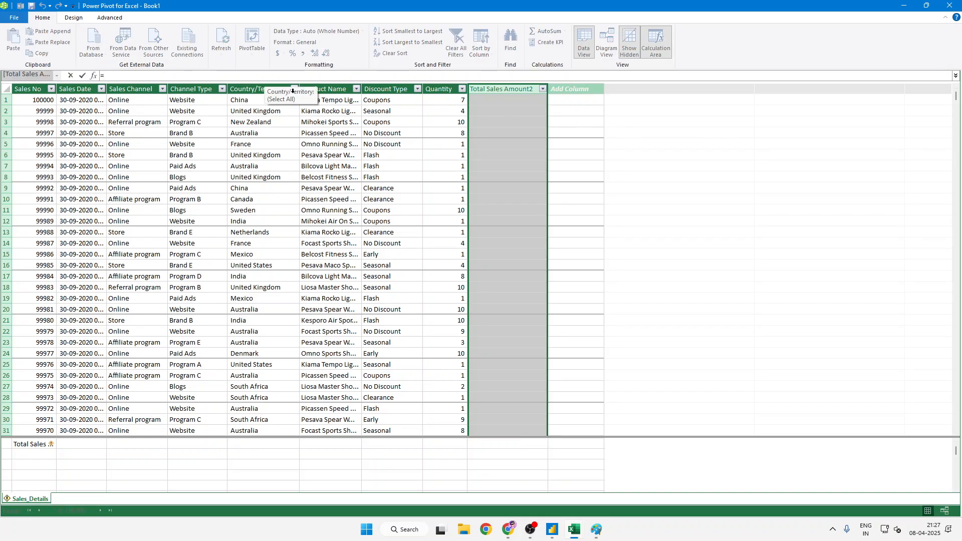
{"action": "type", "text": "sa"}
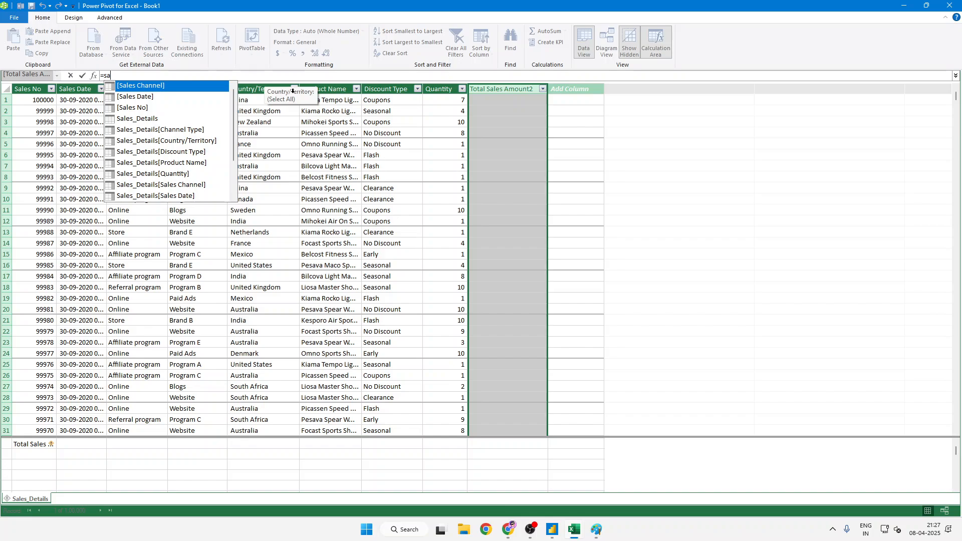
{"action": "key", "text": "Down"}
{"action": "key", "text": "Down"}
{"action": "key", "text": "Down"}
{"action": "key", "text": "Down"}
{"action": "key", "text": "Down"}
{"action": "key", "text": "Down"}
{"action": "key", "text": "Down"}
{"action": "key", "text": "Down"}
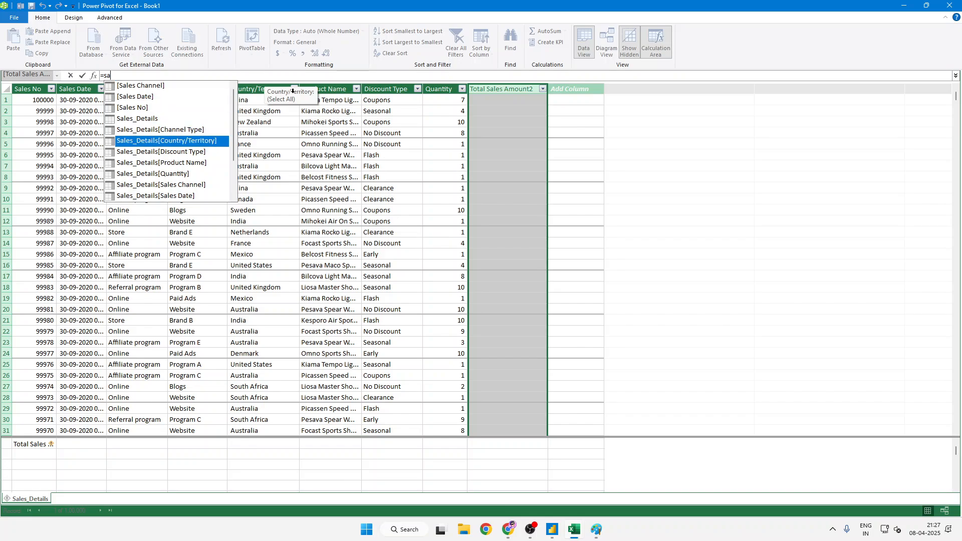
{"action": "key", "text": "Tab"}
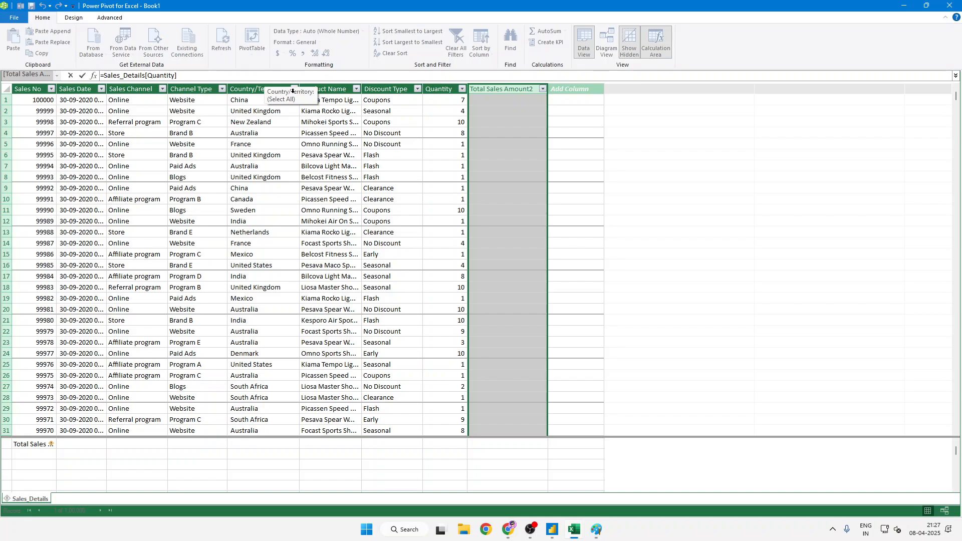
- Complete the column formula by multiplying the quantity by Sales_Details[Sales No] and commit it
{"action": "type", "text": "*sa"}
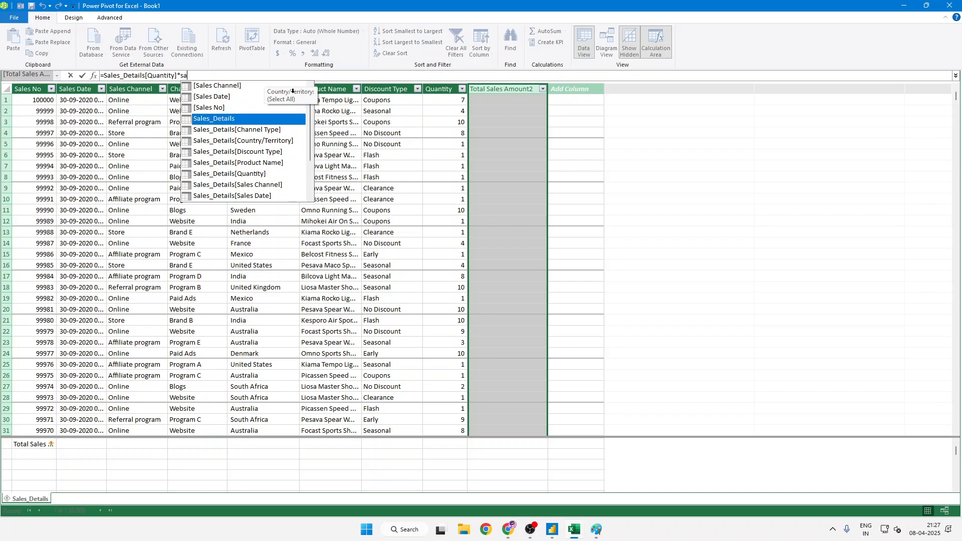
{"action": "key", "text": "Down"}
{"action": "key", "text": "Down"}
{"action": "key", "text": "Down"}
{"action": "key", "text": "Down"}
{"action": "key", "text": "Up"}
{"action": "key", "text": "Up"}
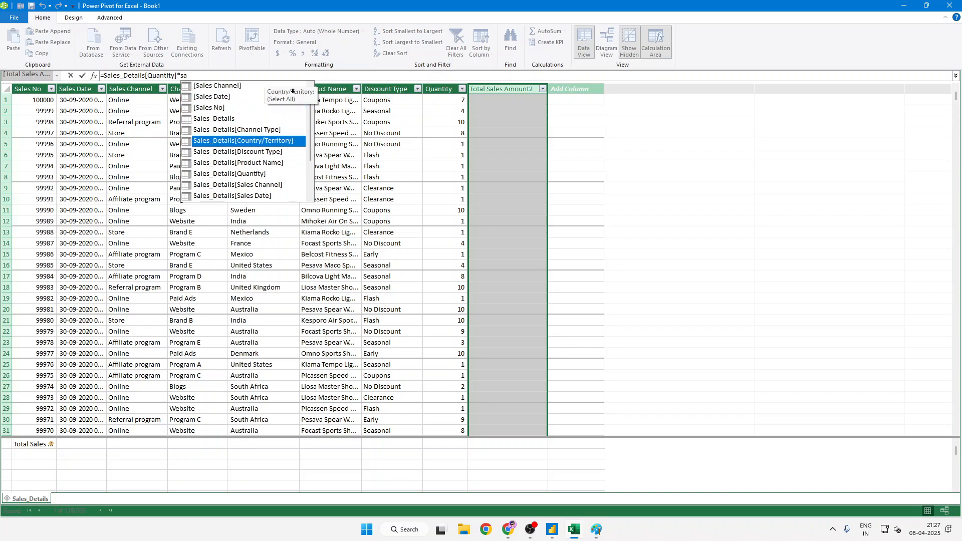
{"action": "key", "text": "Down"}
{"action": "key", "text": "Down"}
{"action": "key", "text": "Down"}
{"action": "key", "text": "Down"}
{"action": "key", "text": "Down"}
{"action": "key", "text": "Down"}
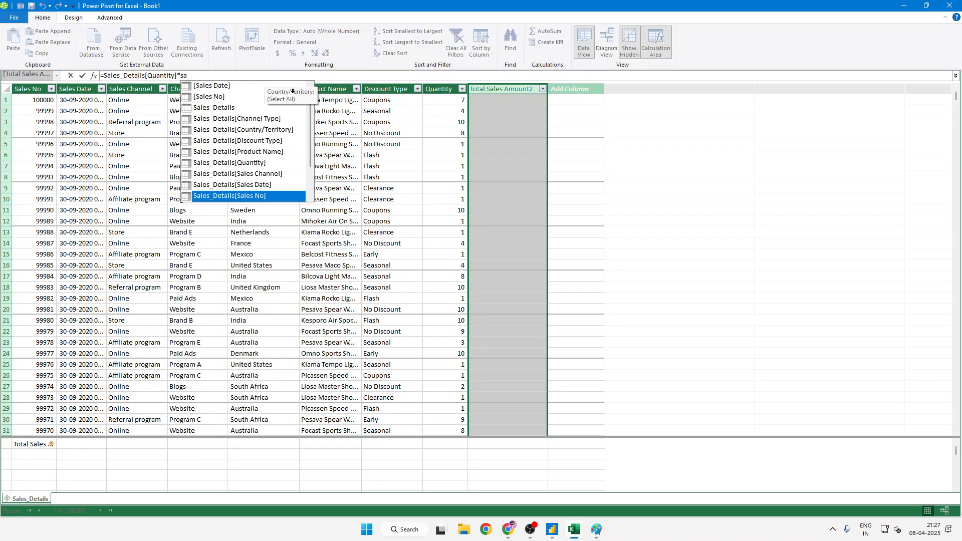
{"action": "key", "text": "Tab"}
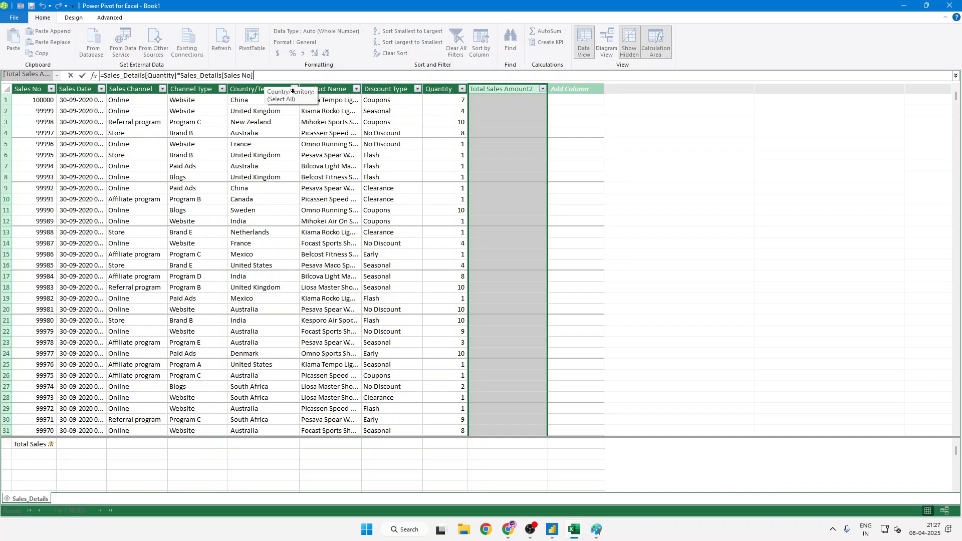
{"action": "key", "text": "Return"}
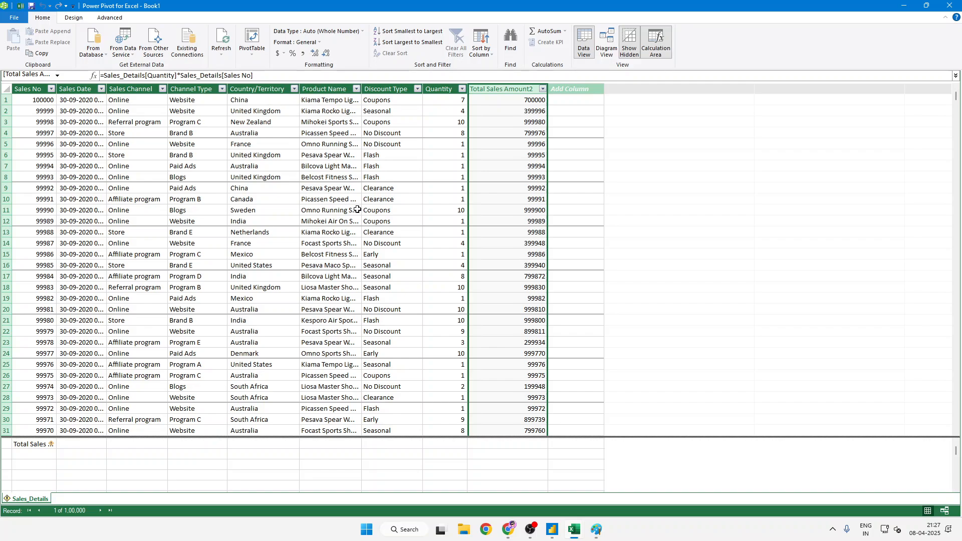
- Switch to Power BI Desktop and discard the unfinished measure in the Sales Details table
{"action": "left_click", "coordinate": [553, 530]}
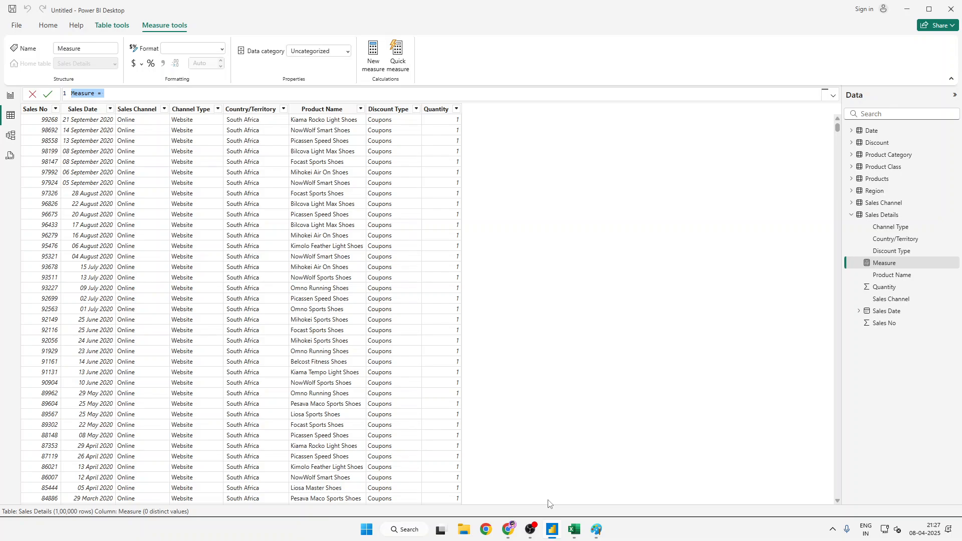
{"action": "key", "text": "Escape"}
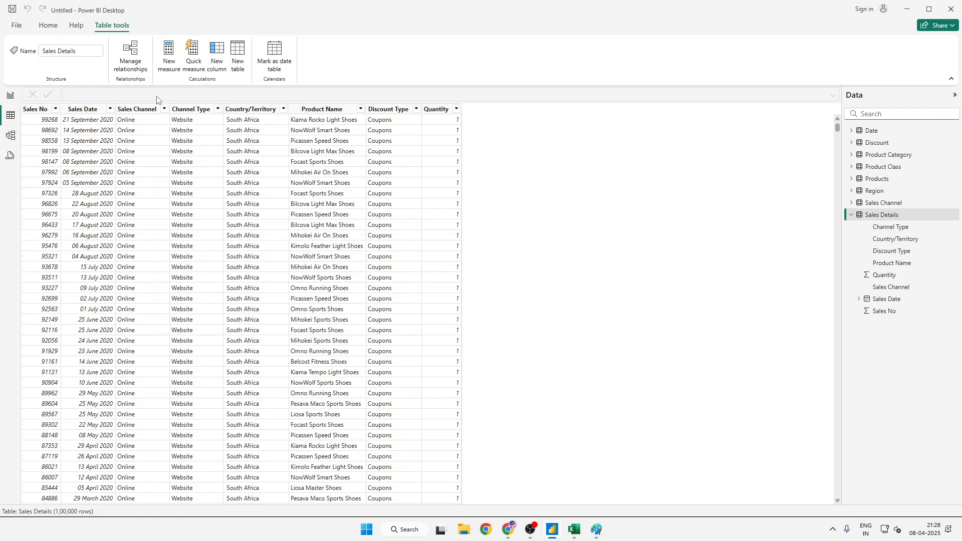
- Start a new measure named Total Sales Amount in the Sales Details table
{"action": "left_click", "coordinate": [175, 70]}
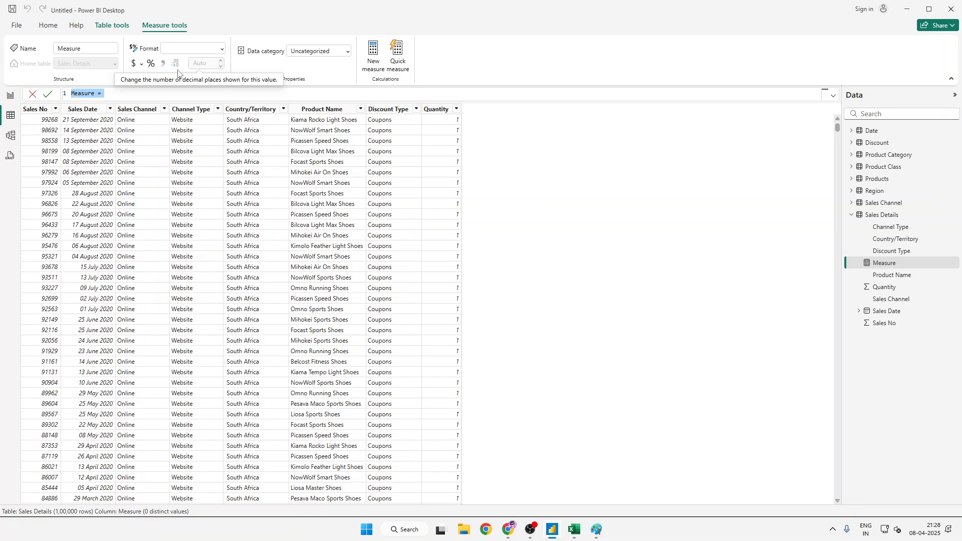
{"action": "type", "text": "Total Sales Amonunt ="}
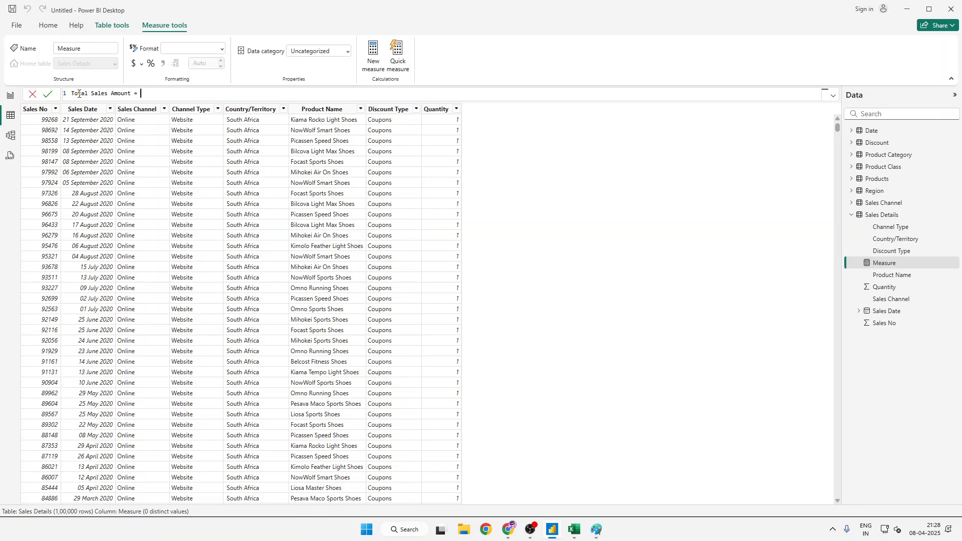
- Try to reference a Sales Details column in the measure's formula, and discard the measure
{"action": "type", "text": "sal"}
{"action": "key", "text": "BackSpace"}
{"action": "key", "text": "BackSpace"}
{"action": "key", "text": "BackSpace"}
{"action": "type", "text": "SALE"}
{"action": "key", "text": "BackSpace"}
{"action": "key", "text": "BackSpace"}
{"action": "key", "text": "BackSpace"}
{"action": "key", "text": "BackSpace"}
{"action": "type", "text": "sale"}
{"action": "key", "text": "BackSpace"}
{"action": "key", "text": "BackSpace"}
{"action": "key", "text": "BackSpace"}
{"action": "key", "text": "BackSpace"}
{"action": "type", "text": "Sa"}
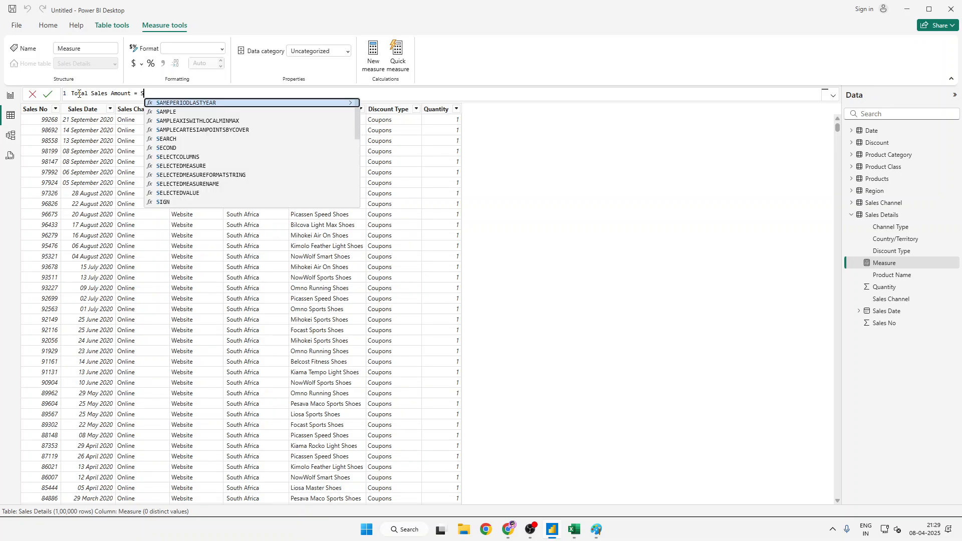
{"action": "key", "text": "BackSpace"}
{"action": "key", "text": "BackSpace"}
{"action": "type", "text": "SAL"}
{"action": "key", "text": "BackSpace"}
{"action": "key", "text": "BackSpace"}
{"action": "key", "text": "BackSpace"}
{"action": "type", "text": "s"}
{"action": "key", "text": "BackSpace"}
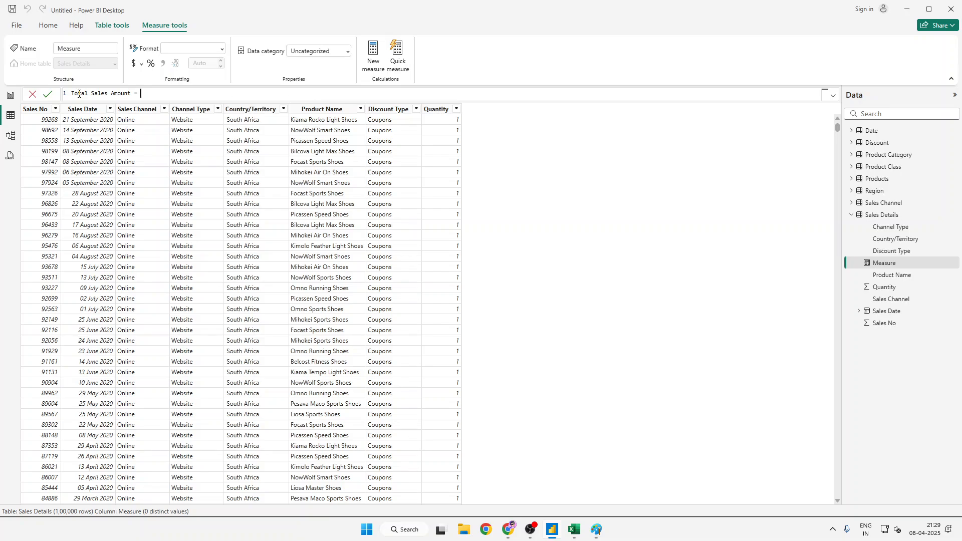
{"action": "type", "text": "sak"}
{"action": "left_click", "coordinate": [30, 92]}
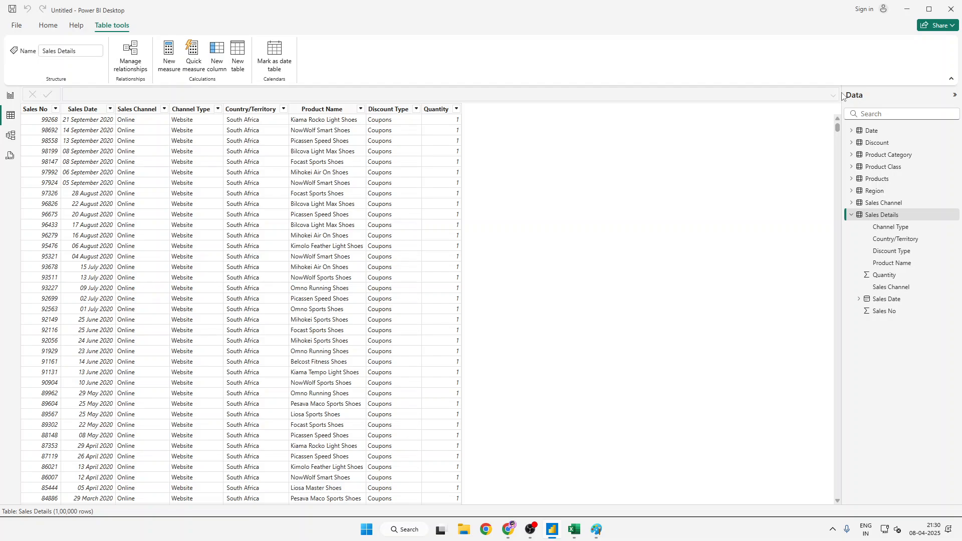
- Add a calculated column named Total Sales to Sales Details, beginning its formula with 'Sales Details'[Quantity]
{"action": "left_click", "coordinate": [223, 60]}
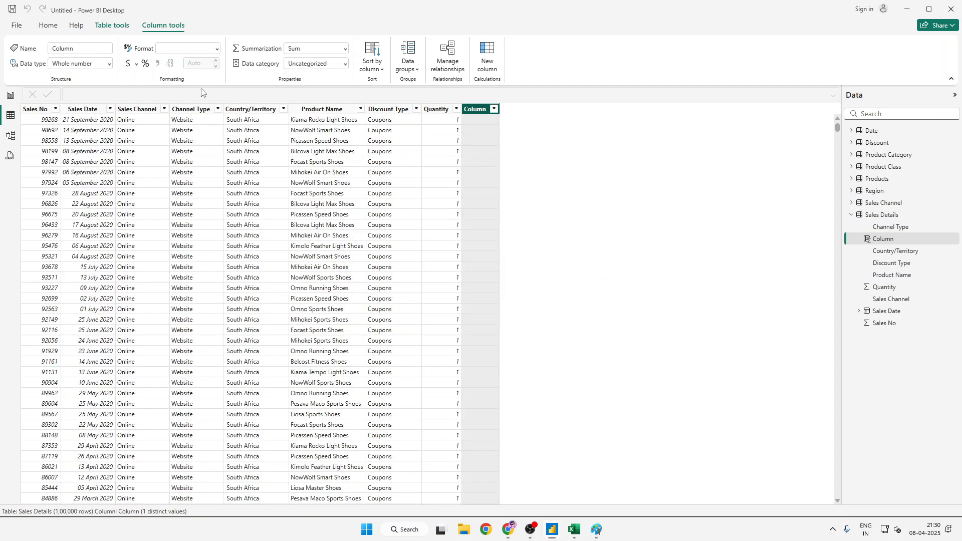
{"action": "type", "text": "T"}
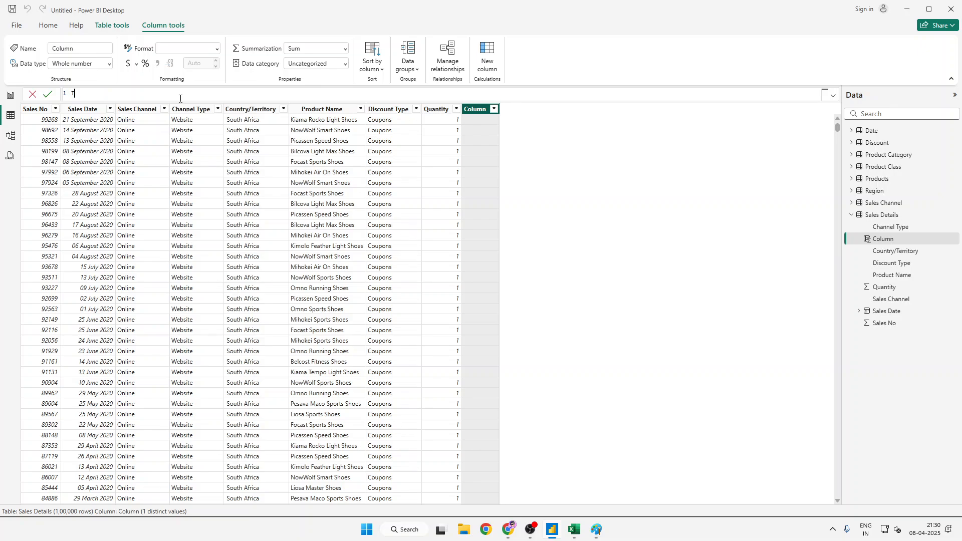
{"action": "type", "text": "otll Sales = sal"}
{"action": "key", "text": "Down"}
{"action": "key", "text": "Down"}
{"action": "key", "text": "Down"}
{"action": "key", "text": "Down"}
{"action": "key", "text": "Down"}
{"action": "key", "text": "Down"}
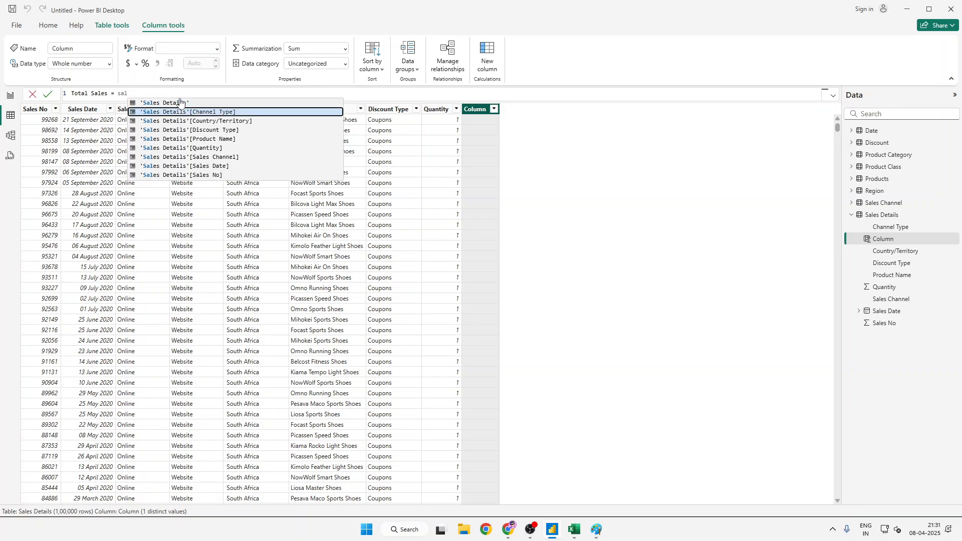
{"action": "key", "text": "Up"}
{"action": "key", "text": "Tab"}
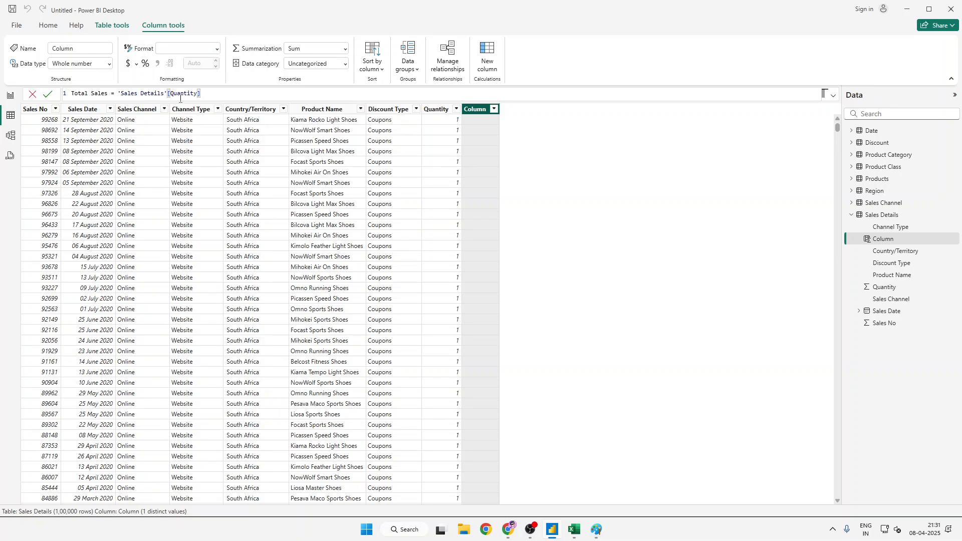
- Complete the Total Sales formula by multiplying the quantity by 'Sales Details'[Sales No] and commit it
{"action": "type", "text": "*sal"}
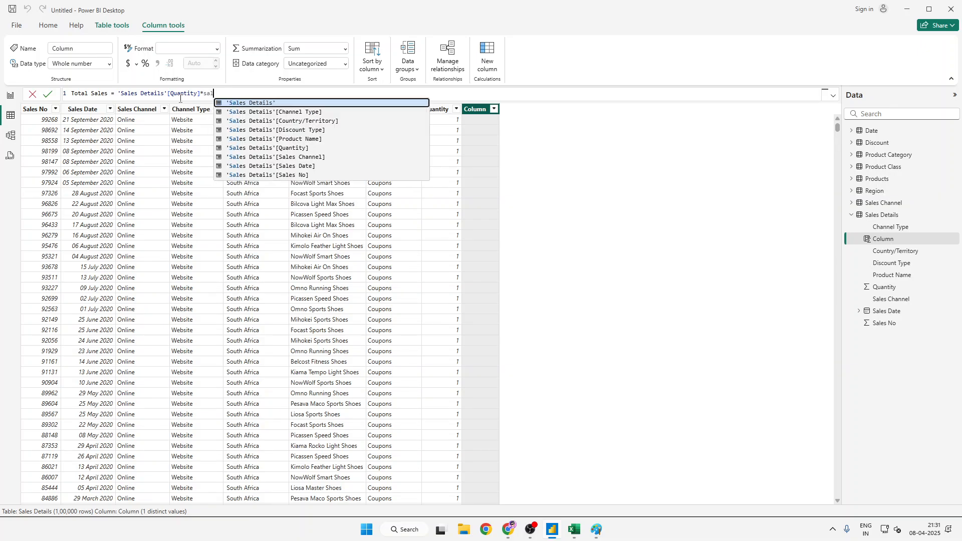
{"action": "key", "text": "Down"}
{"action": "key", "text": "Down"}
{"action": "key", "text": "Down"}
{"action": "key", "text": "Up"}
{"action": "key", "text": "Up"}
{"action": "key", "text": "Up"}
{"action": "key", "text": "Up"}
{"action": "key", "text": "Tab"}
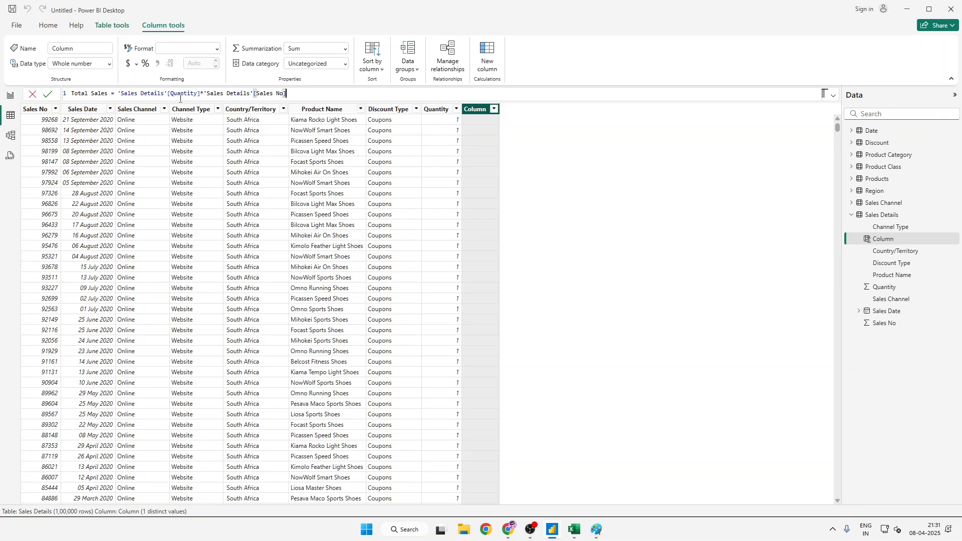
{"action": "key", "text": "Return"}
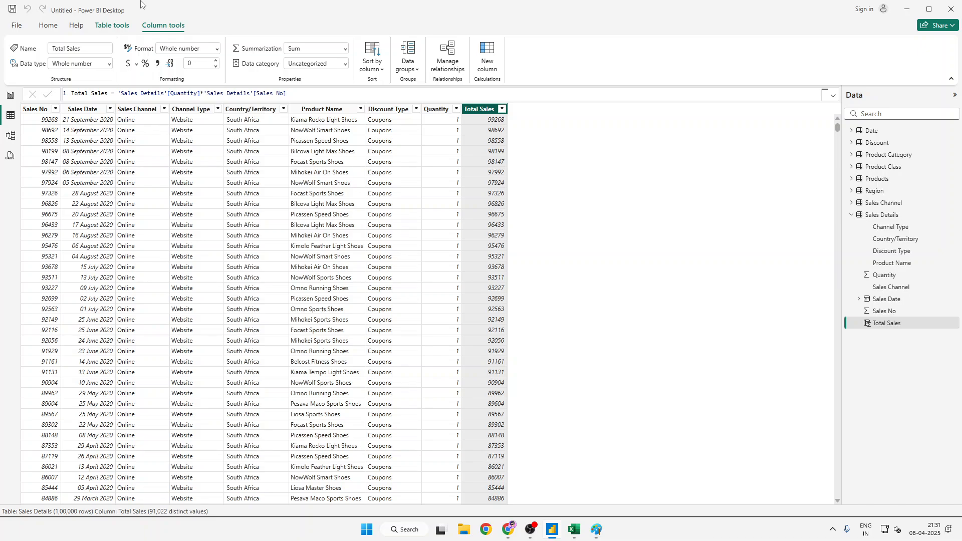
{"action": "left_click", "coordinate": [322, 98]}
{"action": "key", "text": "Return"}
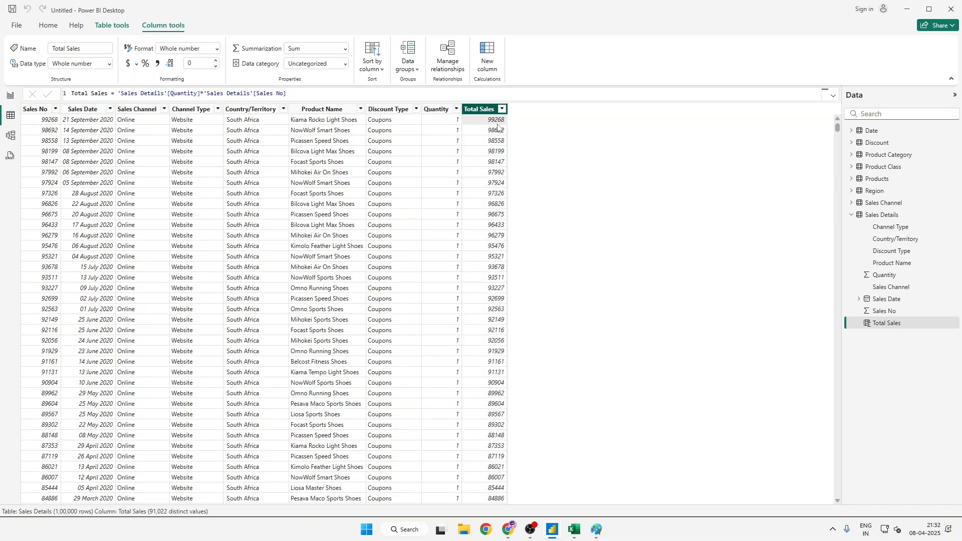
- Switch to the Excel workbook and add a Total Sales Amount column header in cell I1 beside Quantity
{"action": "mouse_move", "coordinate": [573, 529]}
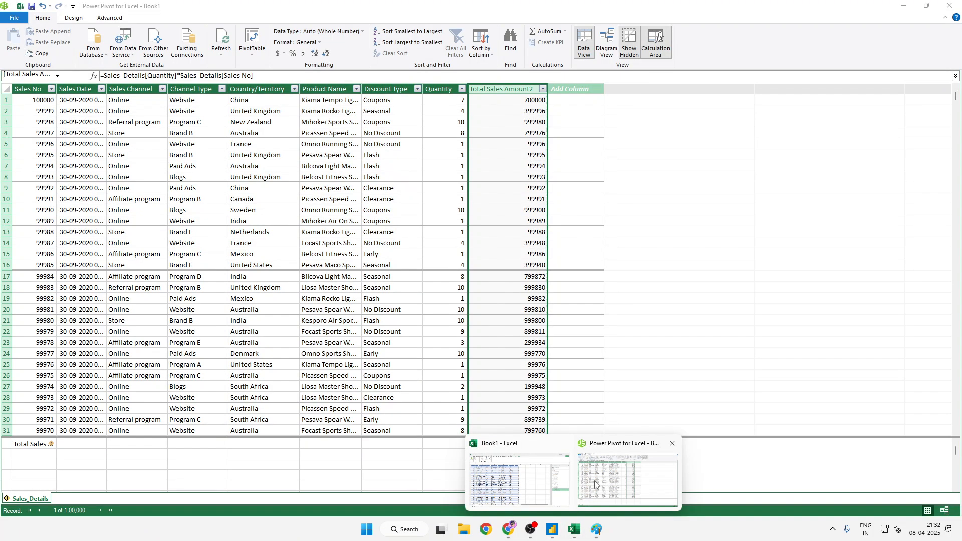
{"action": "left_click", "coordinate": [590, 490]}
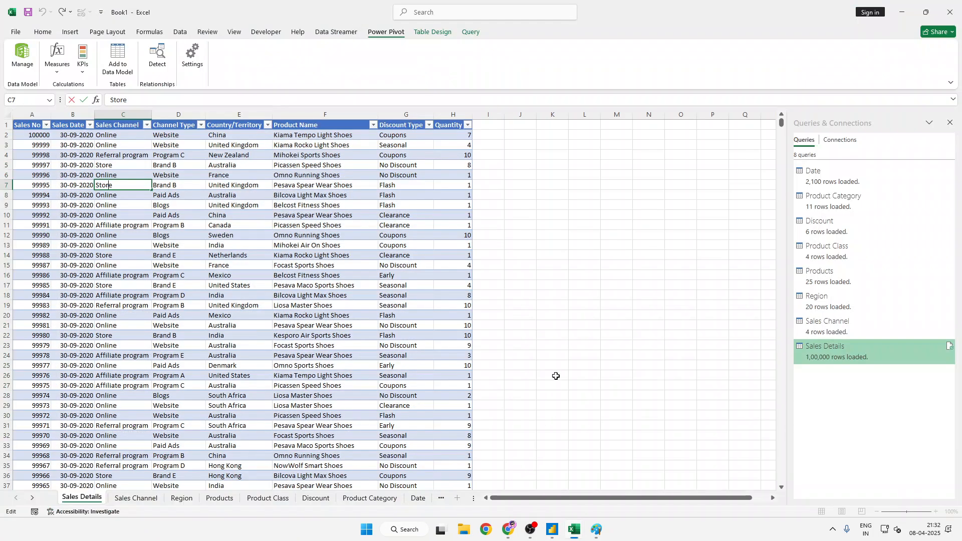
{"action": "left_click", "coordinate": [499, 129]}
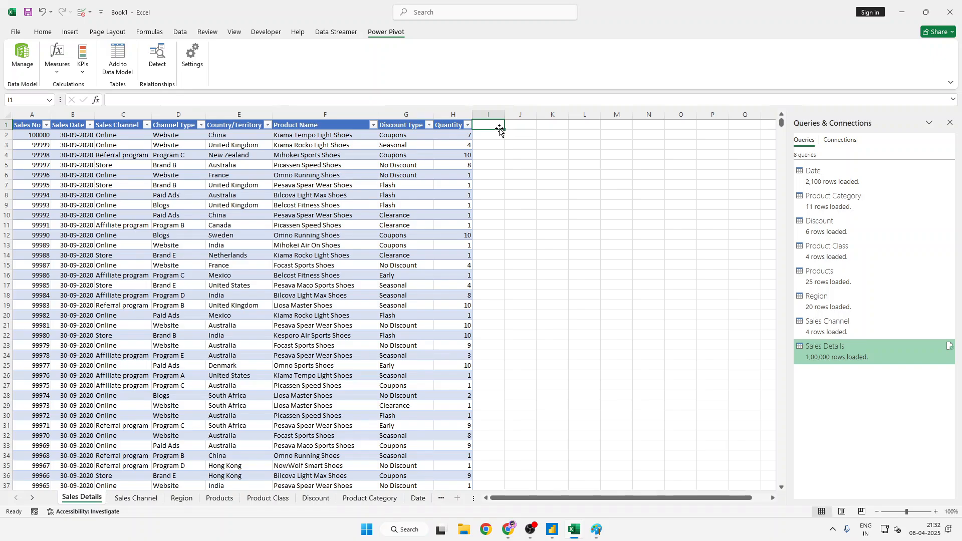
{"action": "type", "text": "Total "}
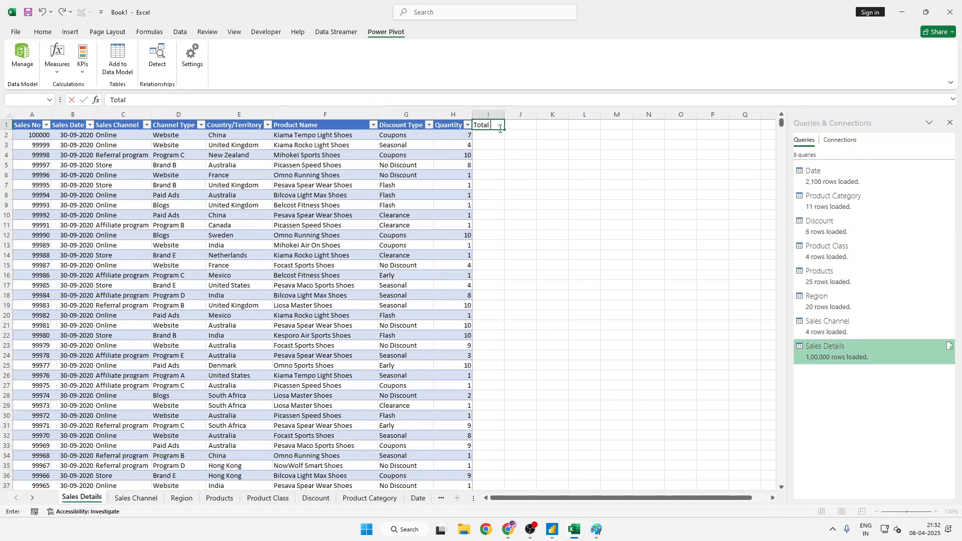
{"action": "type", "text": "Sales Amoun"}
{"action": "type", "text": "t"}
{"action": "key", "text": "Return"}
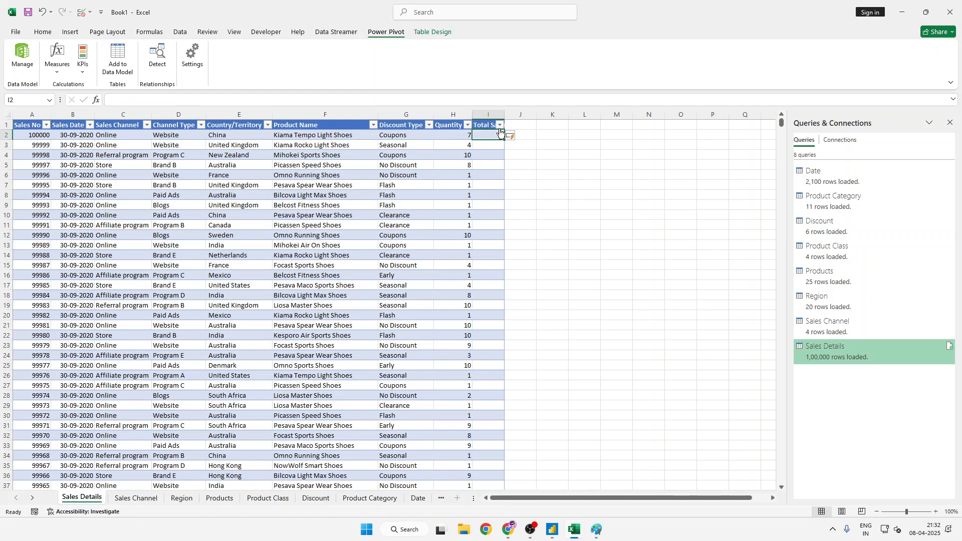
{"action": "type", "text": "="}
{"action": "key", "text": "Left"}
{"action": "key", "text": "Left"}
{"action": "key", "text": "Left"}
{"action": "key", "text": "Left"}
{"action": "key", "text": "Left"}
{"action": "key", "text": "Left"}
{"action": "key", "text": "Left"}
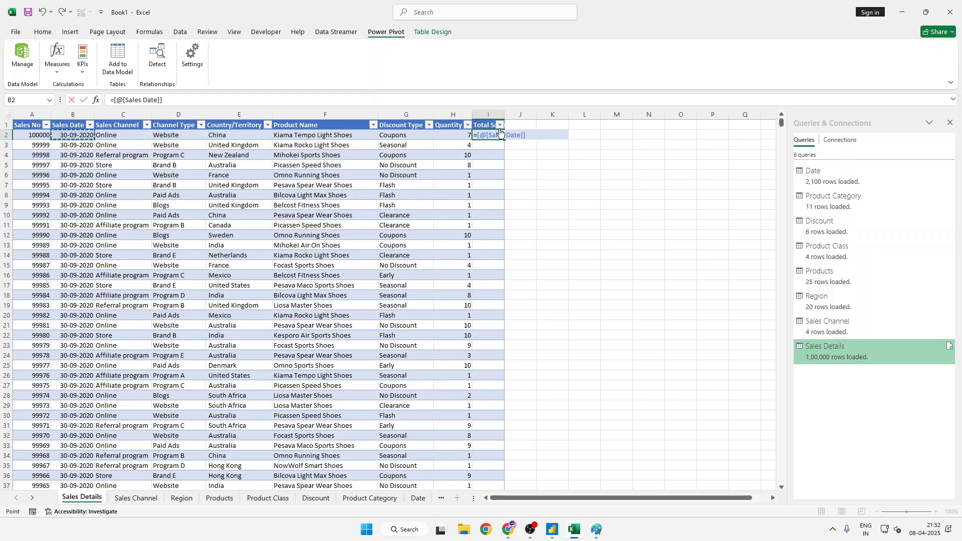
{"action": "key", "text": "Left"}
{"action": "type", "text": "*"}
{"action": "key", "text": "Left"}
{"action": "key", "text": "Left"}
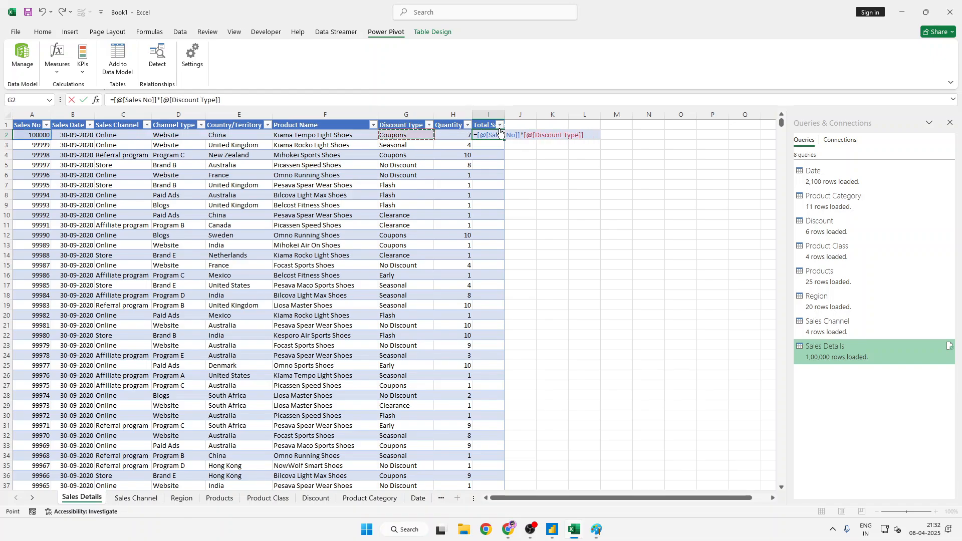
{"action": "key", "text": "Right"}
{"action": "key", "text": "Return"}
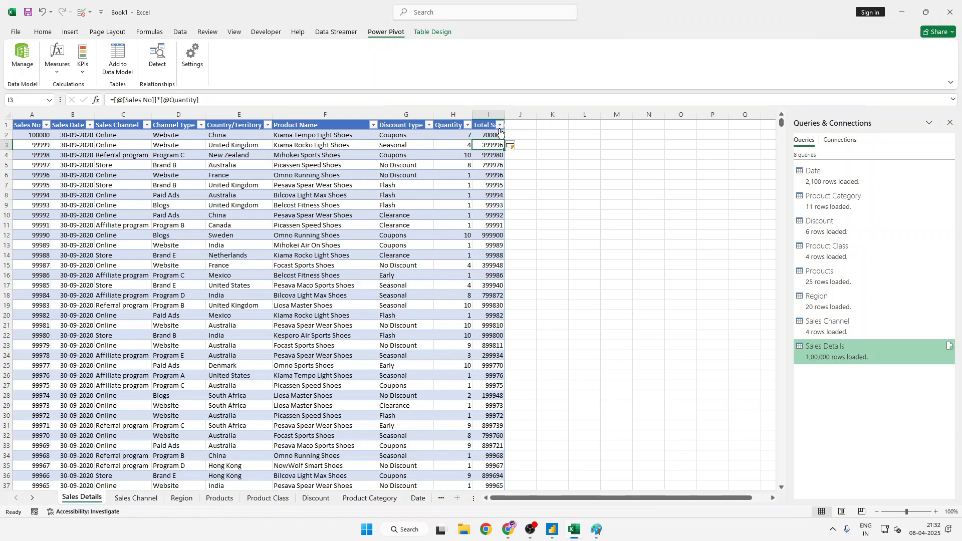
- Add a total row summing Total Sales Amount beneath the last Sales Details record, and autofit column I's width
{"action": "key", "text": "ctrl+Down"}
{"action": "key", "text": "Down"}
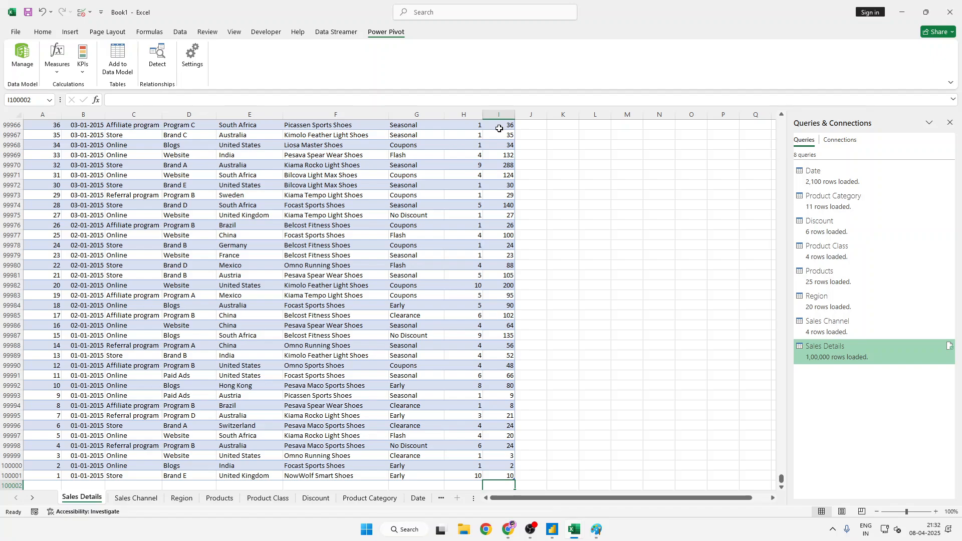
{"action": "key", "text": "ctrl+shift+t"}
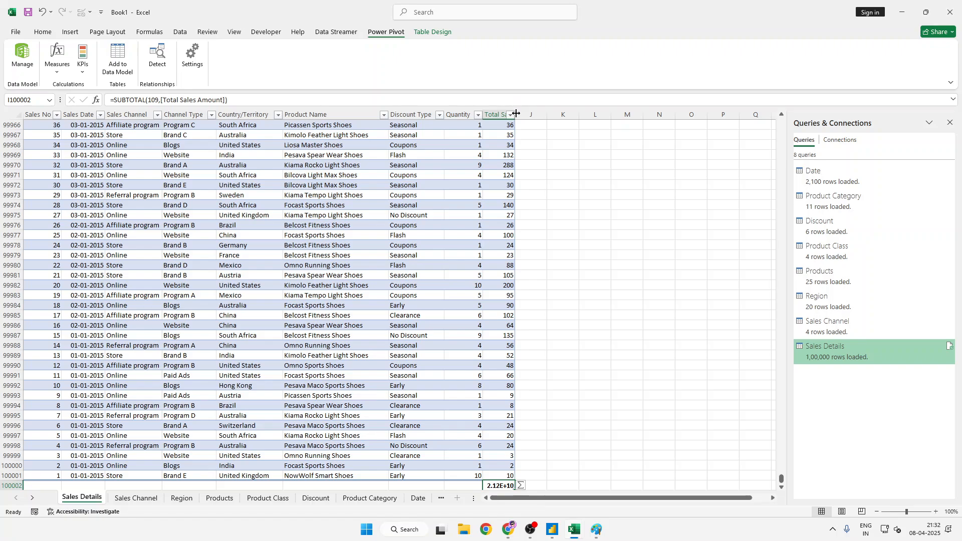
{"action": "double_click", "coordinate": [514, 114]}
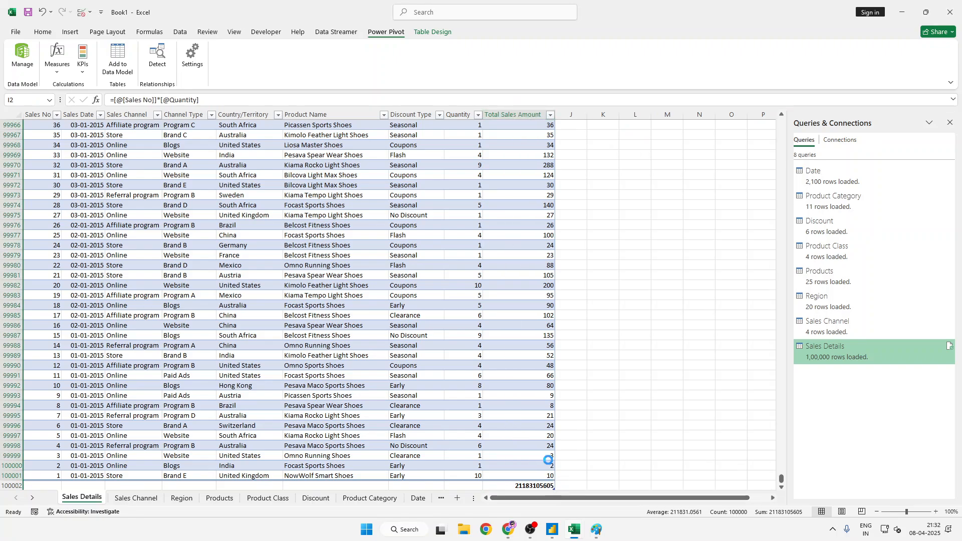
- Examine the enlarged Total Sales Amount column and its grand total in the total row, and switch back to Power BI Desktop
{"action": "scroll", "coordinate": [575, 454], "scroll_direction": "up", "scroll_amount": 6, "text": "ctrl"}
{"action": "scroll", "coordinate": [575, 455], "scroll_direction": "up", "scroll_amount": 3}
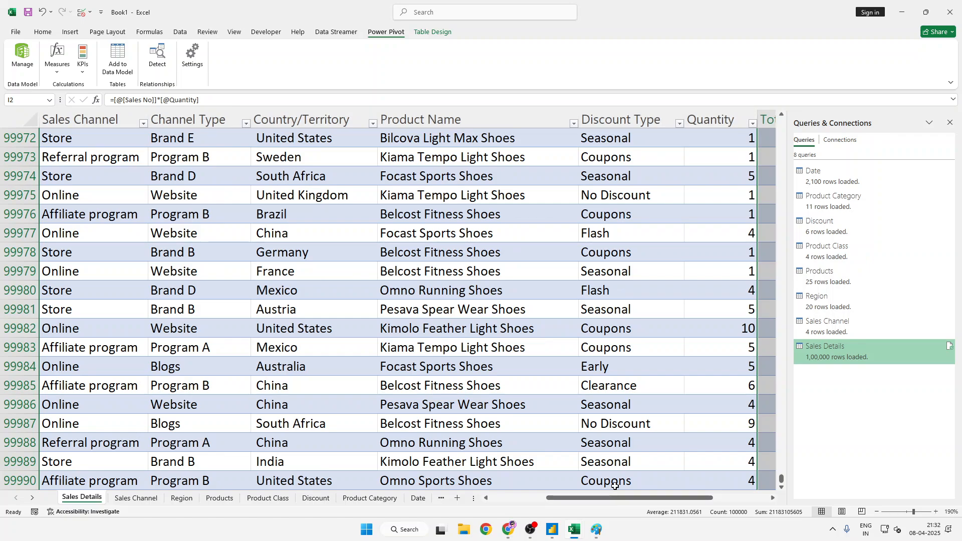
{"action": "scroll", "coordinate": [614, 485], "scroll_direction": "up", "scroll_amount": 5}
{"action": "scroll", "coordinate": [635, 468], "scroll_direction": "down", "scroll_amount": 6}
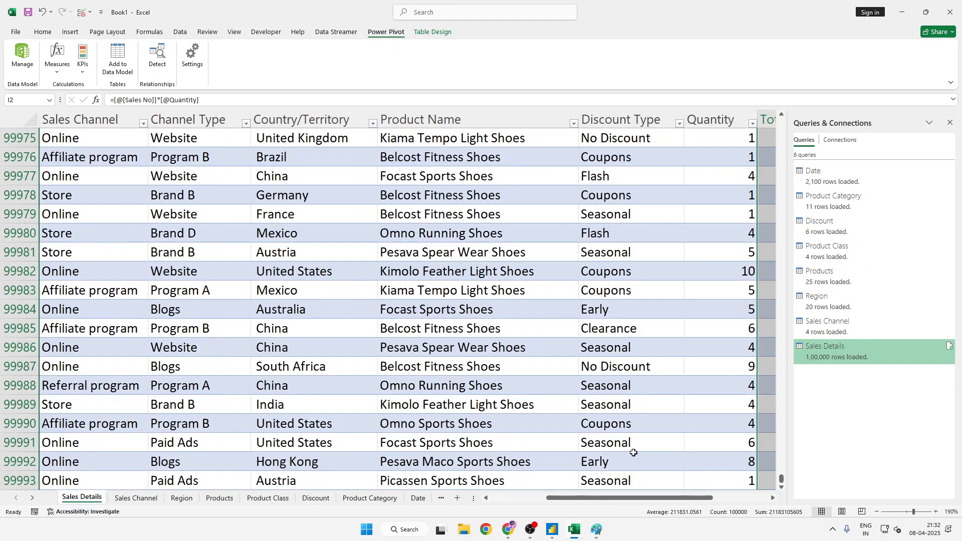
{"action": "scroll", "coordinate": [633, 451], "scroll_direction": "up", "scroll_amount": 7}
{"action": "scroll", "coordinate": [631, 451], "scroll_direction": "down", "scroll_amount": 6}
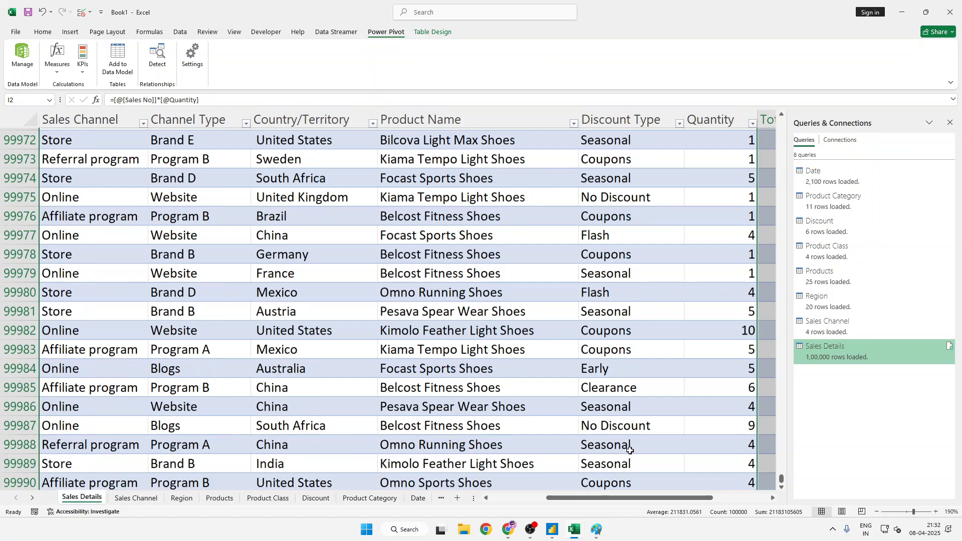
{"action": "scroll", "coordinate": [629, 450], "scroll_direction": "up", "scroll_amount": 9}
{"action": "scroll", "coordinate": [636, 486], "scroll_direction": "right", "scroll_amount": 2}
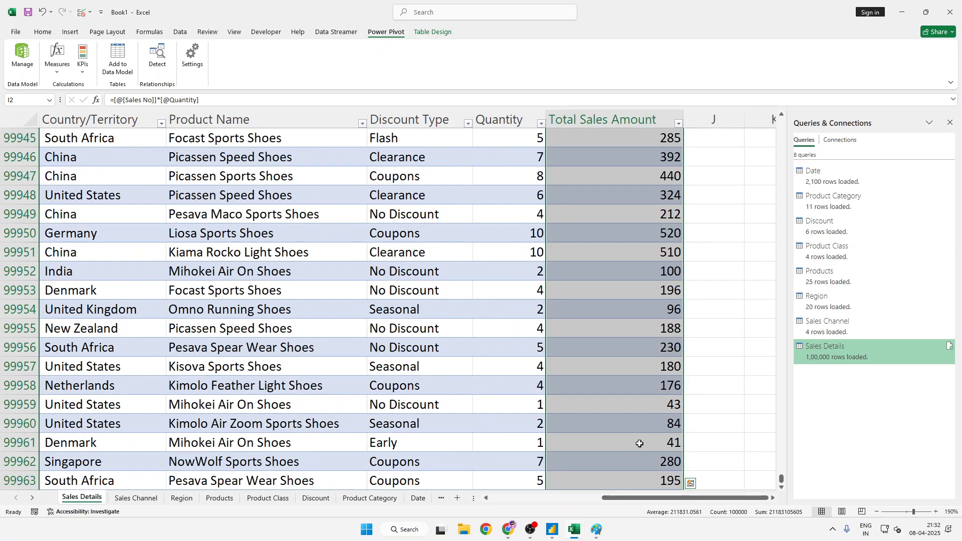
{"action": "key", "text": "ctrl+Down"}
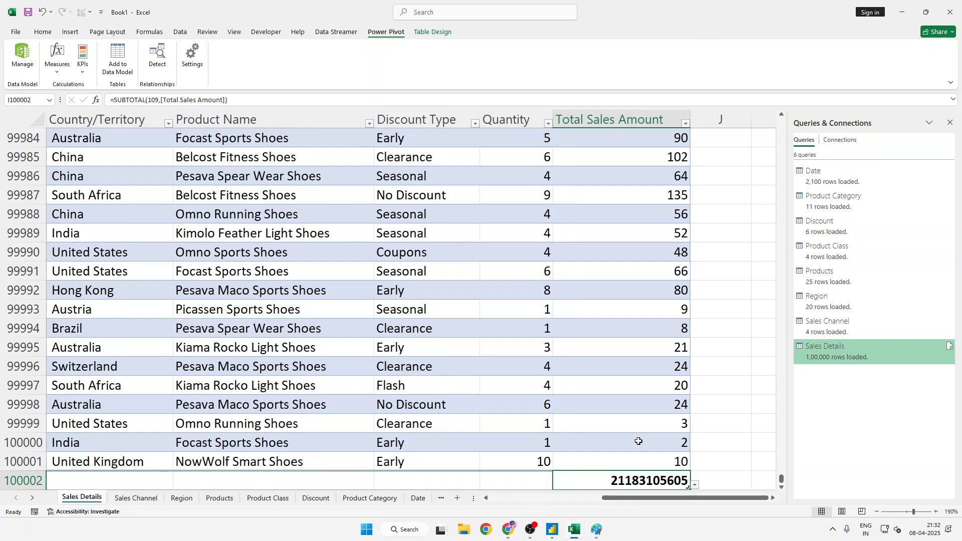
{"action": "left_click", "coordinate": [562, 539]}
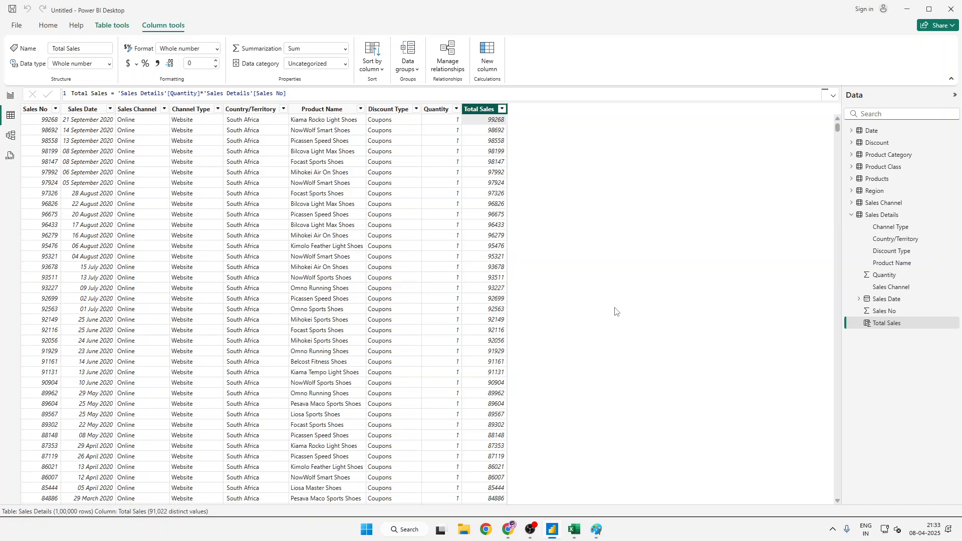
- Switch to Paint, paste a screenshot of the Power BI window, and enlarge the Sales Details field list in it
{"action": "key", "text": "super"}
{"action": "key", "text": "super"}
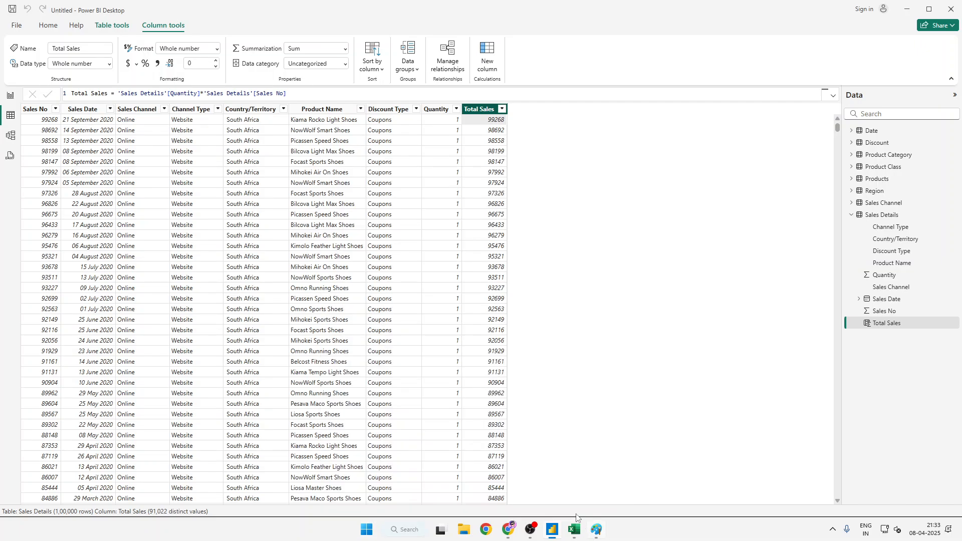
{"action": "left_click", "coordinate": [595, 531]}
{"action": "key", "text": "ctrl+v"}
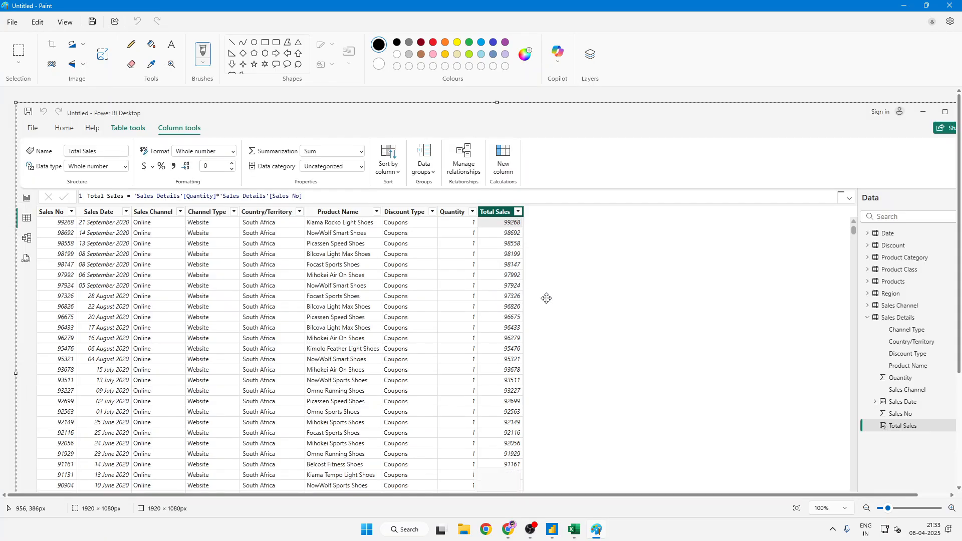
{"action": "scroll", "coordinate": [665, 312], "scroll_direction": "up", "scroll_amount": 5}
{"action": "left_click_drag", "start_coordinate": [698, 496], "coordinate": [889, 481]}
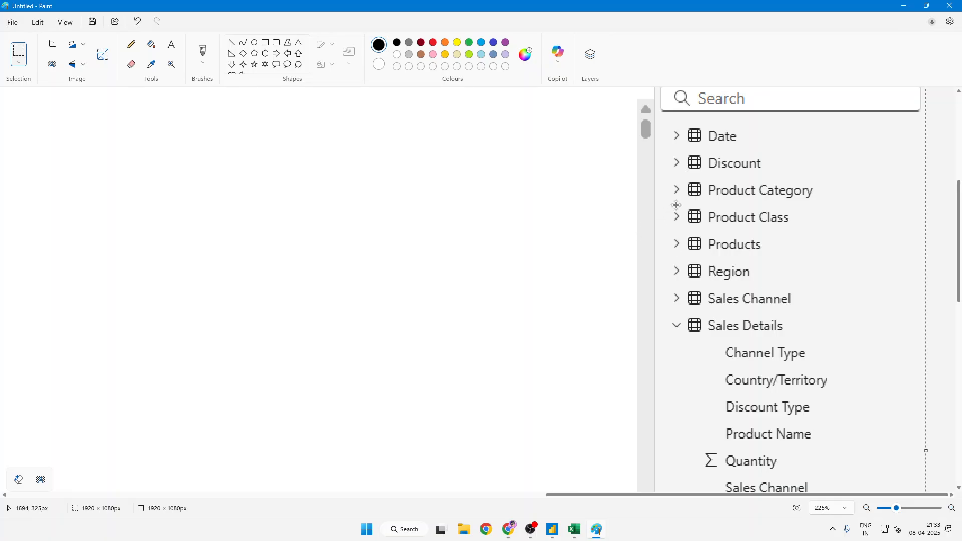
{"action": "scroll", "coordinate": [690, 201], "scroll_direction": "down", "scroll_amount": 2}
{"action": "scroll", "coordinate": [687, 221], "scroll_direction": "down", "scroll_amount": 1}
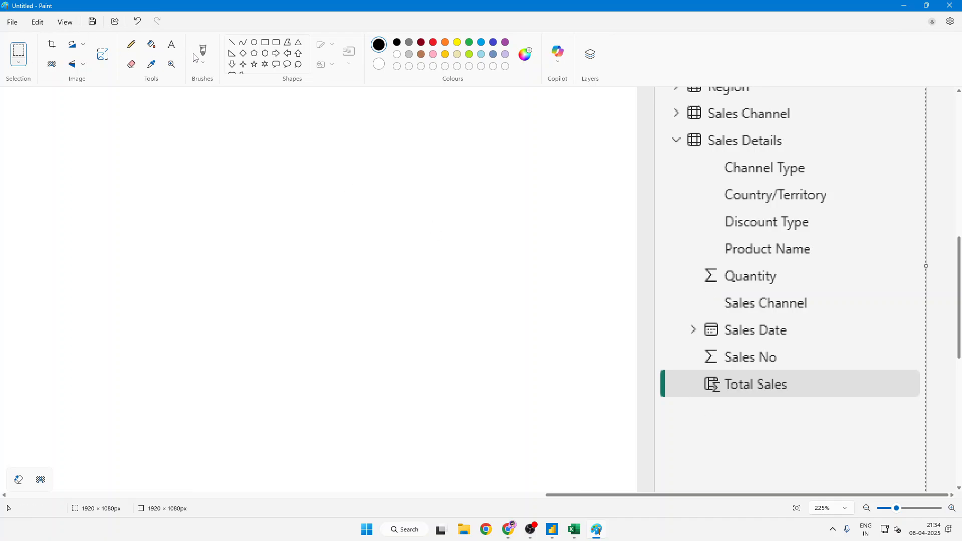
- Circle the calculated-column icon beside Total Sales with a red brush, enlarge it, and return to Power BI Desktop
{"action": "left_click", "coordinate": [202, 66]}
{"action": "left_click", "coordinate": [230, 81]}
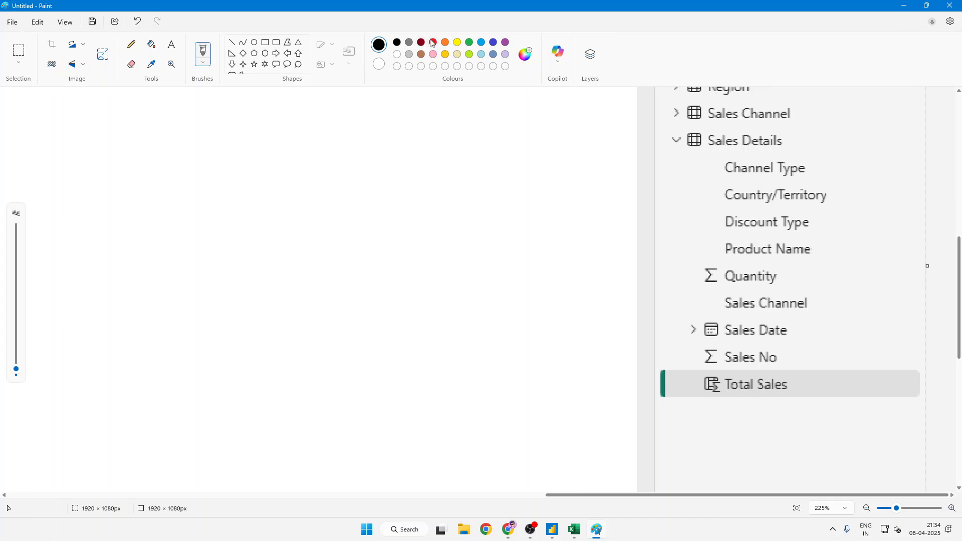
{"action": "left_click", "coordinate": [433, 42]}
{"action": "mouse_move", "coordinate": [684, 396]}
{"action": "left_mouse_down"}
{"action": "mouse_move", "coordinate": [685, 371]}
{"action": "mouse_move", "coordinate": [723, 369]}
{"action": "mouse_move", "coordinate": [730, 400]}
{"action": "mouse_move", "coordinate": [706, 409]}
{"action": "mouse_move", "coordinate": [675, 395]}
{"action": "left_mouse_up"}
{"action": "scroll", "coordinate": [675, 395], "scroll_direction": "up", "scroll_amount": 6, "text": "ctrl"}
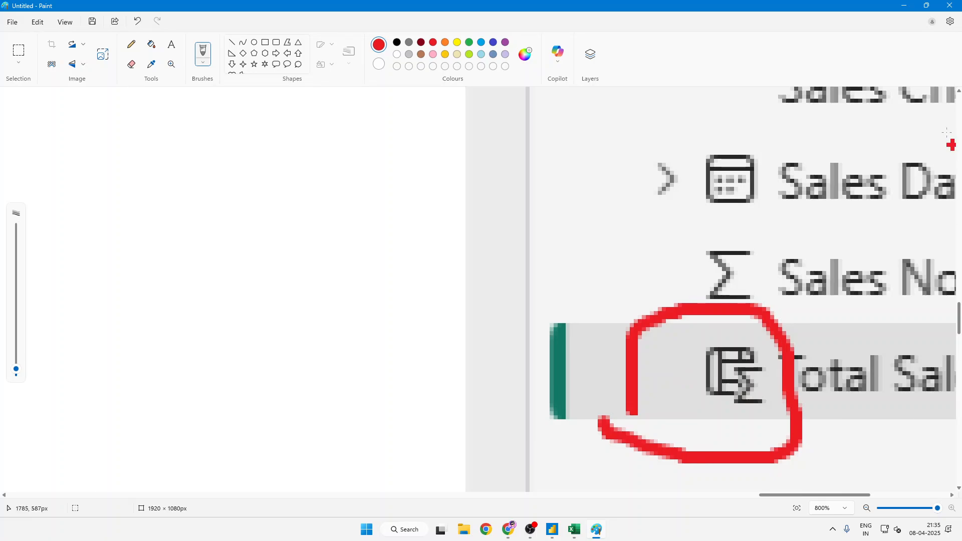
{"action": "left_click", "coordinate": [904, 5]}
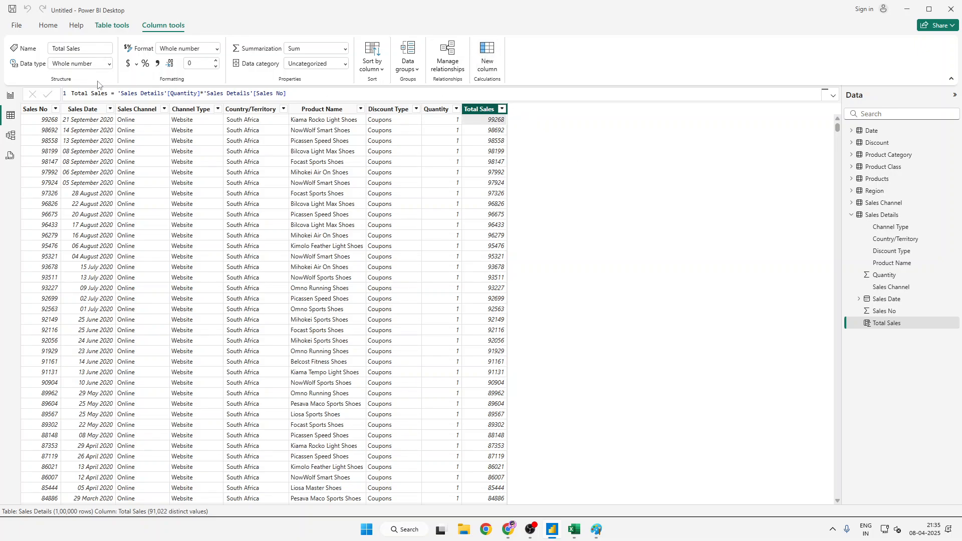
- Highlight the full DAX formula of the Total Sales column for review
{"action": "left_click", "coordinate": [155, 92]}
{"action": "left_click", "coordinate": [477, 98]}
{"action": "key", "text": "ctrl+a"}
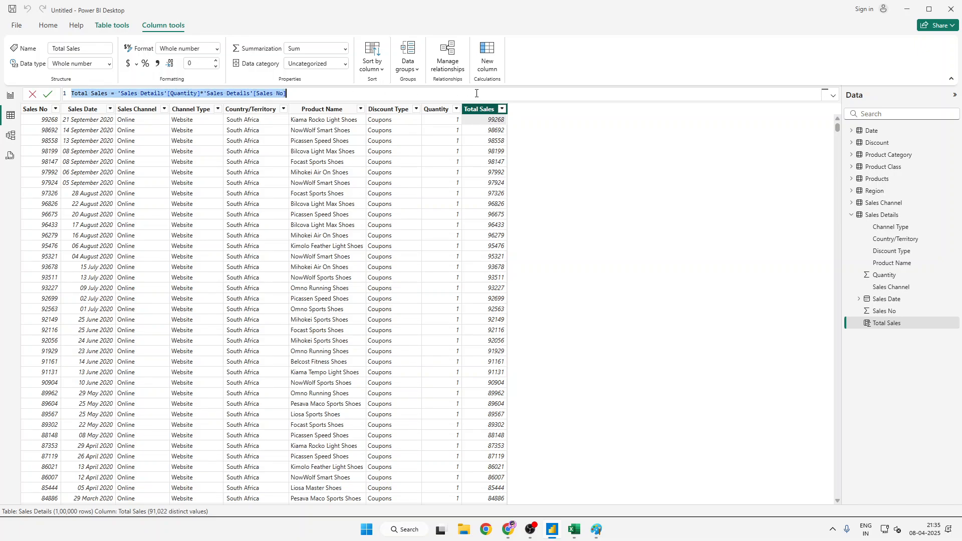
{"action": "left_click", "coordinate": [592, 127]}
- Browse the calculations offered for a quick measure on Sales Details, and dismiss the Copilot suggestion
{"action": "left_click", "coordinate": [112, 25]}
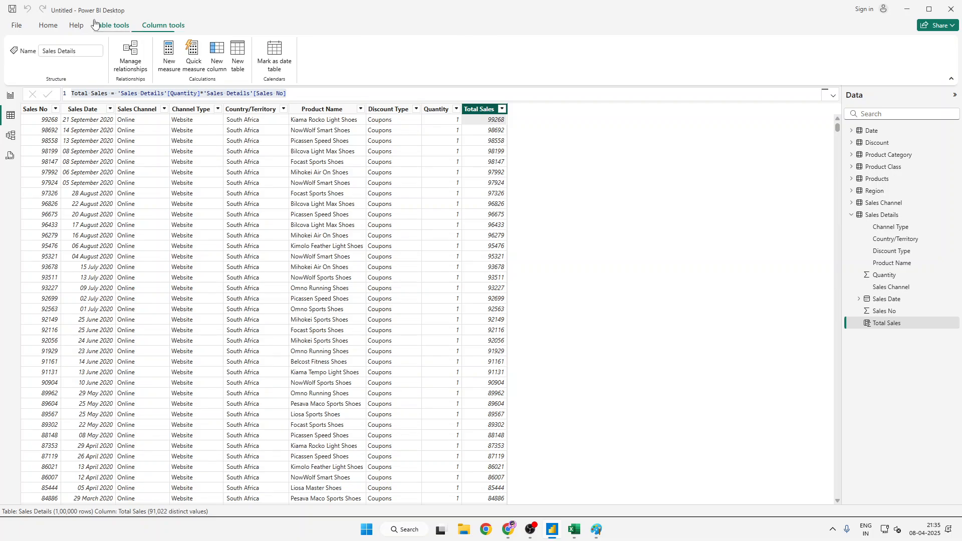
{"action": "left_click", "coordinate": [192, 62]}
{"action": "left_click", "coordinate": [746, 160]}
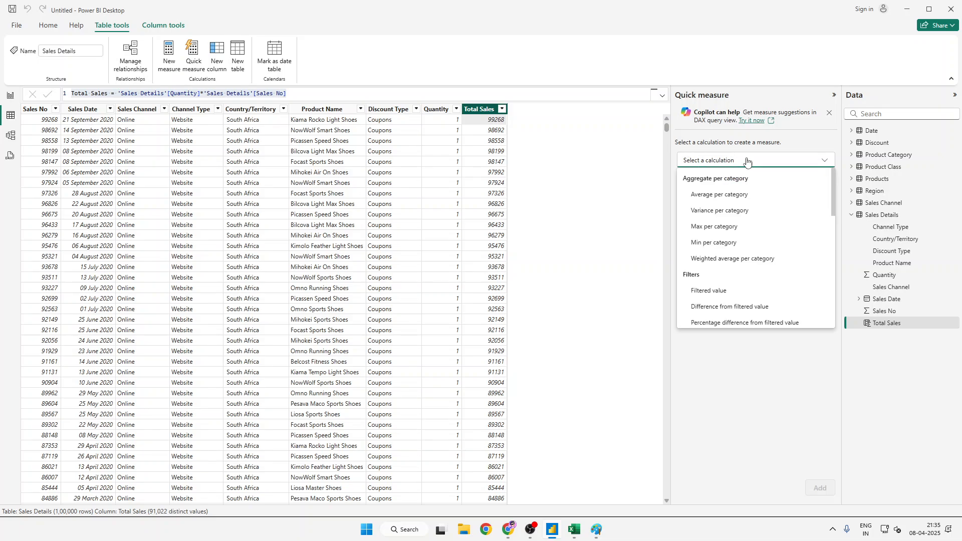
{"action": "left_click", "coordinate": [747, 161]}
{"action": "left_click", "coordinate": [746, 160]}
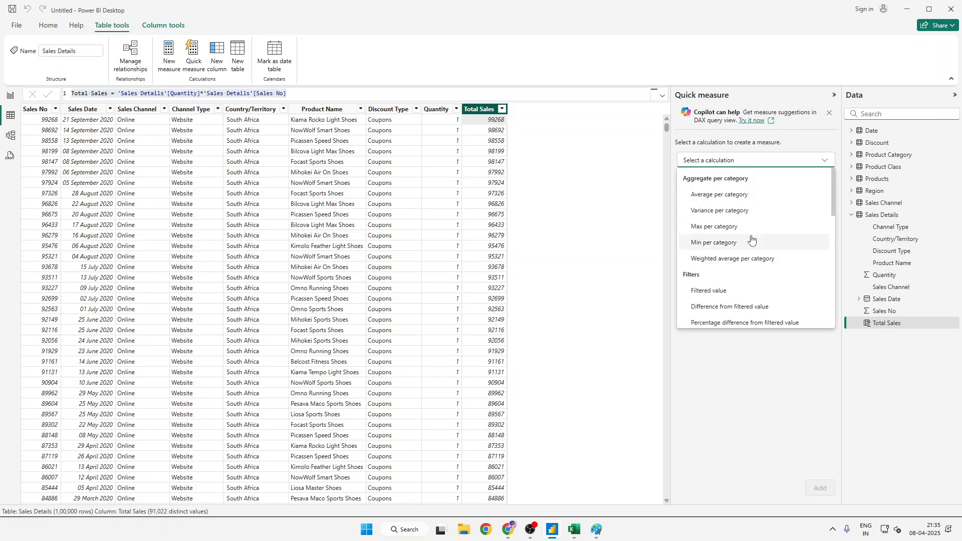
{"action": "scroll", "coordinate": [752, 243], "scroll_direction": "down", "scroll_amount": 10}
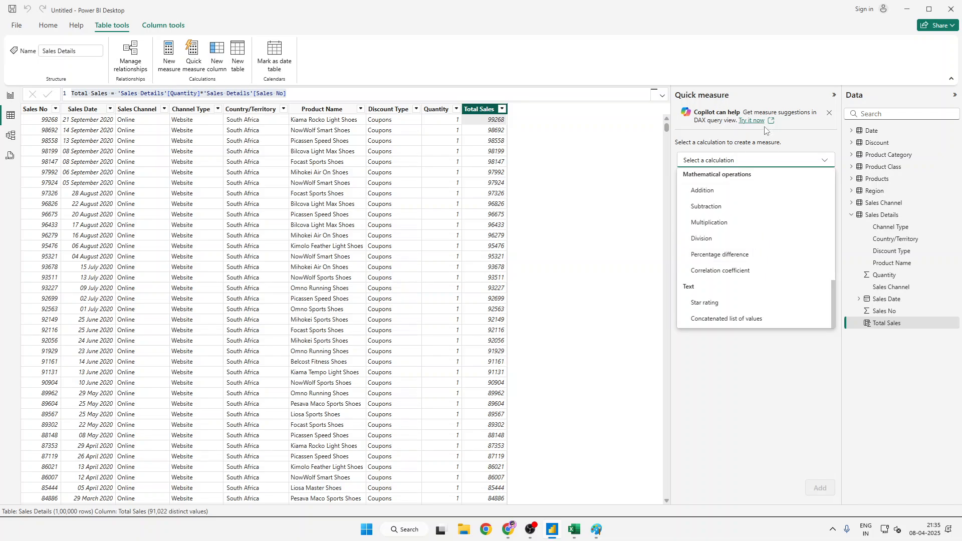
{"action": "left_click", "coordinate": [829, 117]}
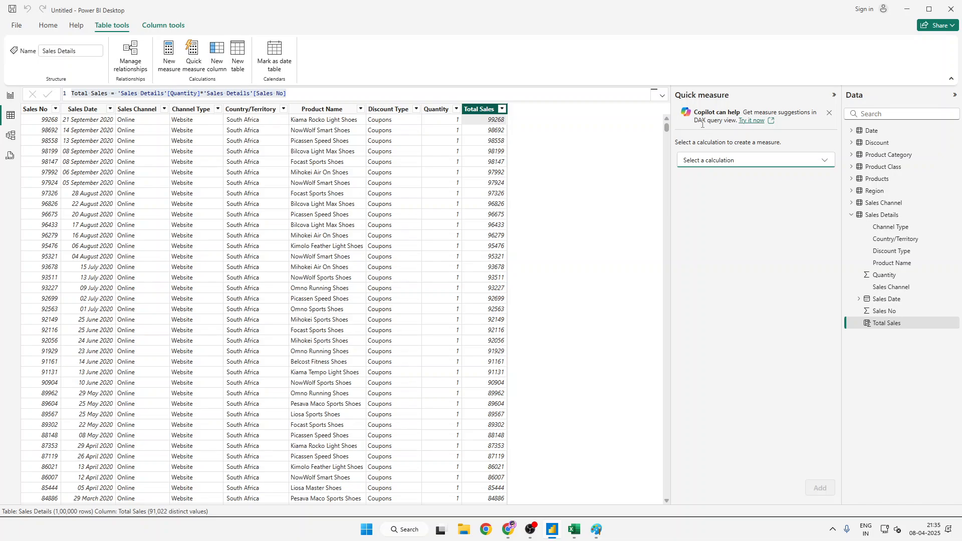
{"action": "left_click", "coordinate": [604, 149]}
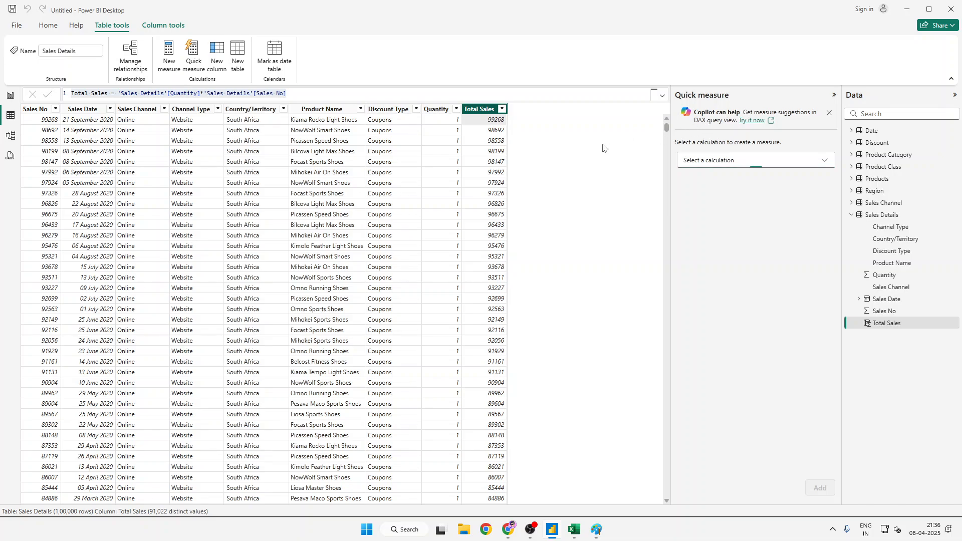
{"action": "left_click", "coordinate": [829, 113]}
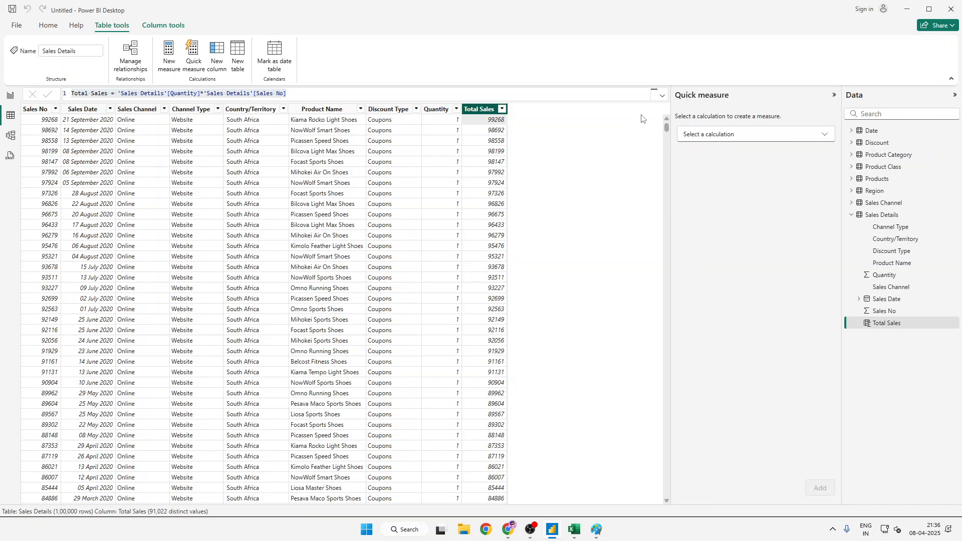
- Create a new measure in Sales Details named SUMX and begin its formula with the SUMX function
{"action": "left_click", "coordinate": [164, 64]}
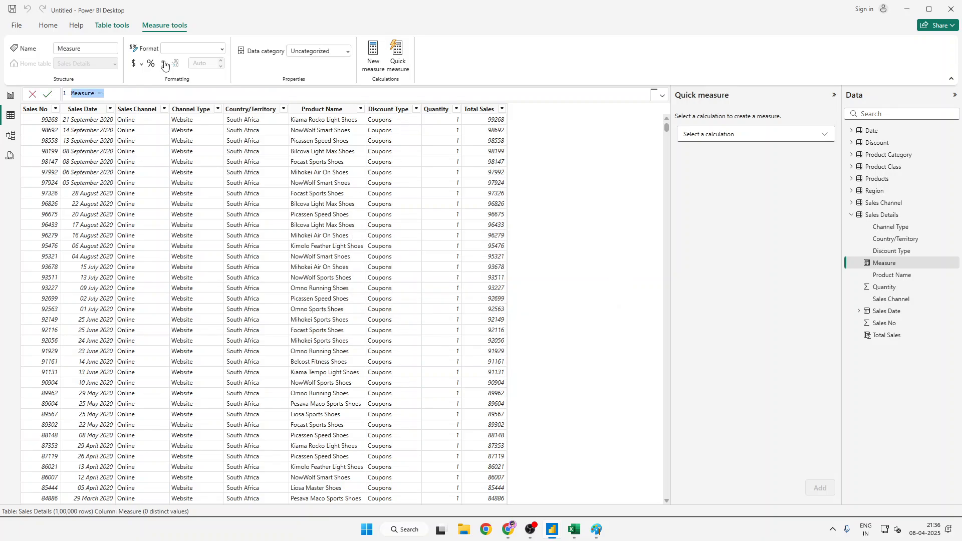
{"action": "type", "text": "SUMX =s"}
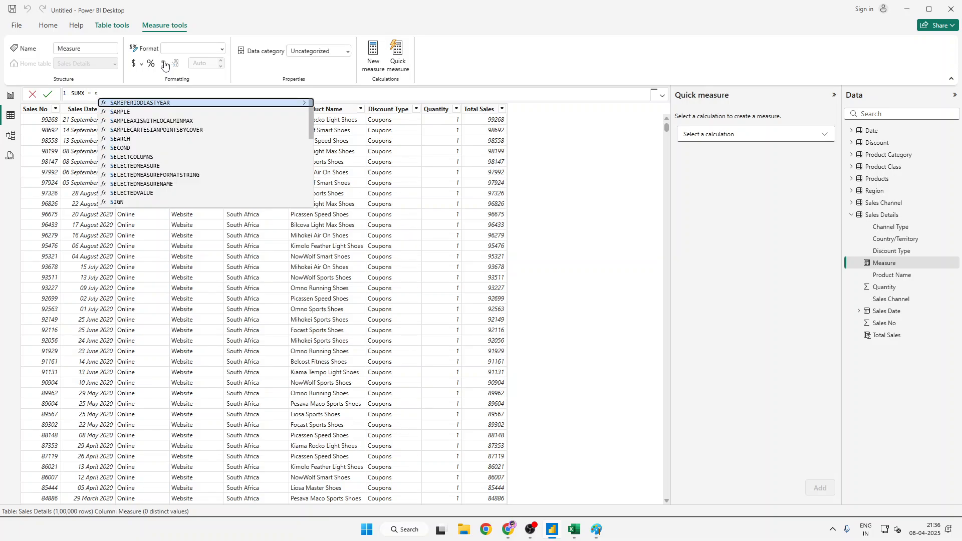
{"action": "type", "text": "al"}
{"action": "key", "text": "BackSpace"}
{"action": "key", "text": "BackSpace"}
{"action": "key", "text": "BackSpace"}
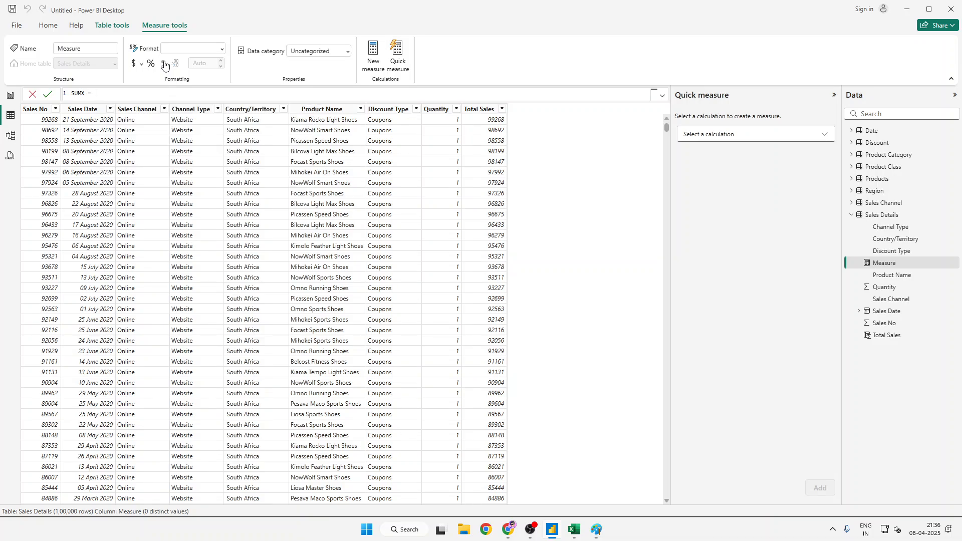
{"action": "type", "text": "SUMX"}
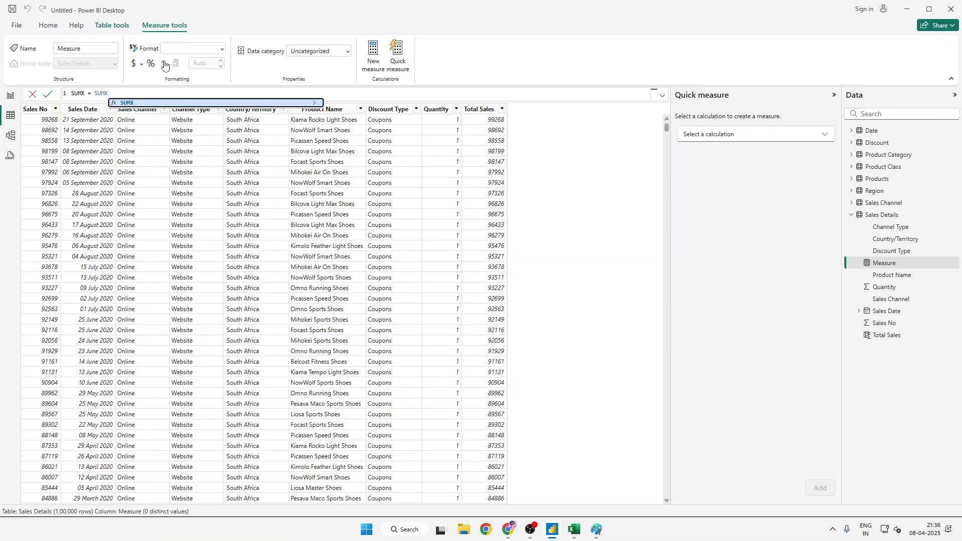
{"action": "type", "text": "(SAL"}
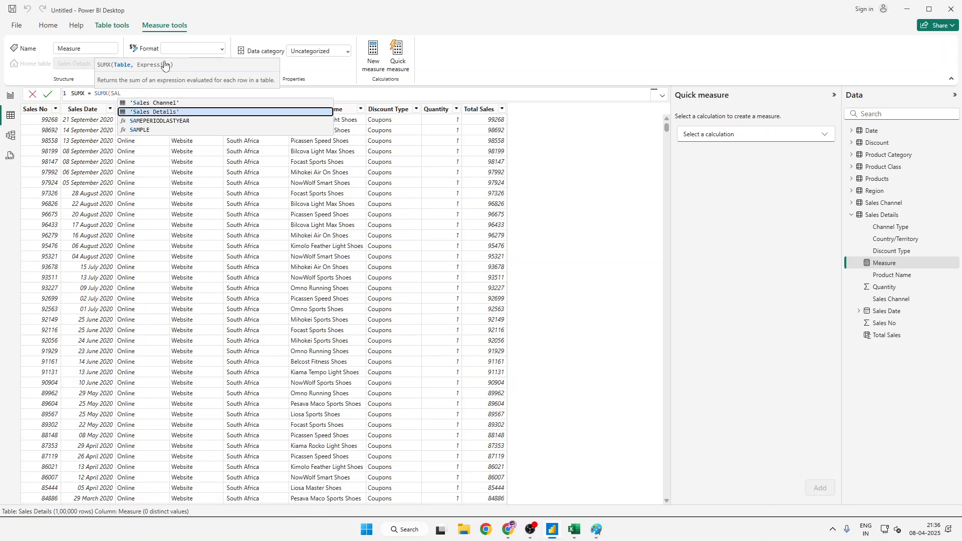
- Enter 'Sales Details' as the table argument of the SUMX function, followed by a comma
{"action": "key", "text": "Tab"}
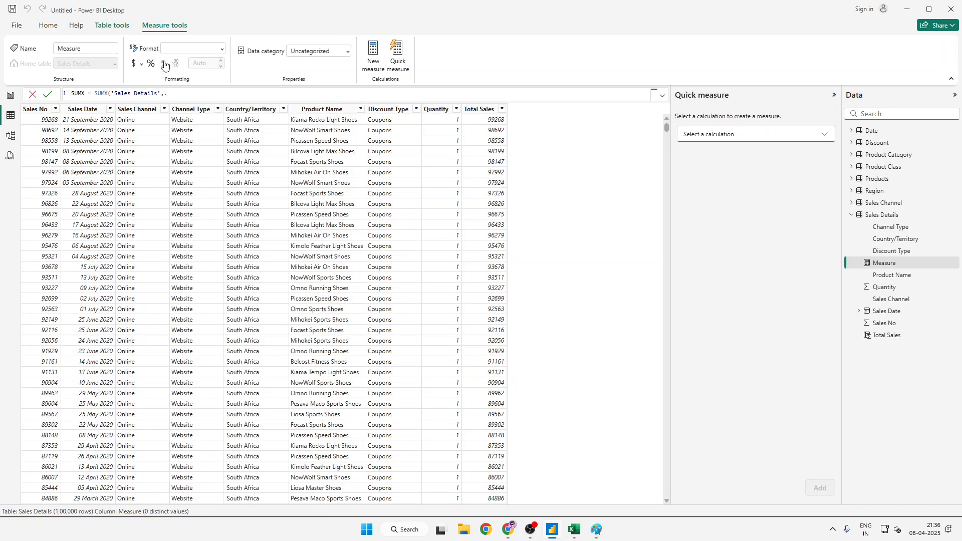
{"action": "type", "text": ","}
{"action": "double_click", "coordinate": [144, 94]}
{"action": "left_click_drag", "start_coordinate": [170, 94], "coordinate": [113, 95]}
{"action": "key", "text": "BackSpace"}
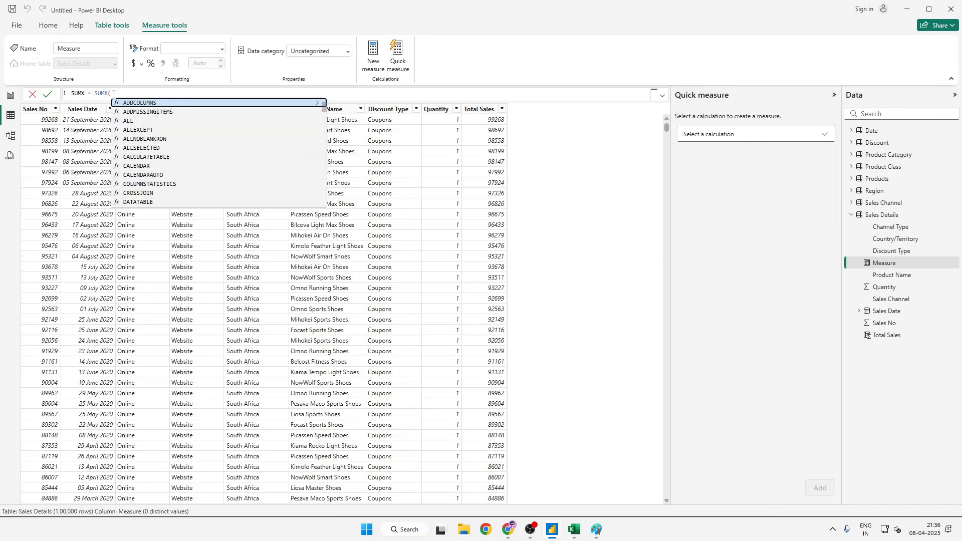
{"action": "type", "text": "Sa"}
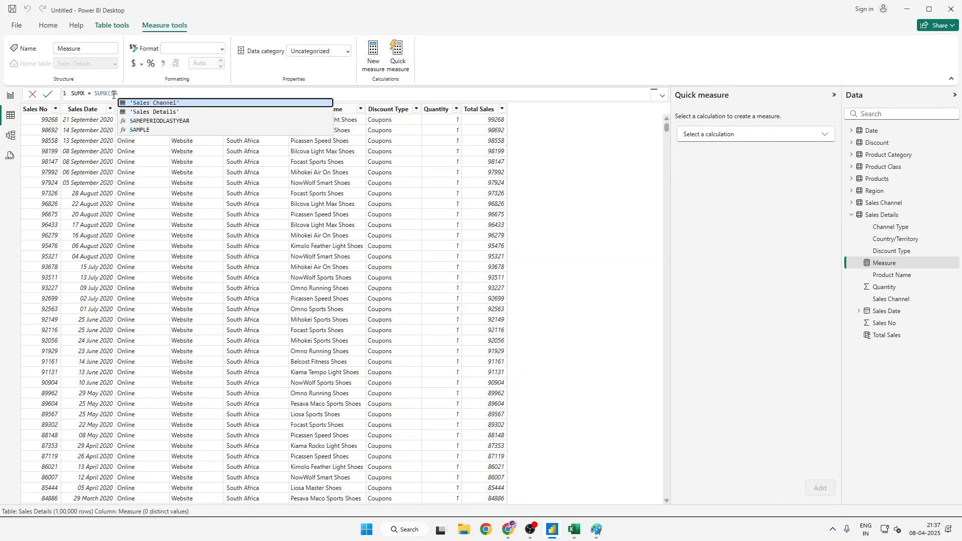
{"action": "key", "text": "Down"}
{"action": "key", "text": "Tab"}
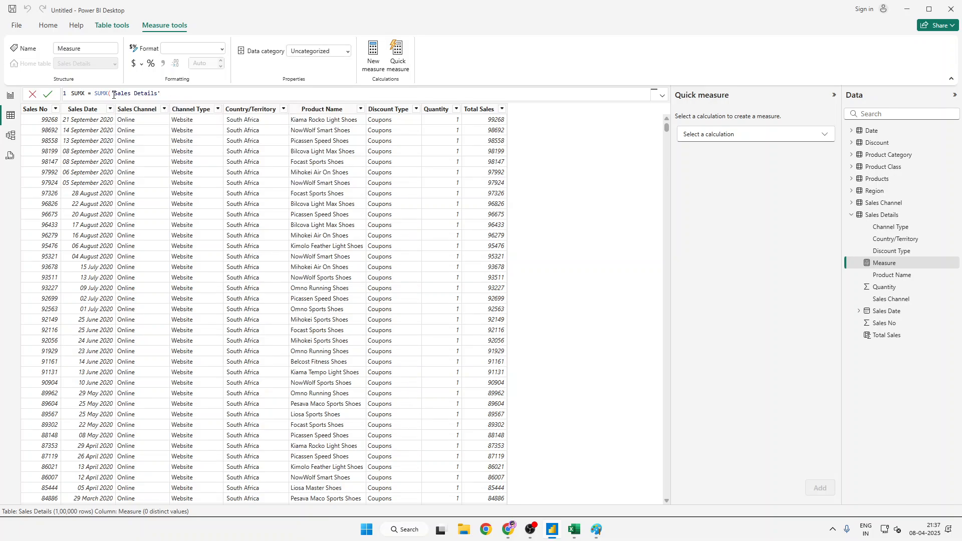
{"action": "type", "text": ","}
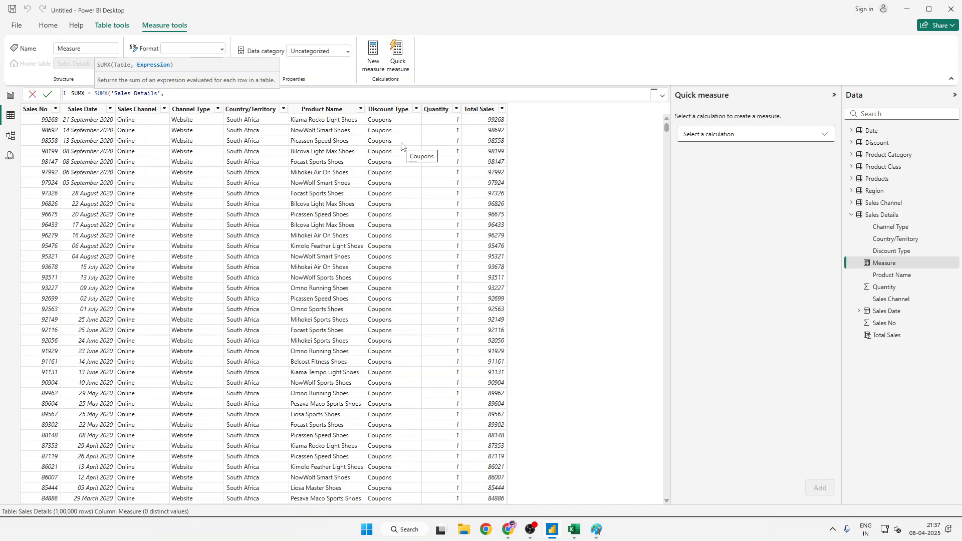
- Begin the SUMX expression argument with 'Sales Details'[Sales No] and a multiplication operator
{"action": "type", "text": "SAL"}
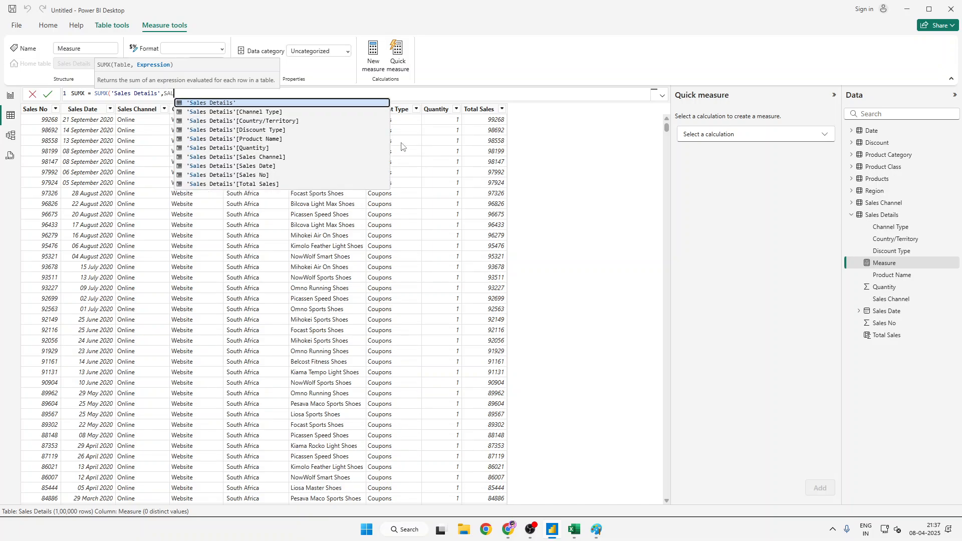
{"action": "key", "text": "Down"}
{"action": "key", "text": "Down"}
{"action": "key", "text": "Down"}
{"action": "key", "text": "Down"}
{"action": "key", "text": "Down"}
{"action": "key", "text": "Down"}
{"action": "key", "text": "Down"}
{"action": "key", "text": "Down"}
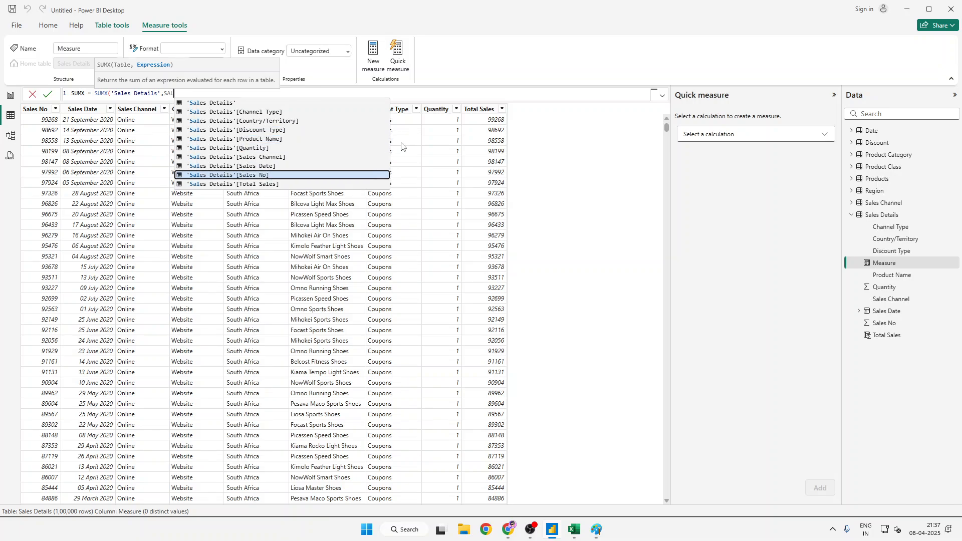
{"action": "key", "text": "Tab"}
{"action": "type", "text": "*"}
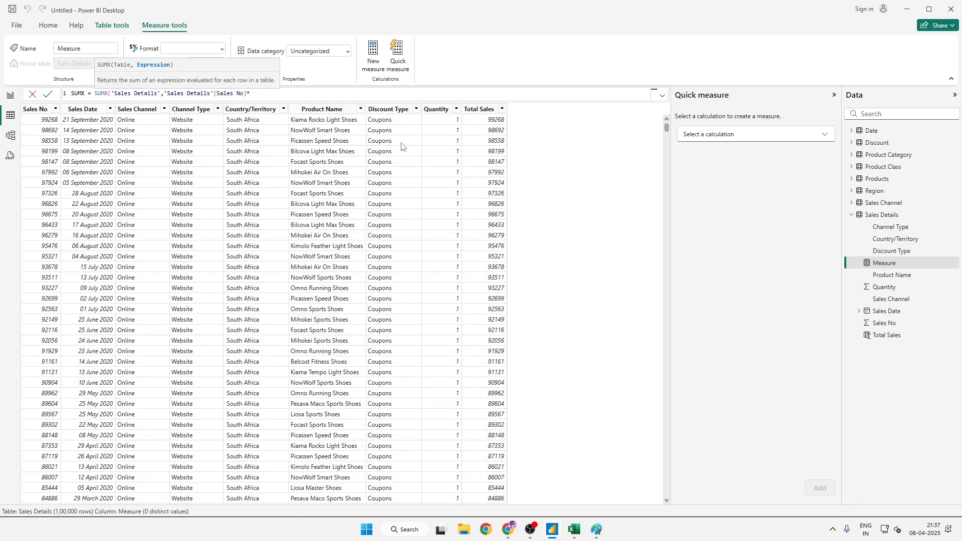
{"action": "type", "text": "SAL"}
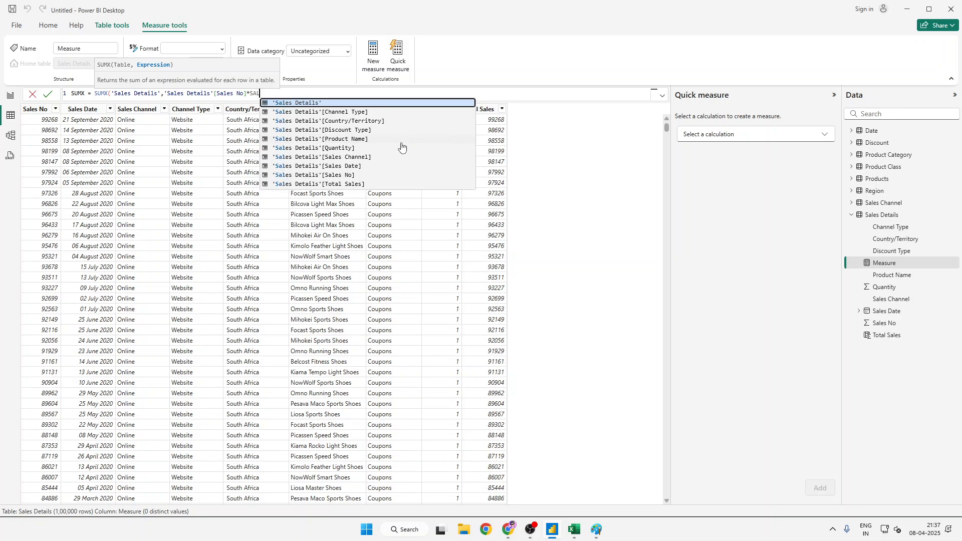
- Add 'Sales Details'[Quantity] as the second factor, close the parenthesis, and commit the SUMX measure
{"action": "key", "text": "Down"}
{"action": "key", "text": "Down"}
{"action": "key", "text": "Down"}
{"action": "key", "text": "Down"}
{"action": "key", "text": "Down"}
{"action": "key", "text": "Tab"}
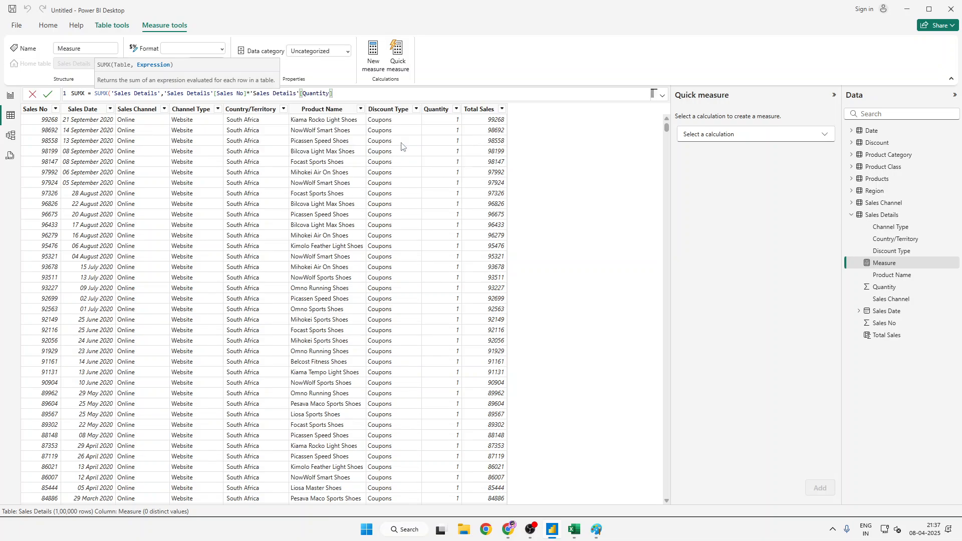
{"action": "type", "text": ")"}
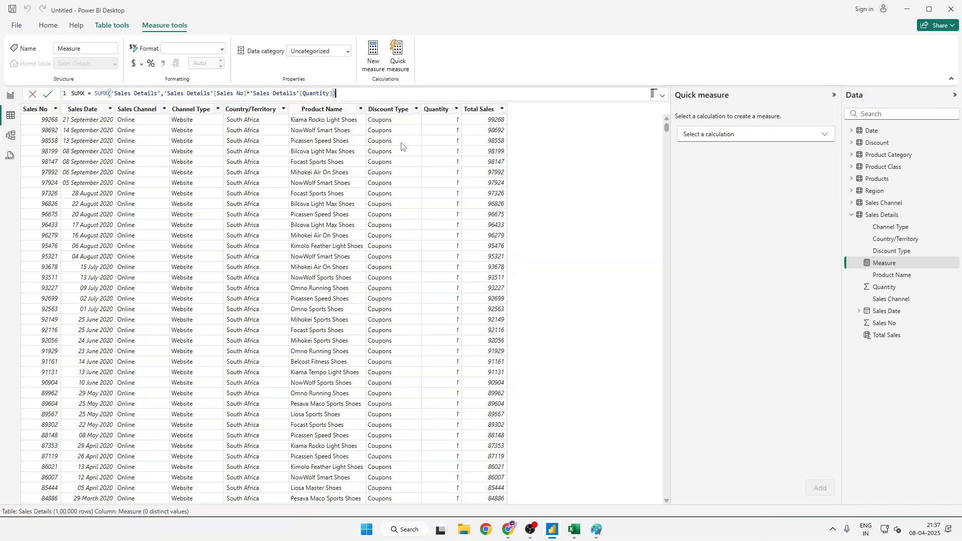
{"action": "key", "text": "Return"}
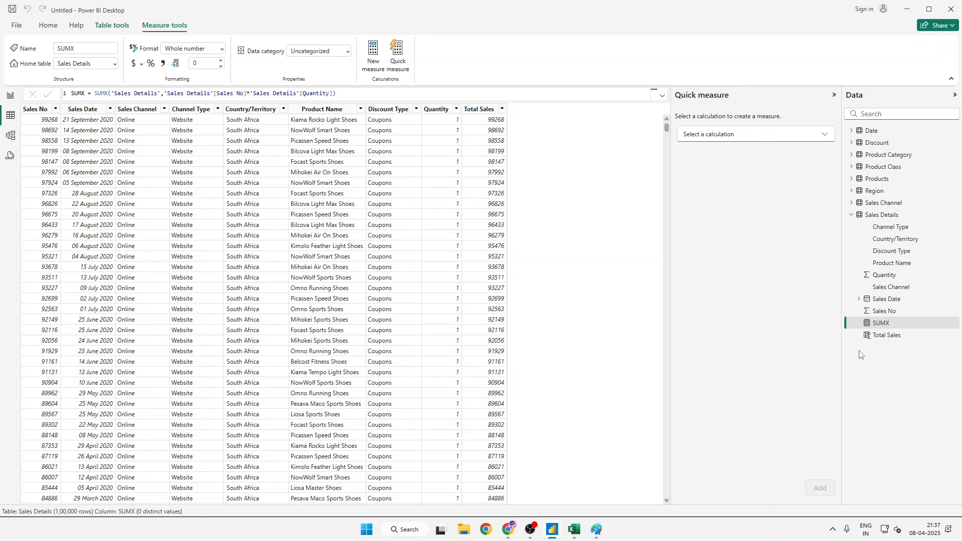
{"action": "left_click", "coordinate": [596, 527]}
{"action": "key", "text": "ctrl+v"}
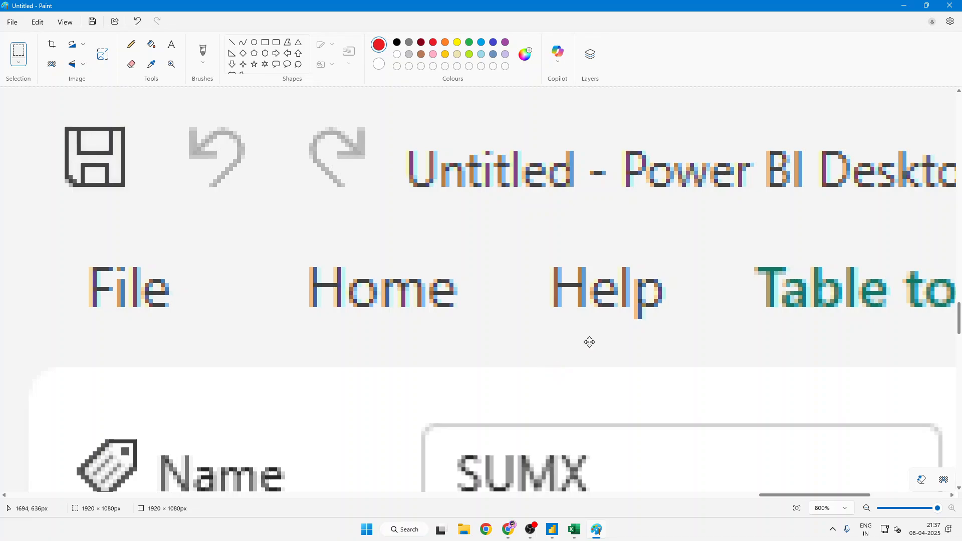
{"action": "scroll", "coordinate": [589, 342], "scroll_direction": "down", "scroll_amount": 5}
{"action": "scroll", "coordinate": [616, 389], "scroll_direction": "down", "scroll_amount": 2}
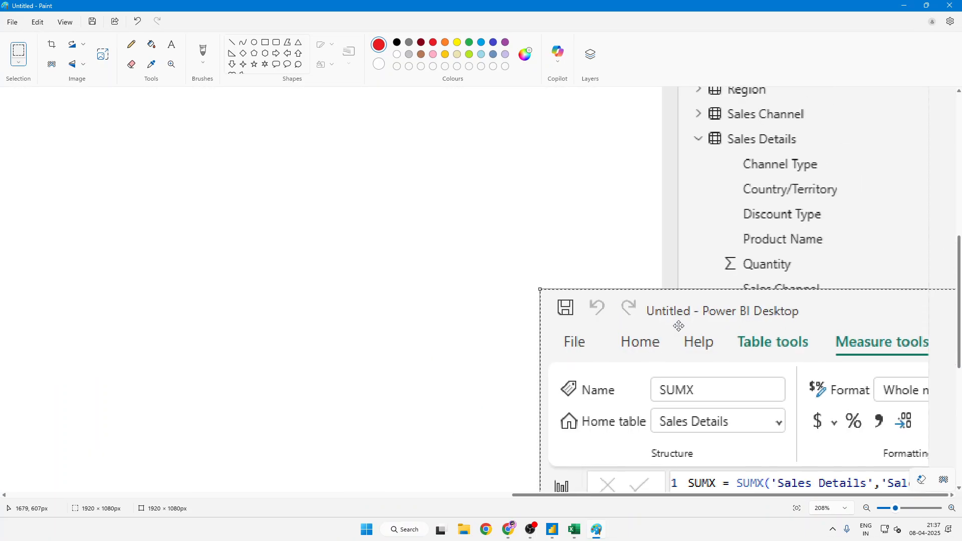
{"action": "left_click_drag", "start_coordinate": [554, 290], "coordinate": [1, 1]}
{"action": "mouse_move", "coordinate": [902, 434]}
{"action": "left_mouse_down"}
{"action": "mouse_move", "coordinate": [528, 283]}
{"action": "mouse_move", "coordinate": [407, 252]}
{"action": "mouse_move", "coordinate": [0, 1]}
{"action": "left_mouse_up"}
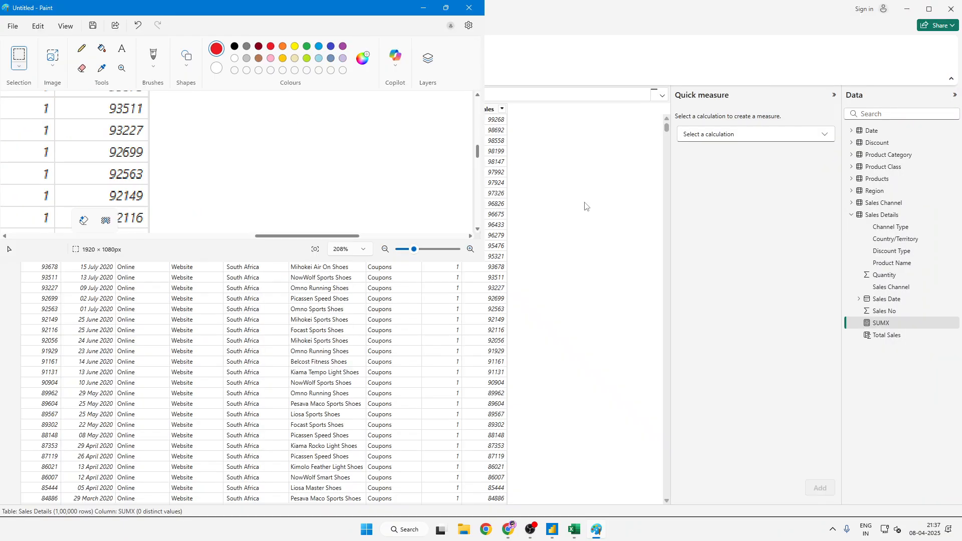
{"action": "left_click", "coordinate": [447, 7]}
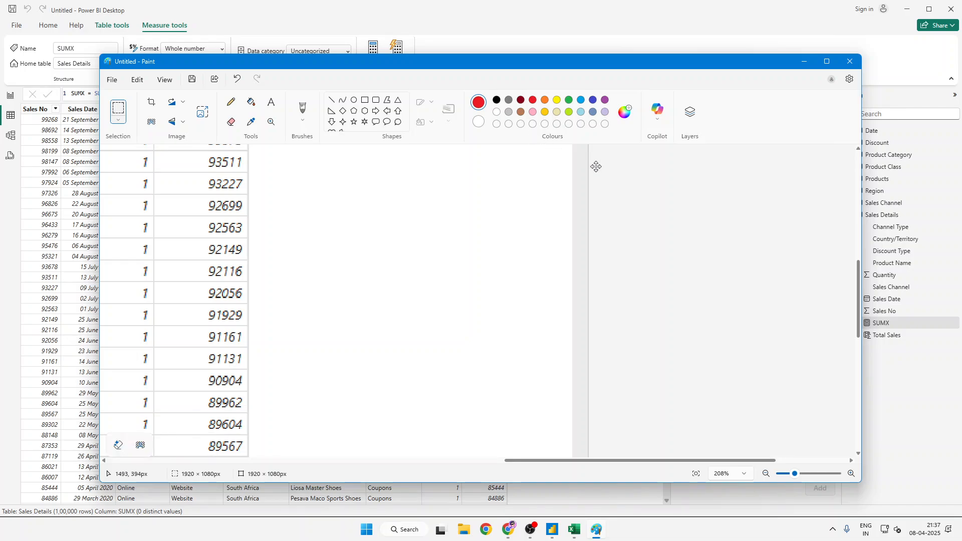
{"action": "key", "text": "Delete"}
- In Paint, paste the Power BI Desktop screenshot and move it so its Data pane field list lies on the canvas
{"action": "left_click", "coordinate": [253, 201]}
{"action": "key", "text": "ctrl+v"}
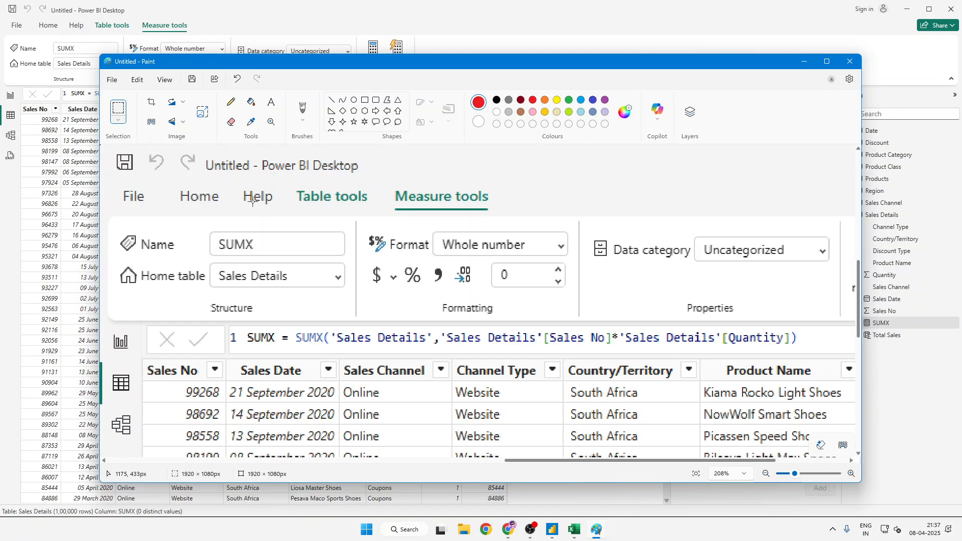
{"action": "left_click", "coordinate": [827, 61]}
{"action": "left_click_drag", "start_coordinate": [527, 208], "coordinate": [801, 295]}
{"action": "scroll", "coordinate": [802, 295], "scroll_direction": "down", "scroll_amount": 5}
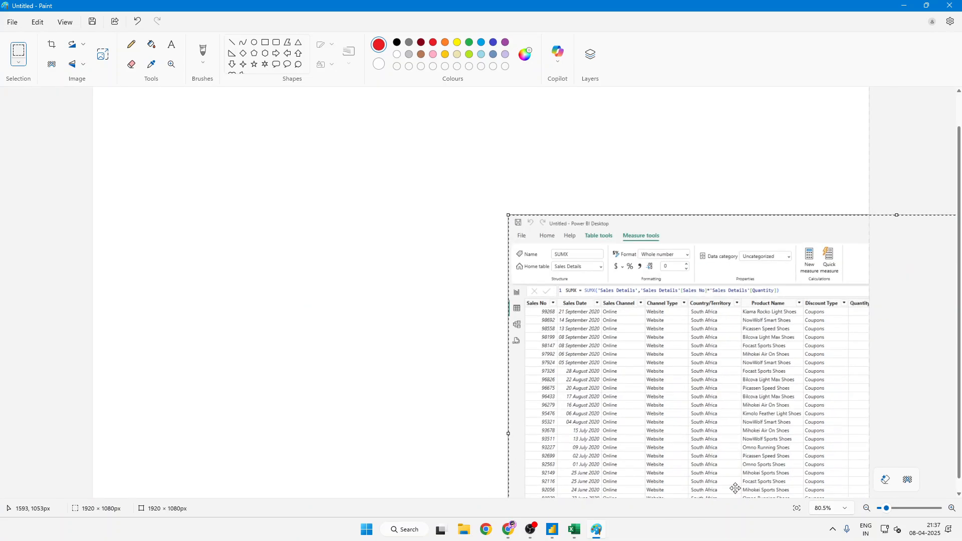
{"action": "mouse_move", "coordinate": [693, 438]}
{"action": "left_mouse_down"}
{"action": "mouse_move", "coordinate": [86, 88]}
{"action": "mouse_move", "coordinate": [5, 94]}
{"action": "mouse_move", "coordinate": [264, 167]}
{"action": "mouse_move", "coordinate": [599, 171]}
{"action": "left_mouse_up"}
- Circle the calculator icon beside the SUMX measure in the pasted screenshot with a red brush
{"action": "scroll", "coordinate": [599, 171], "scroll_direction": "up", "scroll_amount": 6}
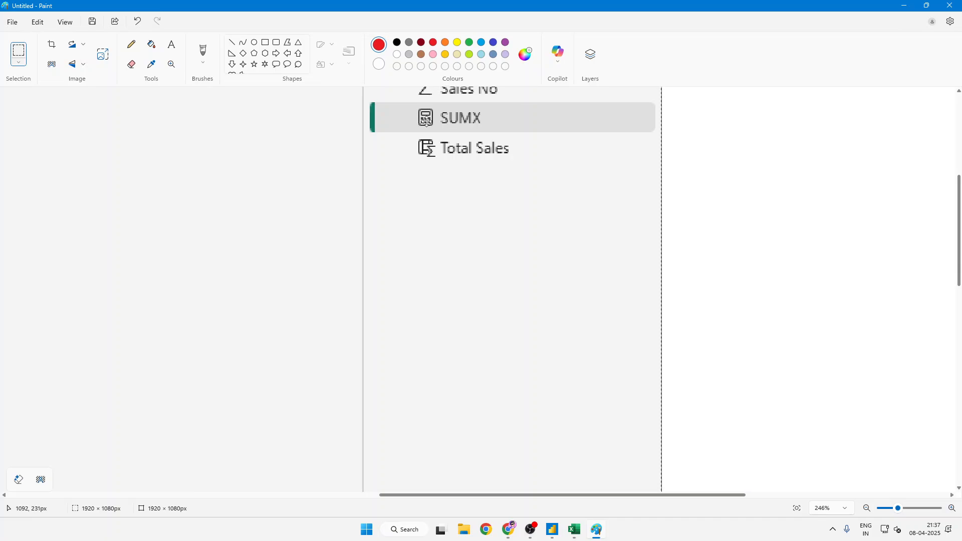
{"action": "scroll", "coordinate": [428, 131], "scroll_direction": "up", "scroll_amount": 7}
{"action": "scroll", "coordinate": [431, 140], "scroll_direction": "up", "scroll_amount": 2}
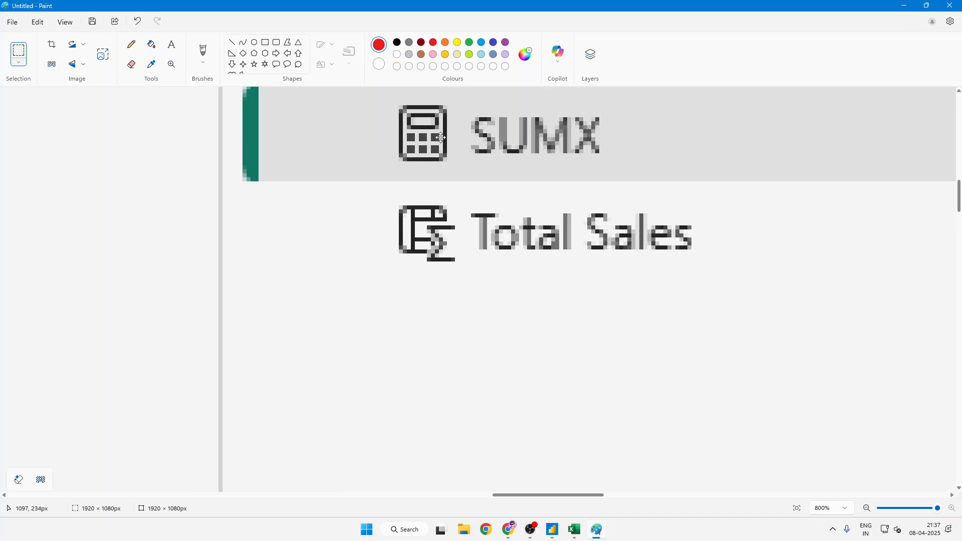
{"action": "left_click", "coordinate": [203, 50]}
{"action": "mouse_move", "coordinate": [456, 142]}
{"action": "left_mouse_down"}
{"action": "mouse_move", "coordinate": [416, 129]}
{"action": "mouse_move", "coordinate": [372, 189]}
{"action": "mouse_move", "coordinate": [453, 231]}
{"action": "mouse_move", "coordinate": [457, 149]}
{"action": "left_mouse_up"}
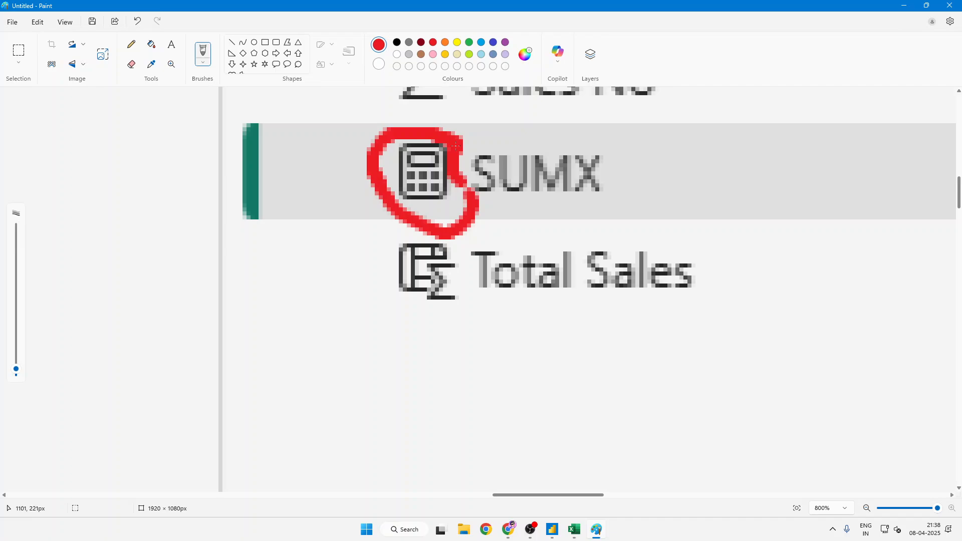
{"action": "left_click", "coordinate": [422, 319]}
- Return to Power BI Desktop, collapse the Quick measure pane and open the report view
{"action": "left_click", "coordinate": [552, 529]}
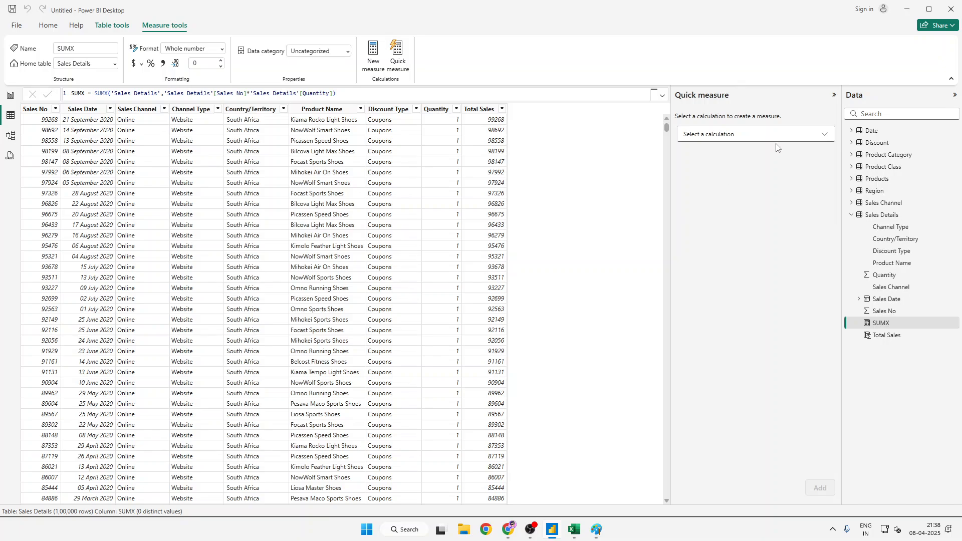
{"action": "left_click", "coordinate": [833, 95]}
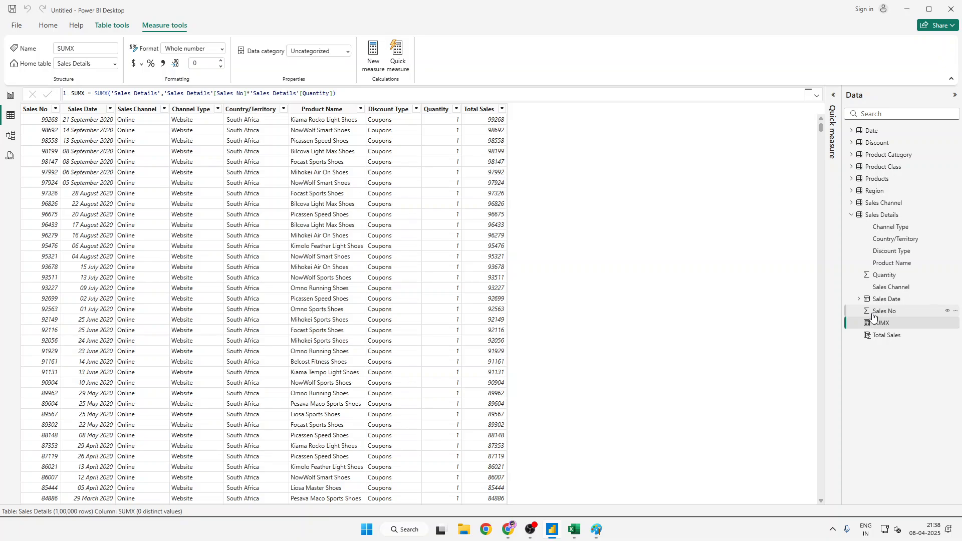
{"action": "left_click", "coordinate": [6, 95]}
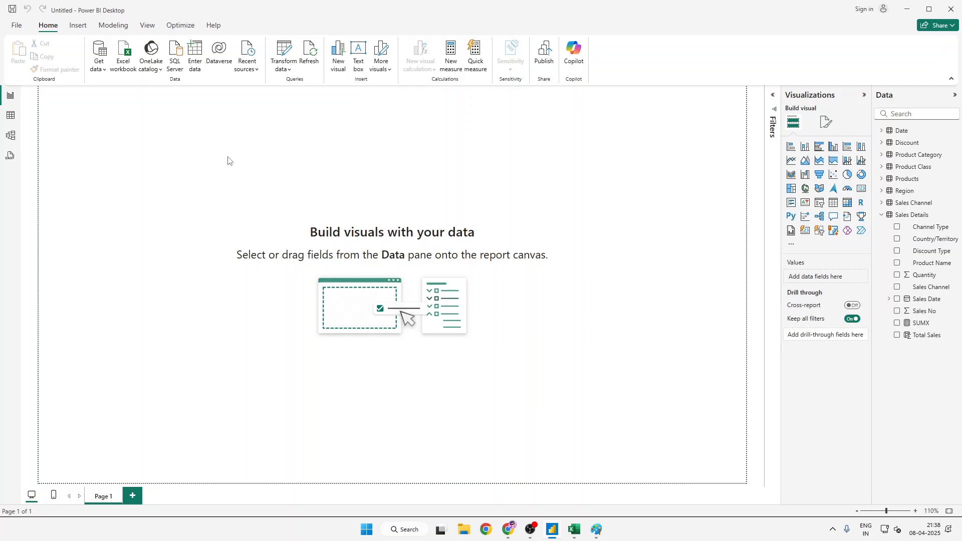
- Add a card visual to Page 1 showing the SUMX measure from Sales Details
{"action": "left_click", "coordinate": [860, 190]}
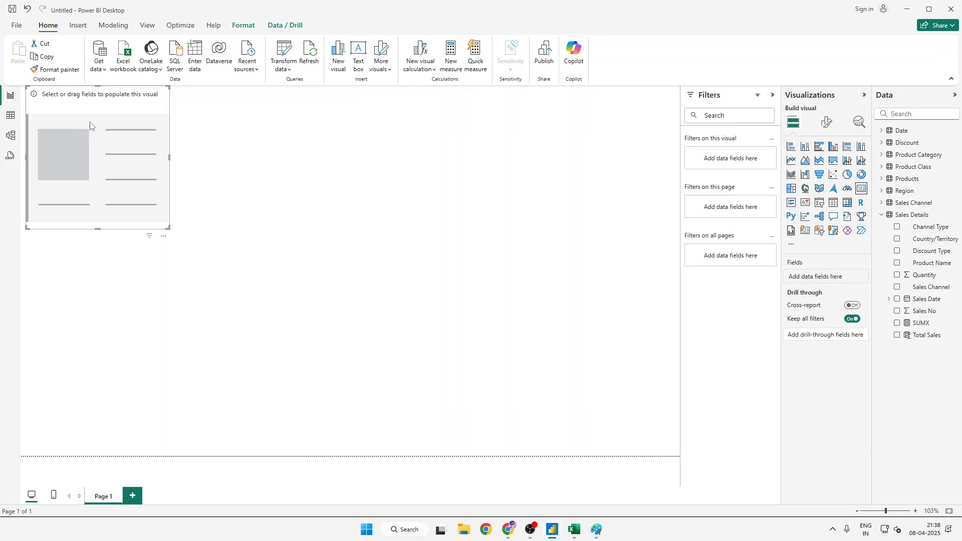
{"action": "left_click", "coordinate": [897, 323]}
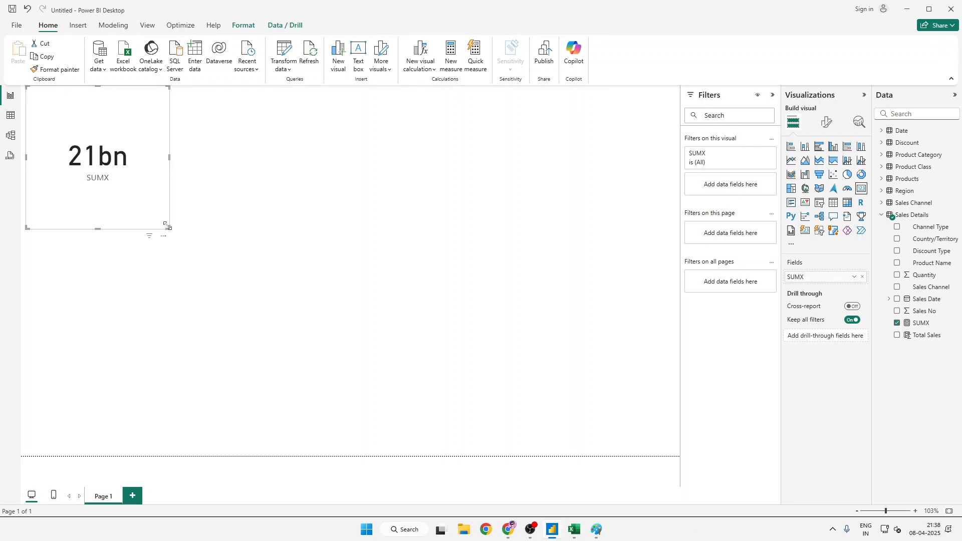
{"action": "left_click", "coordinate": [176, 225]}
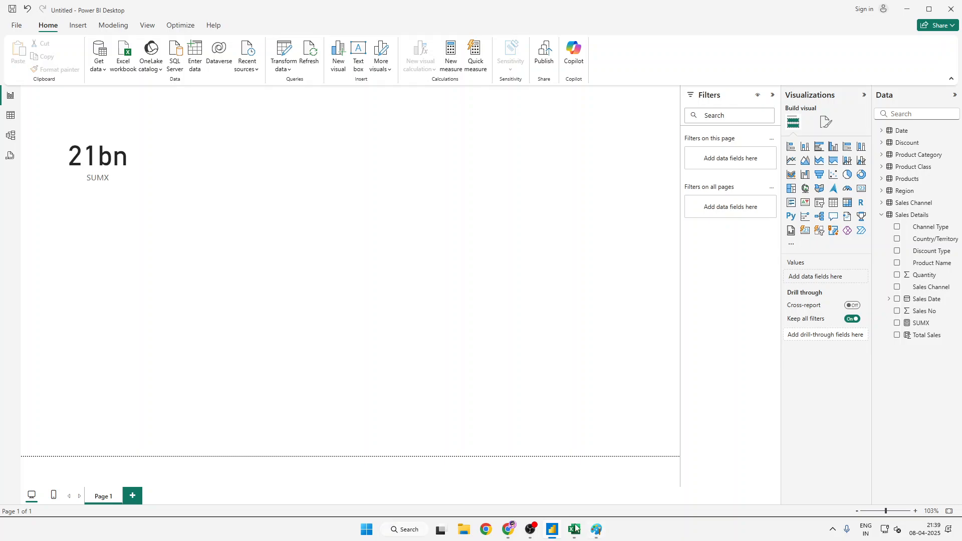
- Switch to the Excel workbook and check the Total Sales Amount total in cell I100002 of Sales Details
{"action": "mouse_move", "coordinate": [574, 527]}
{"action": "left_click", "coordinate": [547, 485]}
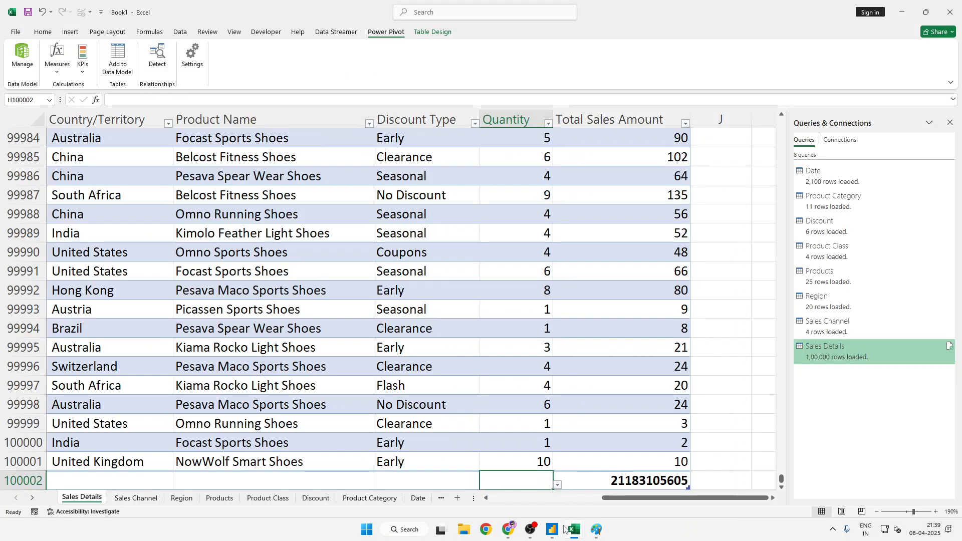
{"action": "left_click", "coordinate": [588, 384]}
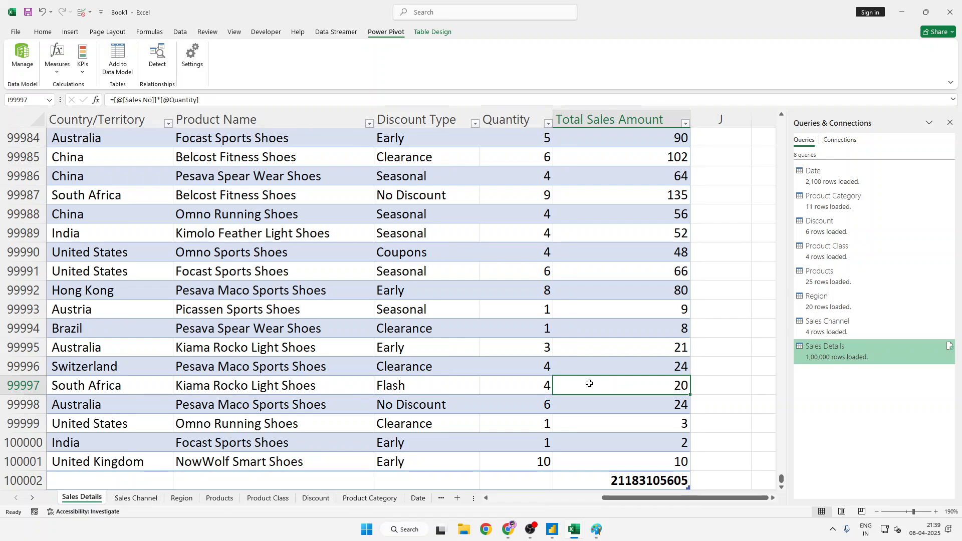
{"action": "scroll", "coordinate": [589, 384], "scroll_direction": "down", "scroll_amount": 1}
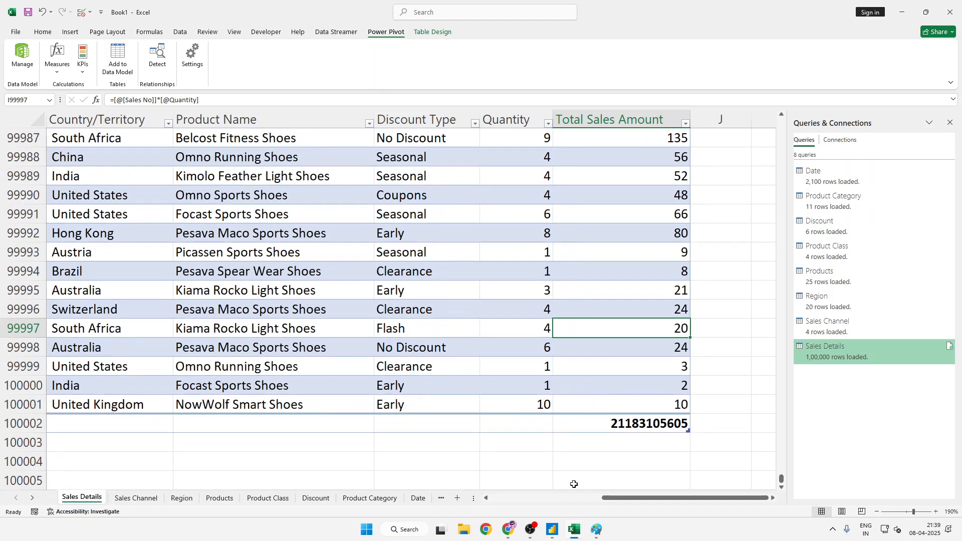
{"action": "left_click", "coordinate": [614, 425]}
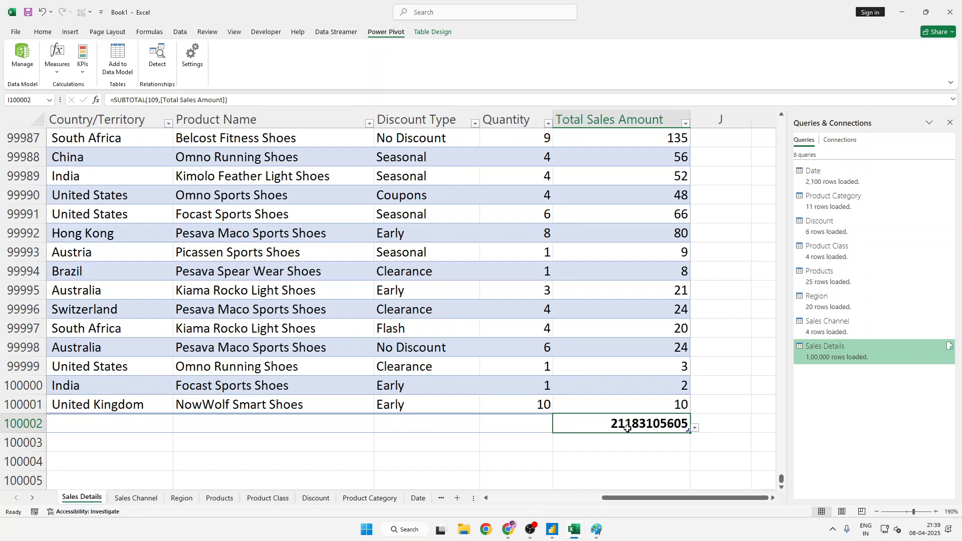
- Back in Power BI Desktop, delete the SUMX card and rebuild it as a new card visual with the SUMX measure
{"action": "left_click", "coordinate": [552, 528]}
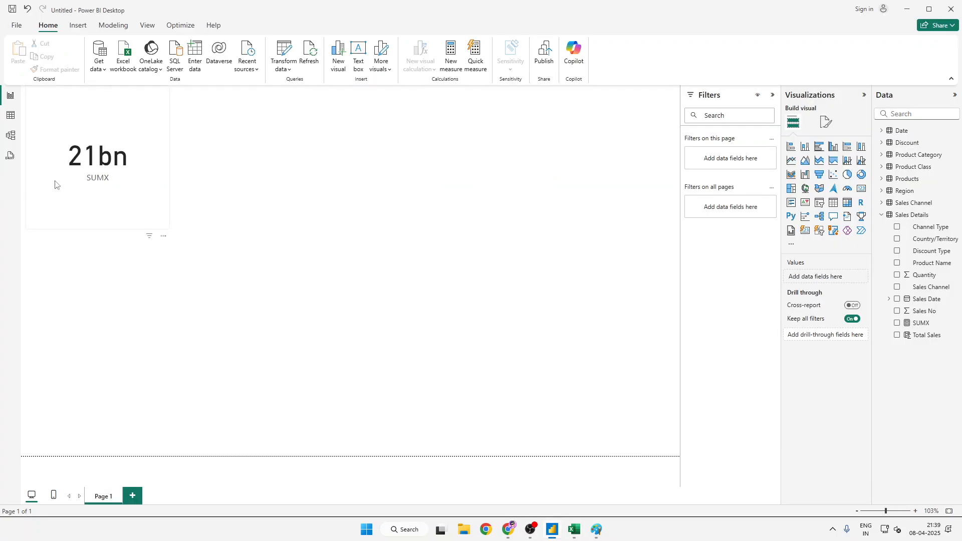
{"action": "left_click", "coordinate": [114, 208]}
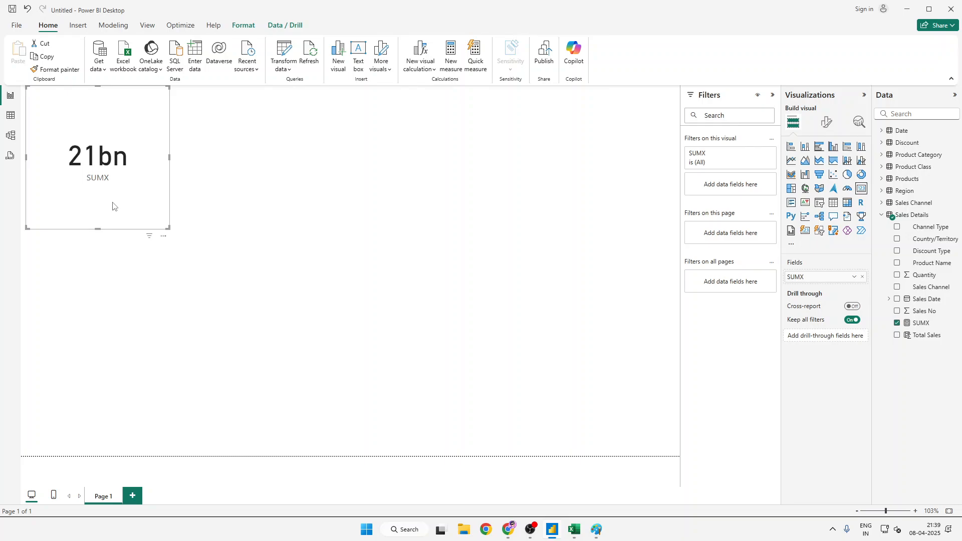
{"action": "key", "text": "Delete"}
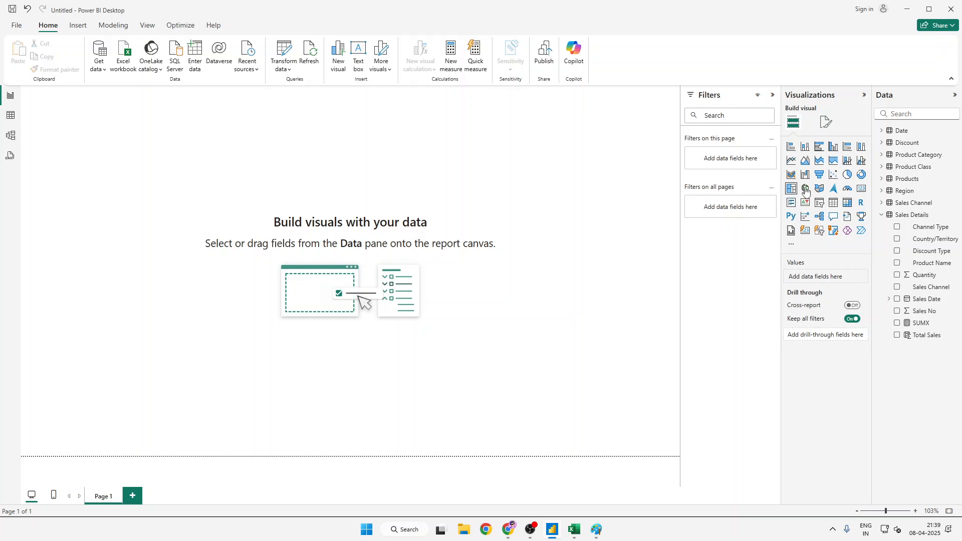
{"action": "left_click", "coordinate": [861, 189]}
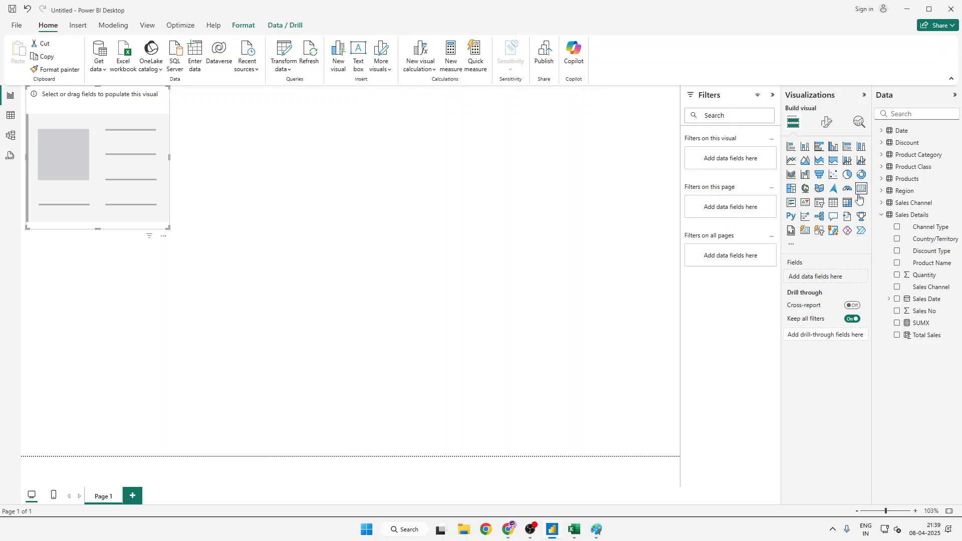
{"action": "left_click", "coordinate": [898, 323]}
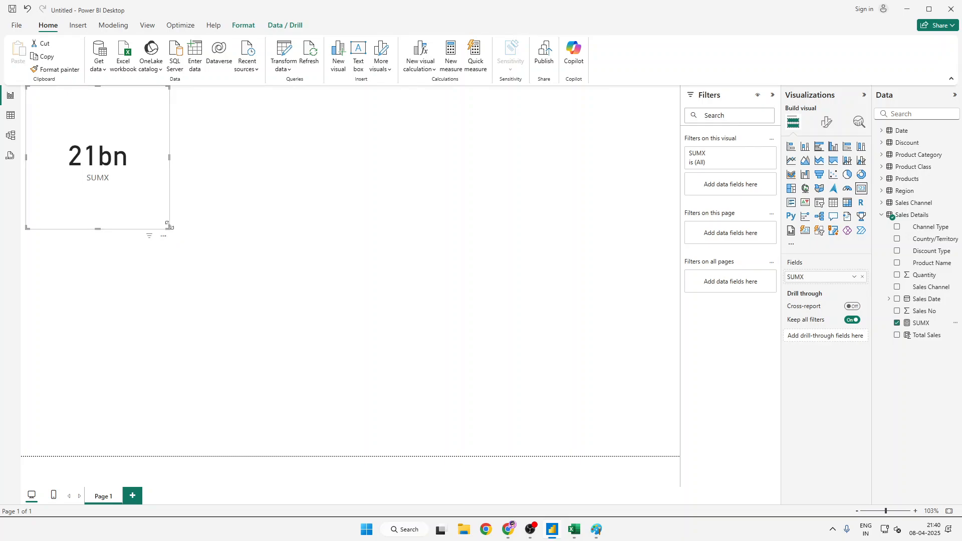
{"action": "left_click", "coordinate": [211, 209]}
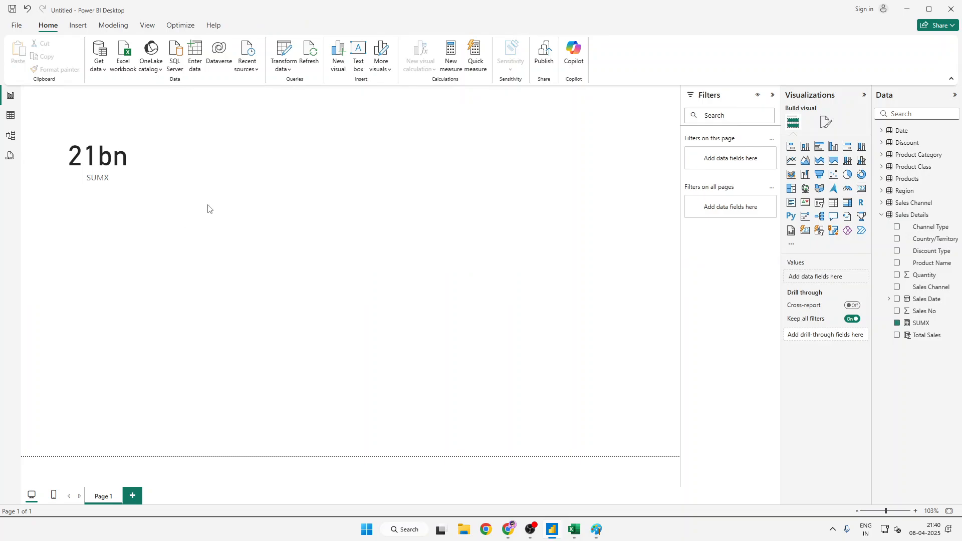
{"action": "left_click", "coordinate": [150, 212]}
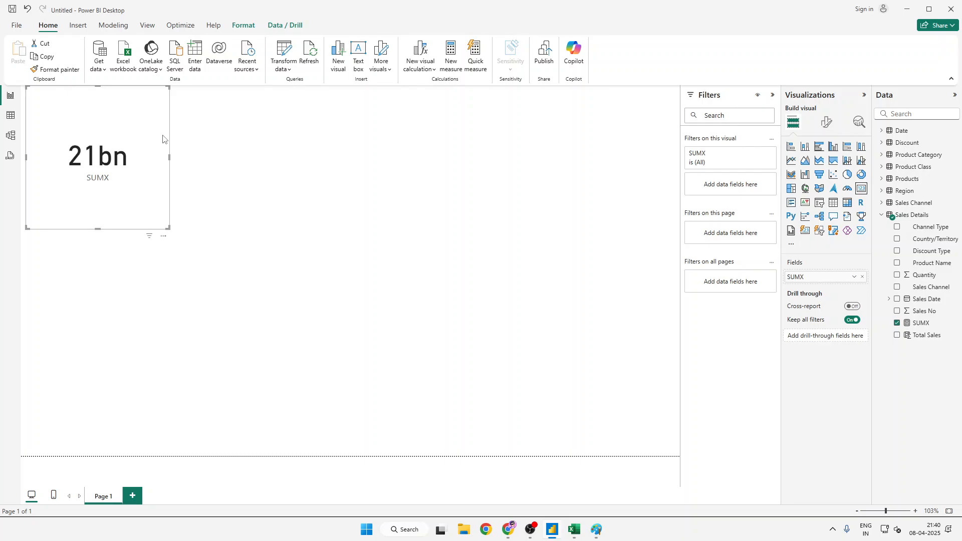
- Show the Products table in the table view and start a new measure there named uNIQUE pRODUCT
{"action": "left_click", "coordinate": [11, 116]}
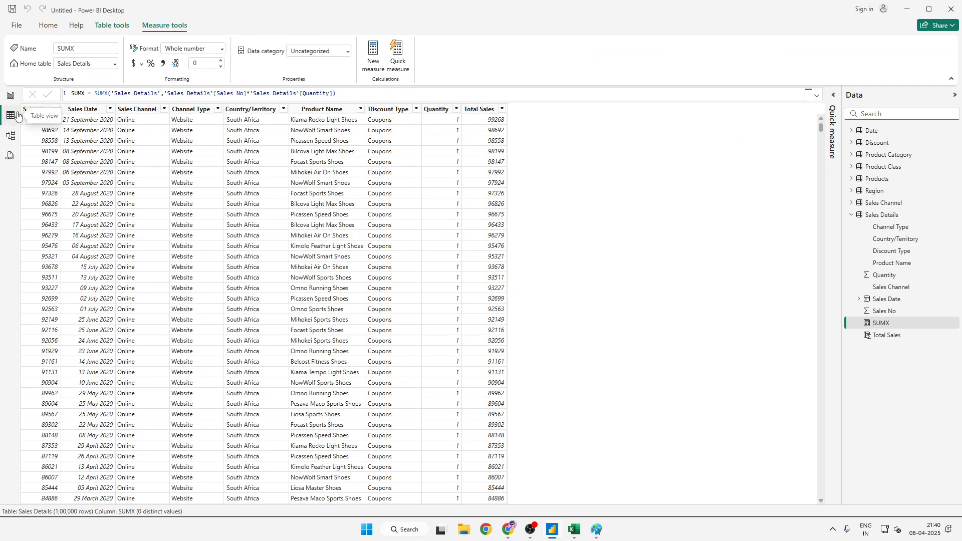
{"action": "left_click", "coordinate": [900, 180]}
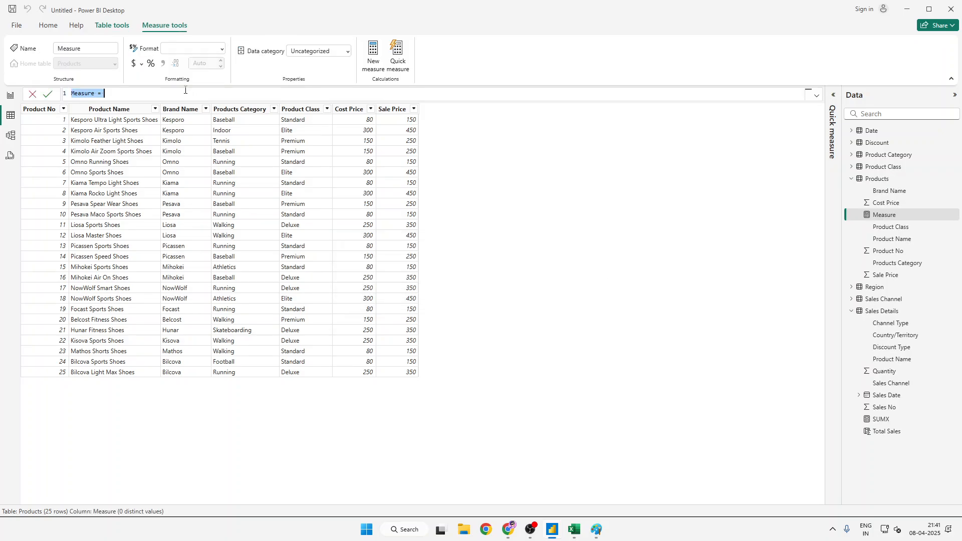
{"action": "type", "text": "uNIQUE pRODUCT = li"}
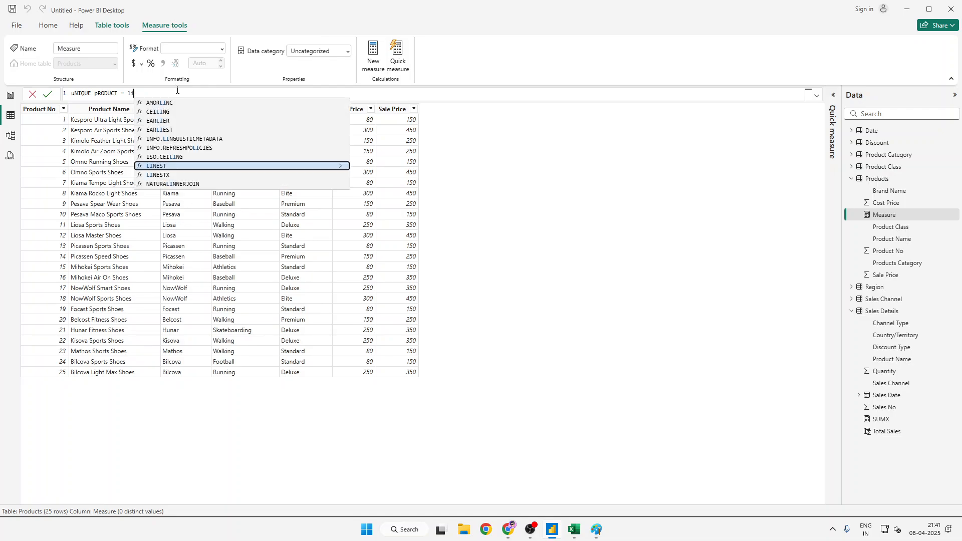
{"action": "key", "text": "BackSpace"}
{"action": "key", "text": "BackSpace"}
{"action": "type", "text": "uni"}
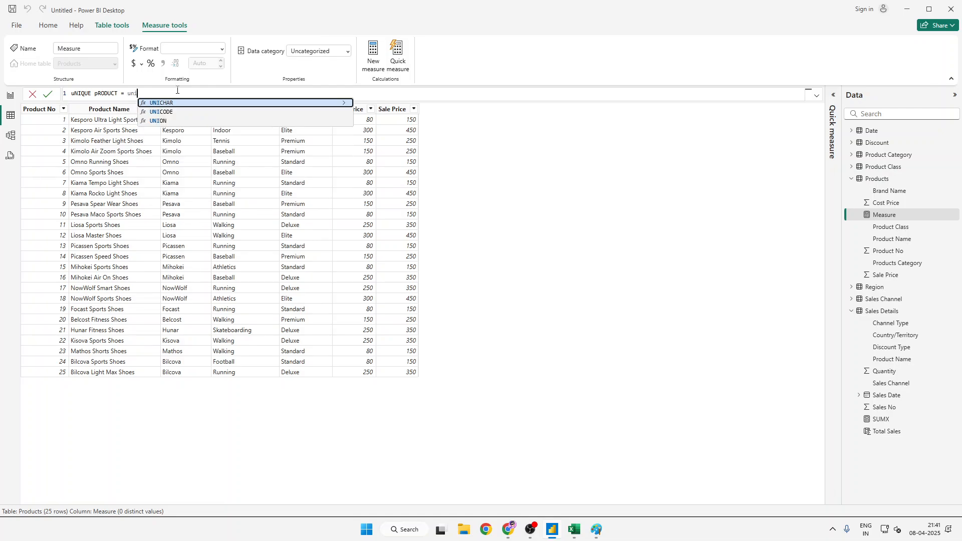
{"action": "key", "text": "BackSpace"}
{"action": "key", "text": "BackSpace"}
{"action": "key", "text": "BackSpace"}
{"action": "type", "text": "L"}
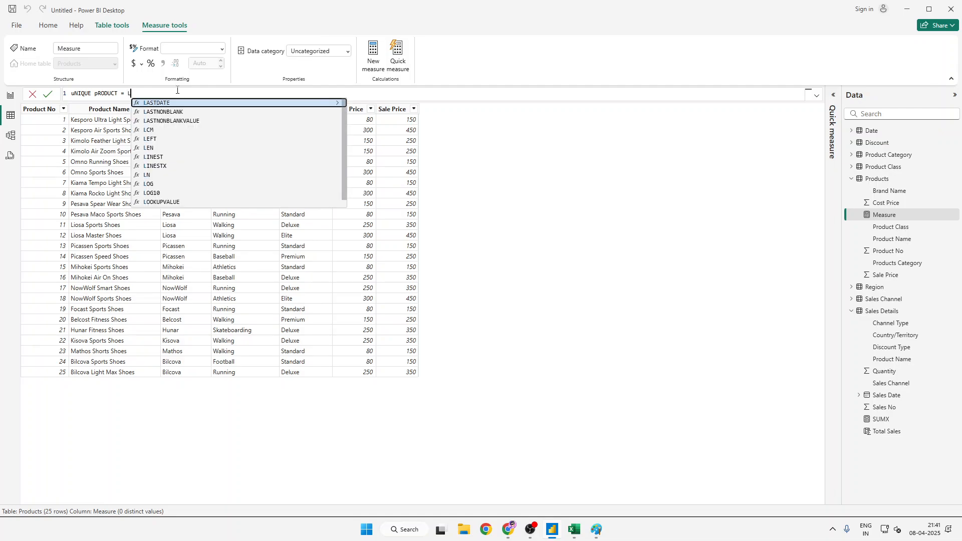
{"action": "type", "text": "IST"}
{"action": "key", "text": "BackSpace"}
{"action": "key", "text": "BackSpace"}
{"action": "key", "text": "BackSpace"}
{"action": "key", "text": "BackSpace"}
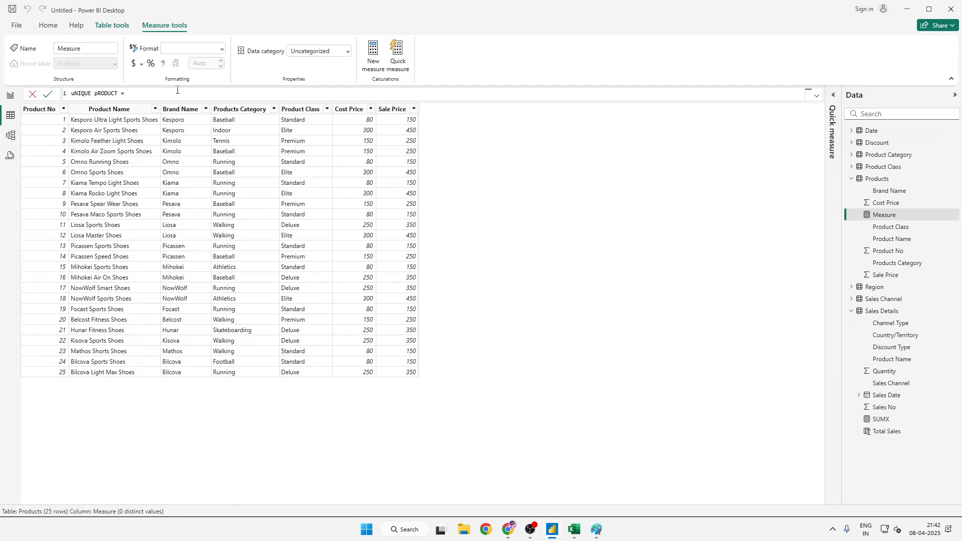
- Replace the new Products measure's name with unique product in lowercase, followed by an equals sign
{"action": "key", "text": "BackSpace"}
{"action": "key", "text": "BackSpace"}
{"action": "key", "text": "BackSpace"}
{"action": "key", "text": "BackSpace"}
{"action": "key", "text": "BackSpace"}
{"action": "key", "text": "BackSpace"}
{"action": "key", "text": "BackSpace"}
{"action": "key", "text": "BackSpace"}
{"action": "key", "text": "BackSpace"}
{"action": "key", "text": "BackSpace"}
{"action": "key", "text": "BackSpace"}
{"action": "key", "text": "BackSpace"}
{"action": "key", "text": "BackSpace"}
{"action": "key", "text": "BackSpace"}
{"action": "key", "text": "BackSpace"}
{"action": "key", "text": "BackSpace"}
{"action": "type", "text": "unique"}
{"action": "type", "text": " product "}
{"action": "type", "text": "= c"}
{"action": "key", "text": "BackSpace"}
{"action": "type", "text": "un"}
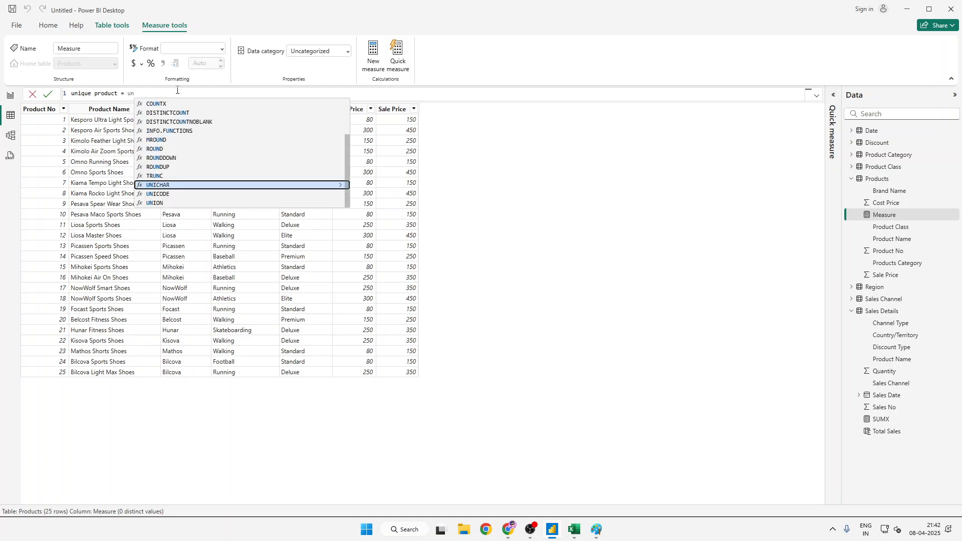
{"action": "key", "text": "Down"}
{"action": "key", "text": "Down"}
{"action": "key", "text": "Down"}
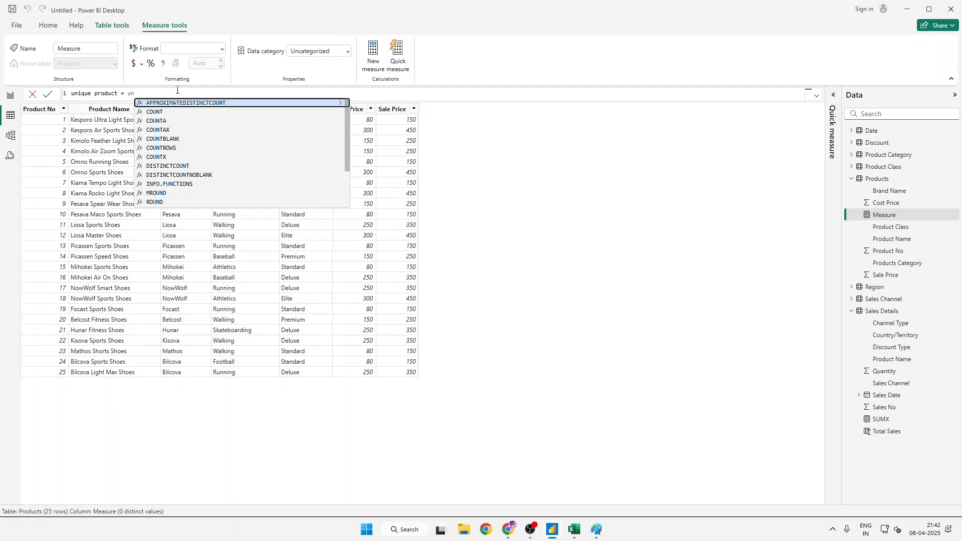
- Start the unique product measure's expression with the DISTINCTCOUNT function
{"action": "key", "text": "BackSpace"}
{"action": "key", "text": "BackSpace"}
{"action": "type", "text": "disc"}
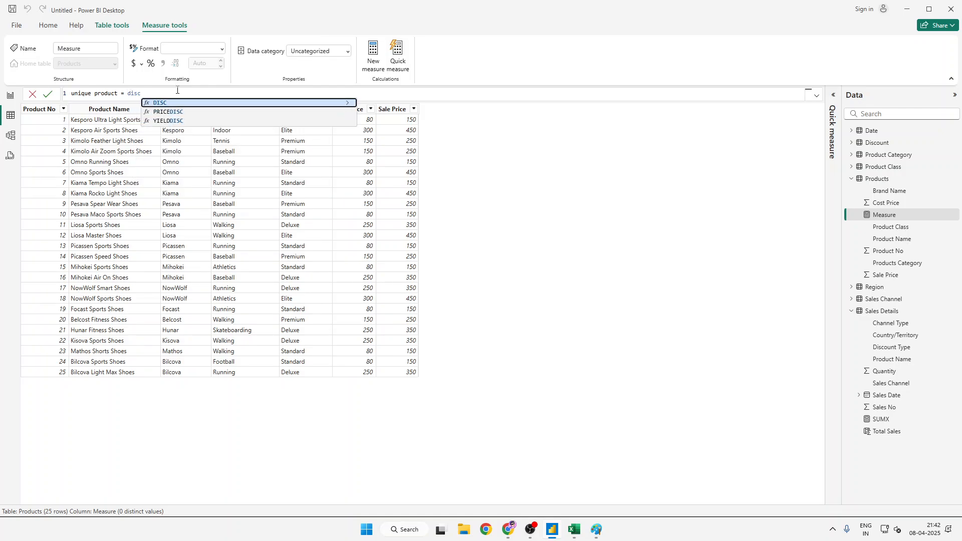
{"action": "key", "text": "BackSpace"}
{"action": "key", "text": "Down"}
{"action": "key", "text": "Down"}
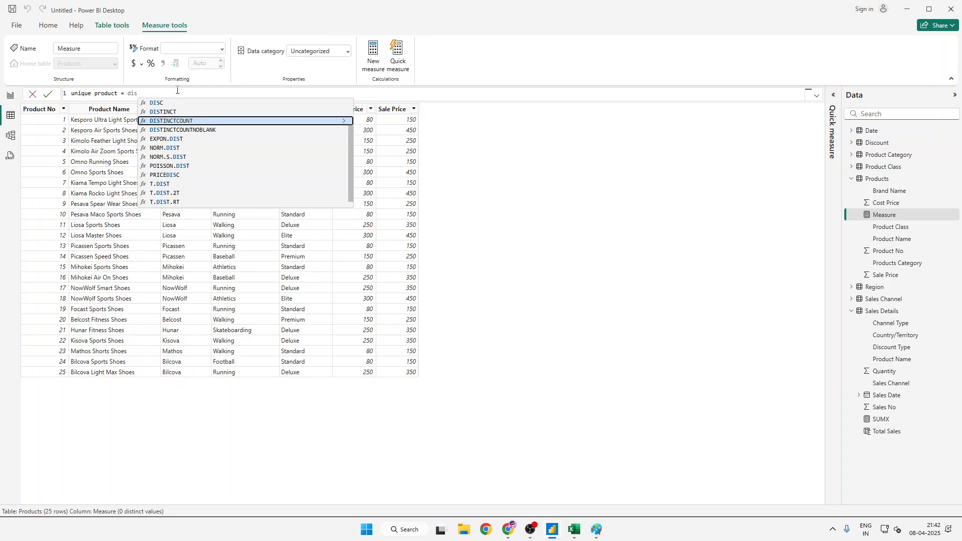
{"action": "key", "text": "Tab"}
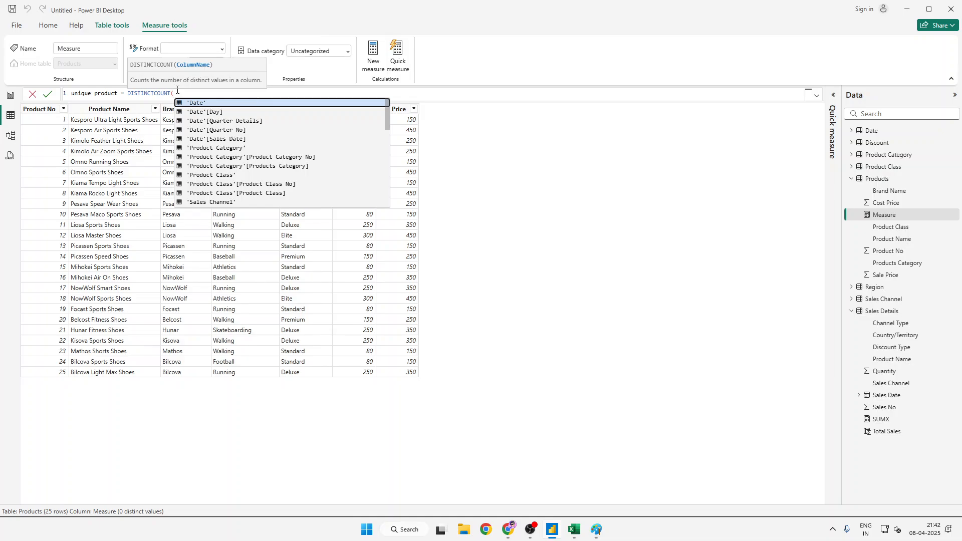
- Complete the DISTINCTCOUNT expression with the Products[Product Name] column, close the bracket and commit the measure
{"action": "type", "text": "prod"}
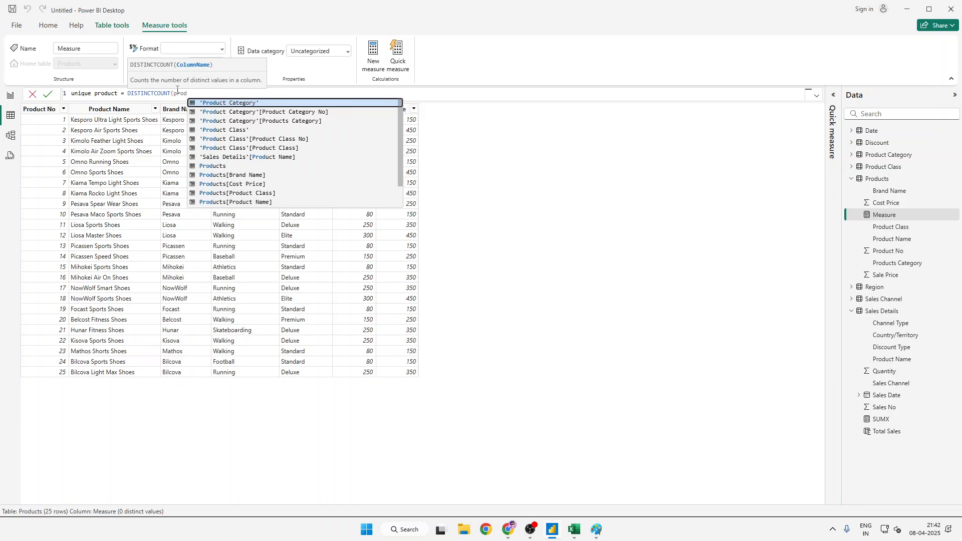
{"action": "key", "text": "Down"}
{"action": "key", "text": "Down"}
{"action": "key", "text": "Down"}
{"action": "key", "text": "Down"}
{"action": "key", "text": "Down"}
{"action": "key", "text": "Down"}
{"action": "key", "text": "Down"}
{"action": "key", "text": "Down"}
{"action": "key", "text": "Down"}
{"action": "key", "text": "Down"}
{"action": "key", "text": "Down"}
{"action": "key", "text": "Tab"}
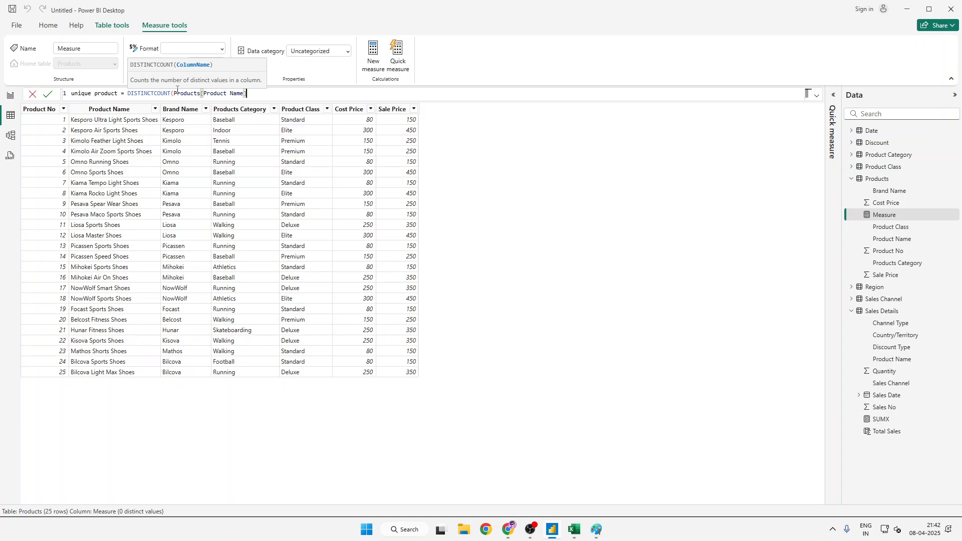
{"action": "type", "text": ")"}
{"action": "key", "text": "Return"}
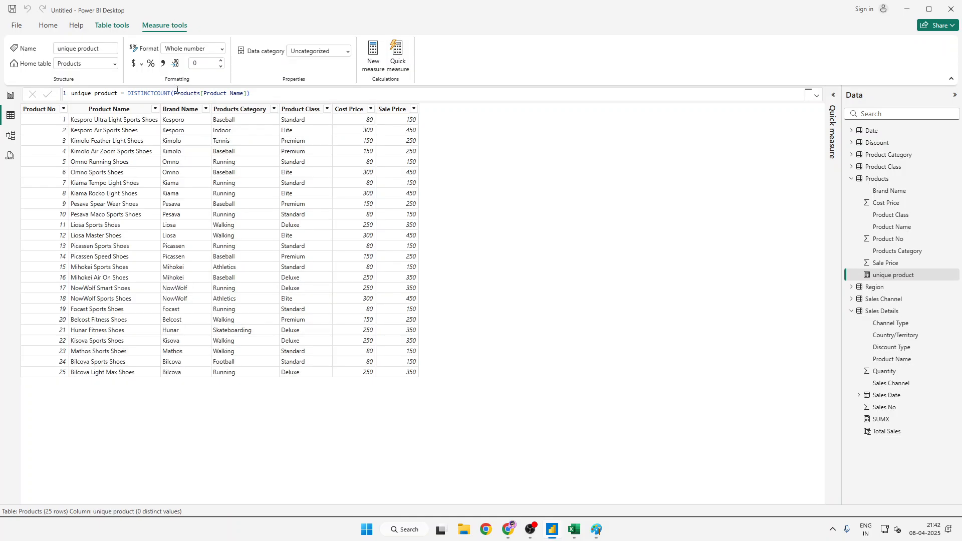
- Add the unique product measure to an empty area of the report page and show it as a card visual
{"action": "left_click", "coordinate": [11, 96]}
{"action": "left_click", "coordinate": [512, 249]}
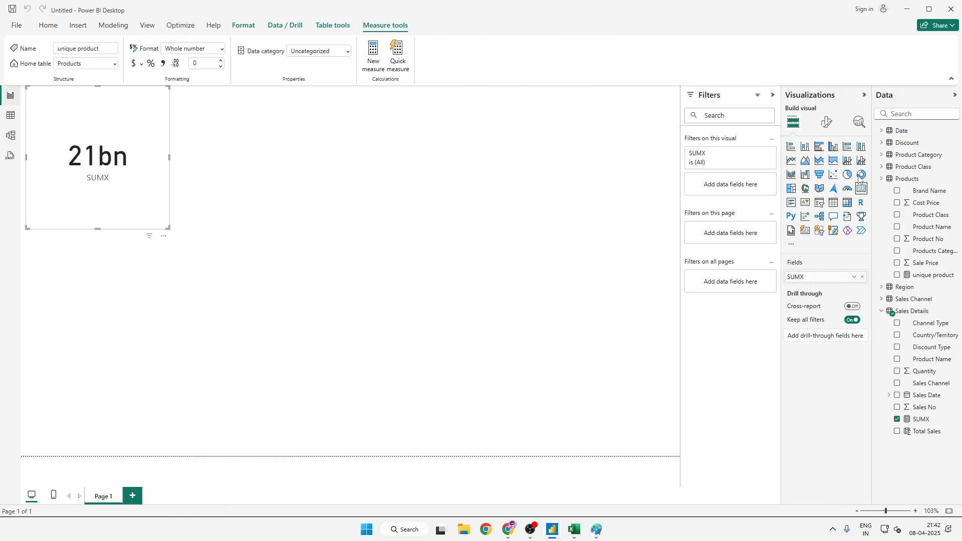
{"action": "left_click", "coordinate": [897, 275]}
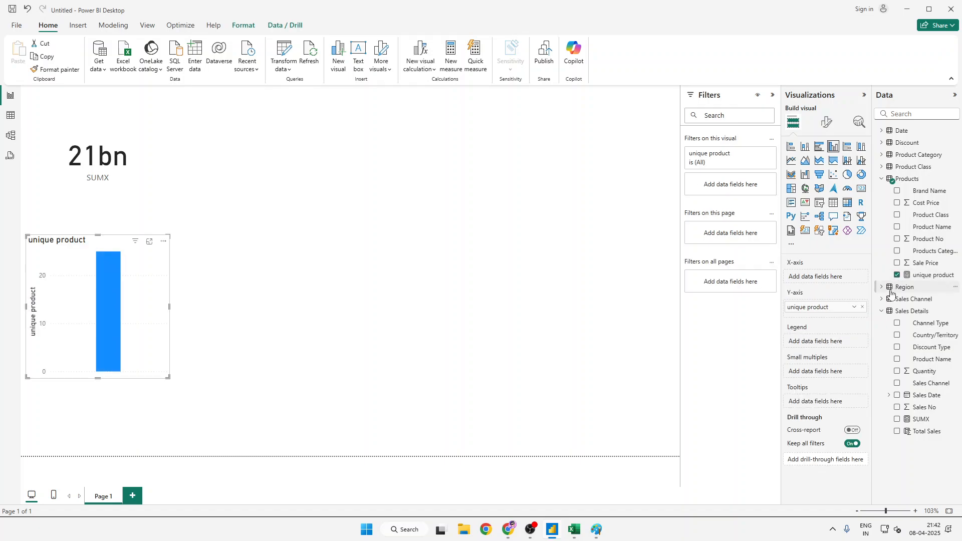
{"action": "left_click", "coordinate": [862, 189]}
{"action": "right_click", "coordinate": [862, 189]}
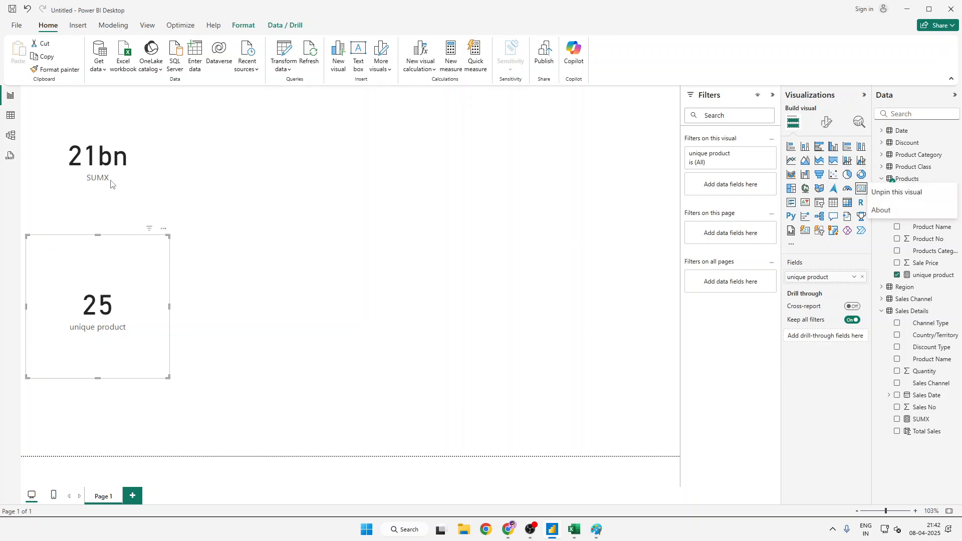
- Reopen the unique product measure in the table view and delete its DISTINCTCOUNT expression after the equals sign
{"action": "left_click", "coordinate": [10, 116]}
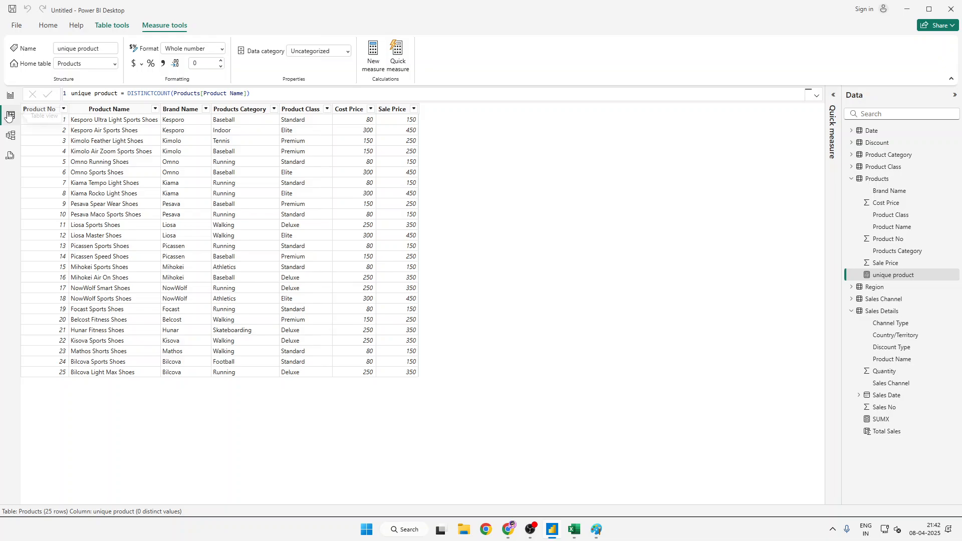
{"action": "left_click", "coordinate": [158, 92]}
{"action": "double_click", "coordinate": [158, 93]}
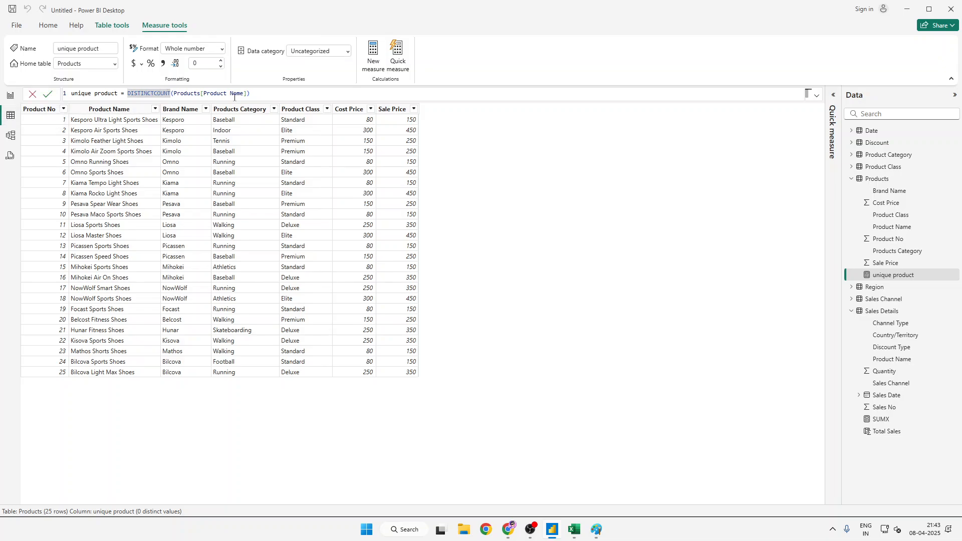
{"action": "left_click_drag", "start_coordinate": [249, 95], "coordinate": [128, 95]}
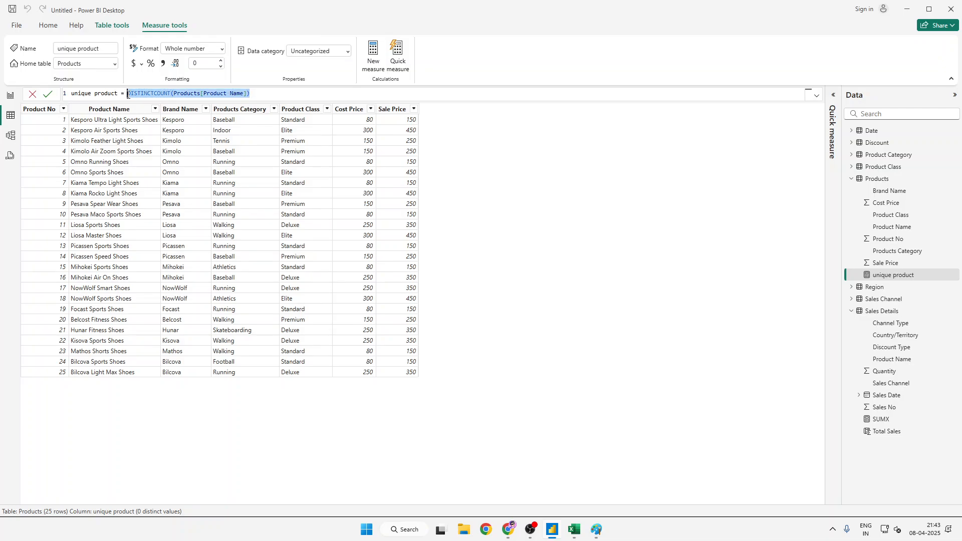
{"action": "key", "text": "BackSpace"}
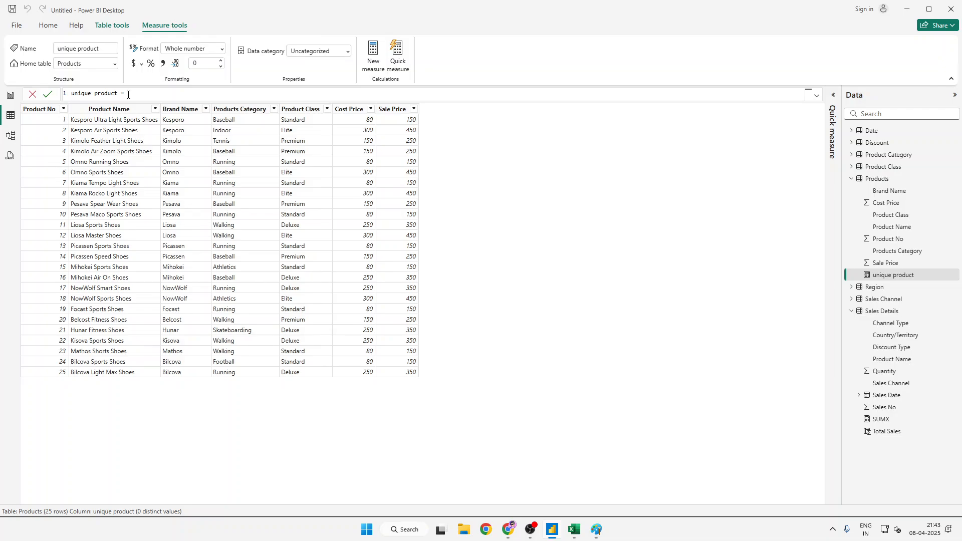
- Enter DISTINCTCOUNT again as the function after the equals sign of the unique product measure
{"action": "type", "text": "di"}
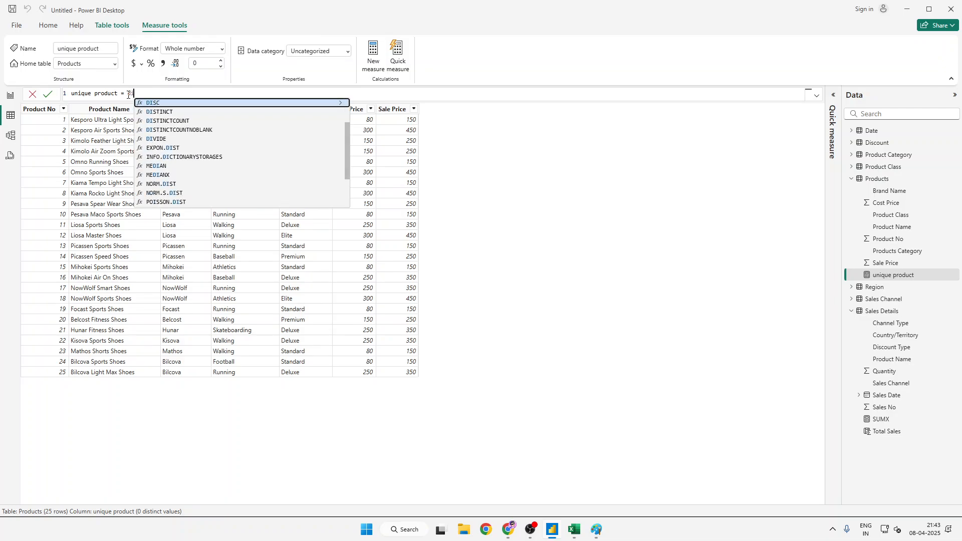
{"action": "type", "text": "s"}
{"action": "key", "text": "Down"}
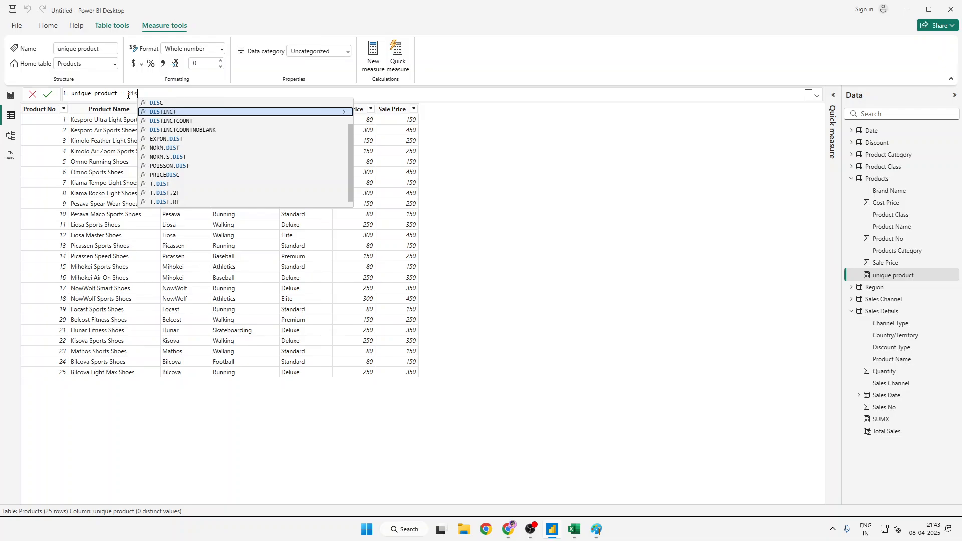
{"action": "key", "text": "Down"}
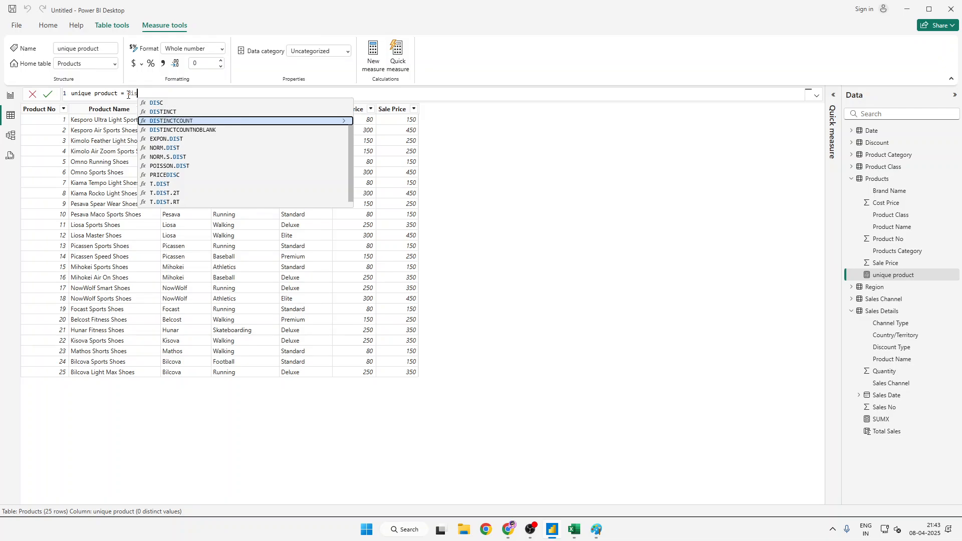
{"action": "key", "text": "Tab"}
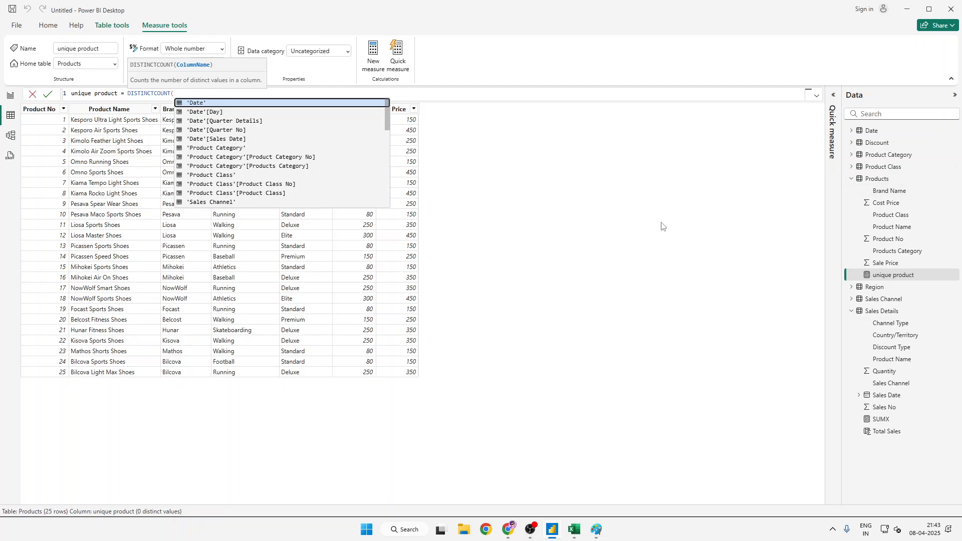
- Supply Products[Product Name] as the column to count, close the bracket and commit the rewritten unique product measure
{"action": "type", "text": "prdo"}
{"action": "key", "text": "BackSpace"}
{"action": "key", "text": "BackSpace"}
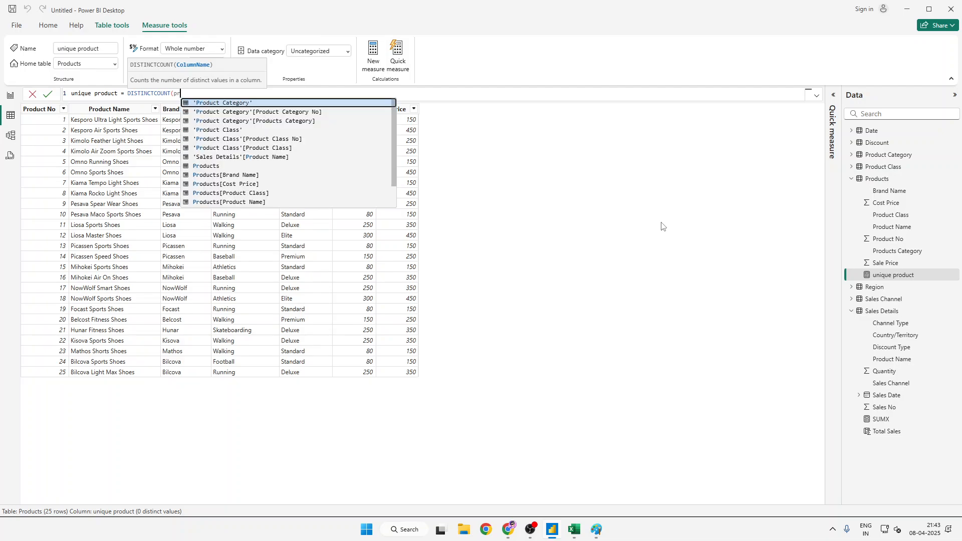
{"action": "type", "text": "odc"}
{"action": "key", "text": "BackSpace"}
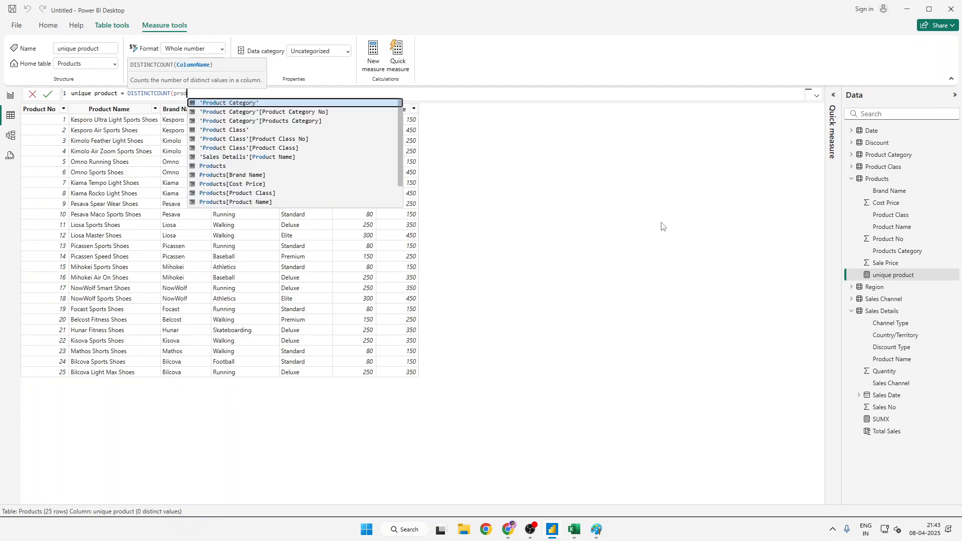
{"action": "type", "text": "ucts"}
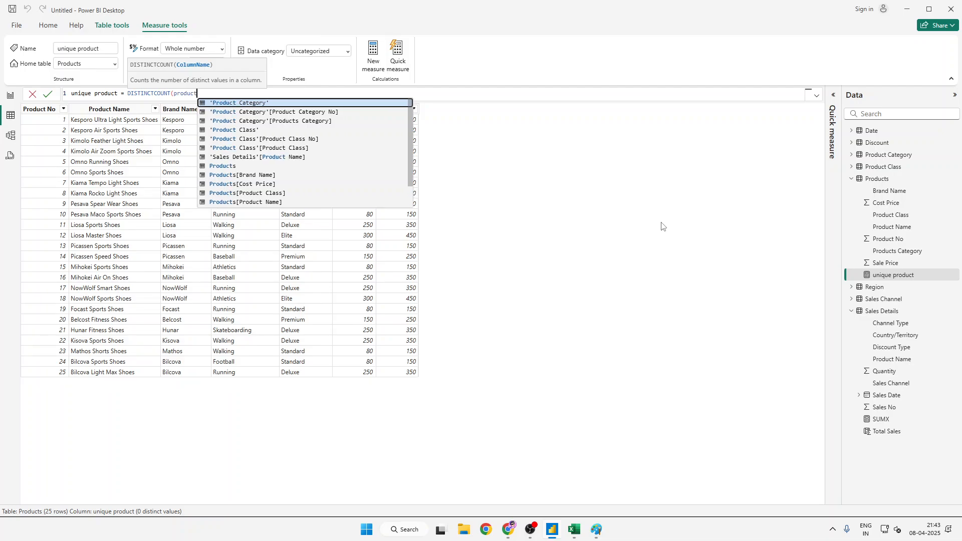
{"action": "key", "text": "Down"}
{"action": "key", "text": "Down"}
{"action": "key", "text": "Down"}
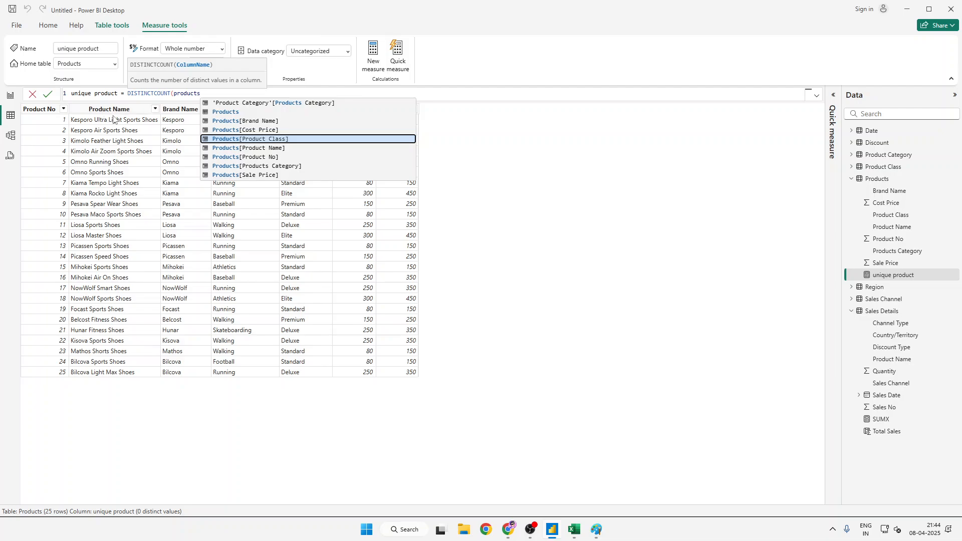
{"action": "key", "text": "Down"}
{"action": "key", "text": "Tab"}
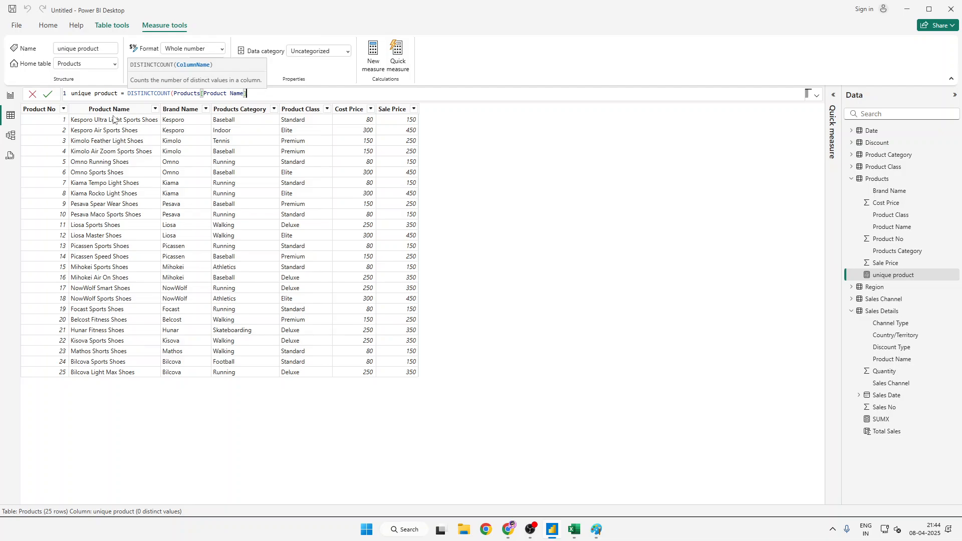
{"action": "type", "text": ")"}
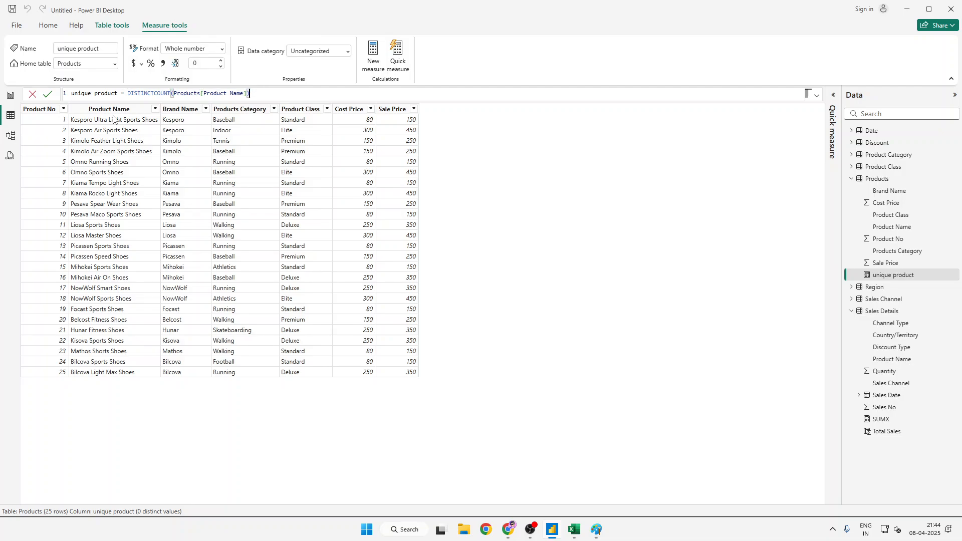
{"action": "key", "text": "Return"}
- On the report page, delete the unique product card and rebuild it as a new card visual with the unique product measure
{"action": "left_click", "coordinate": [10, 95]}
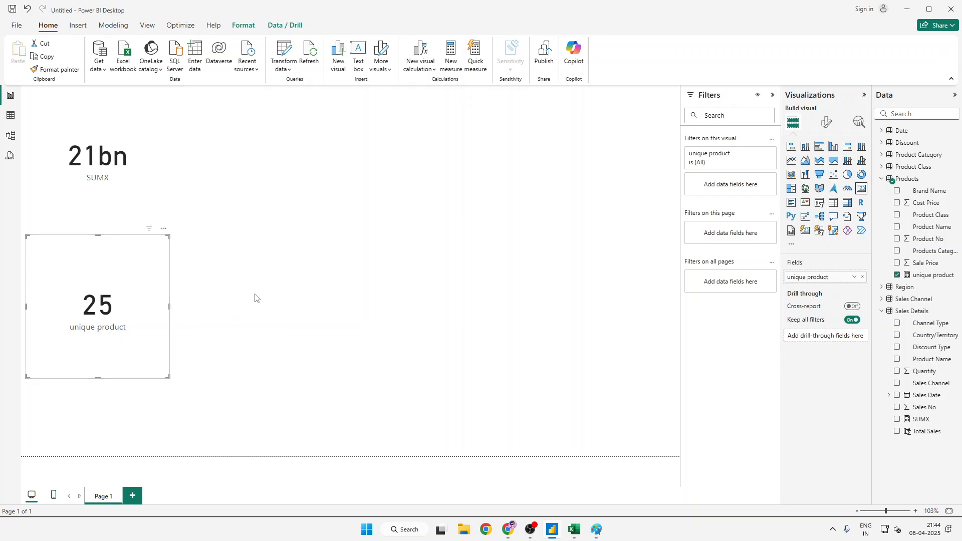
{"action": "left_click", "coordinate": [939, 280]}
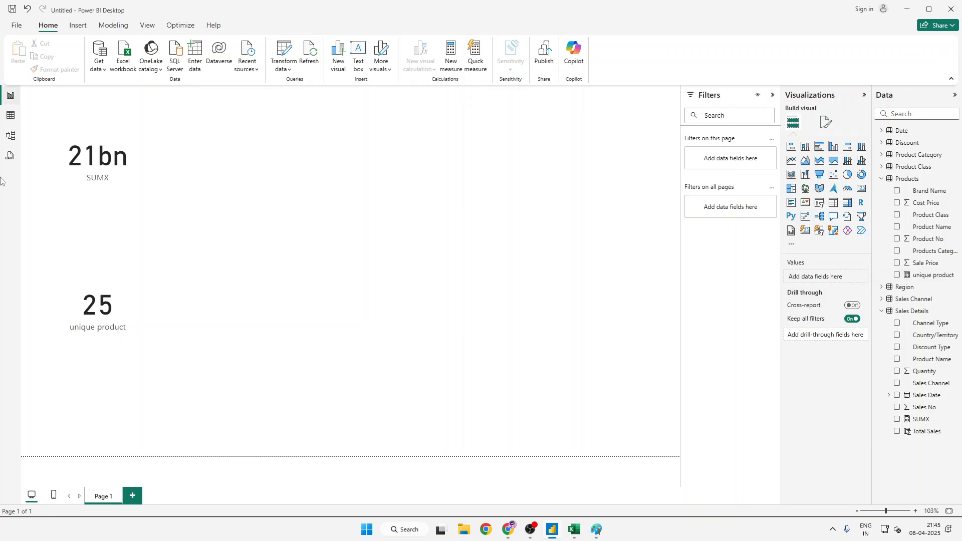
{"action": "right_click", "coordinate": [144, 251]}
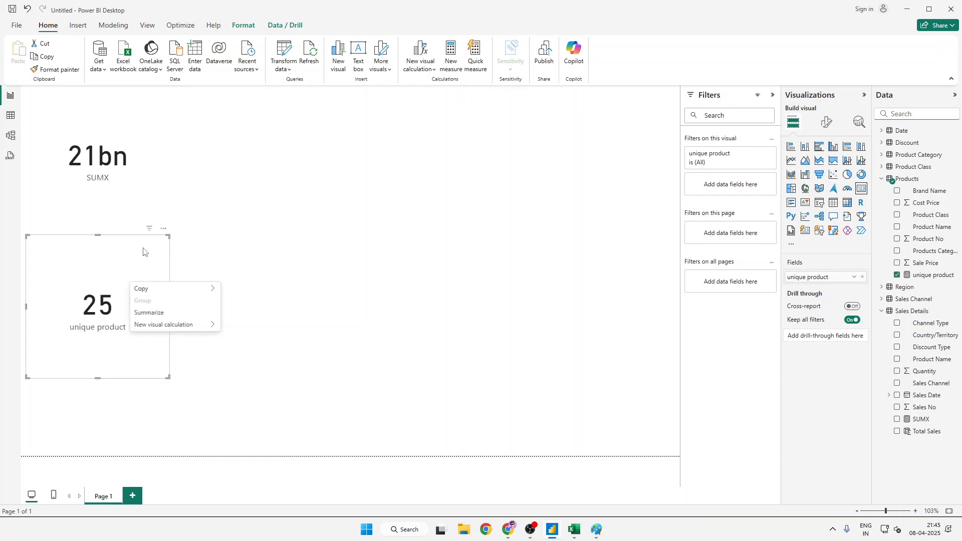
{"action": "key", "text": "Delete"}
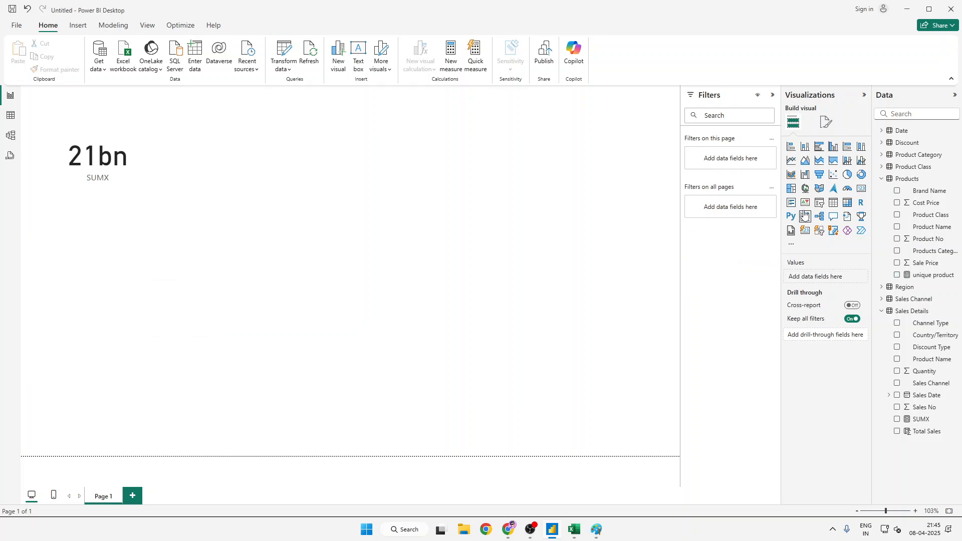
{"action": "left_click", "coordinate": [860, 189]}
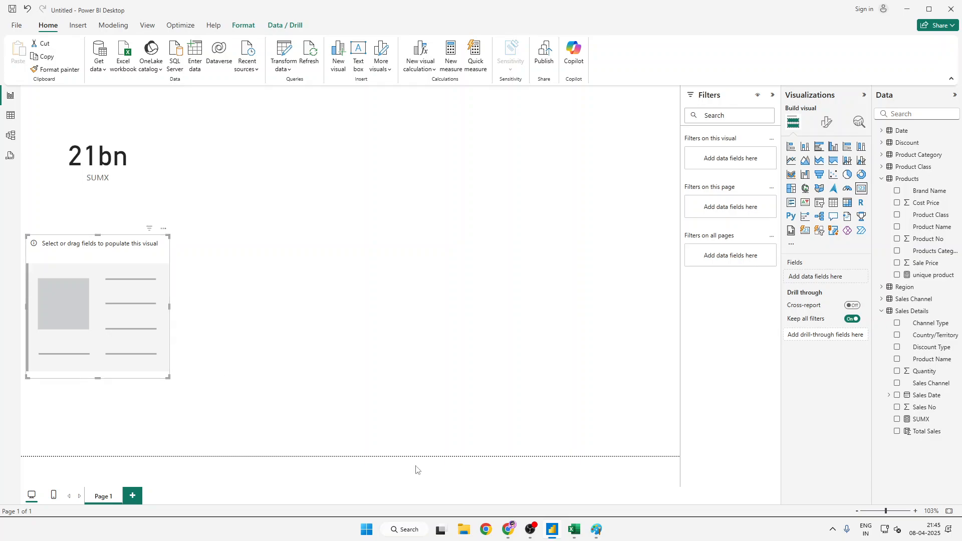
{"action": "double_click", "coordinate": [897, 276]}
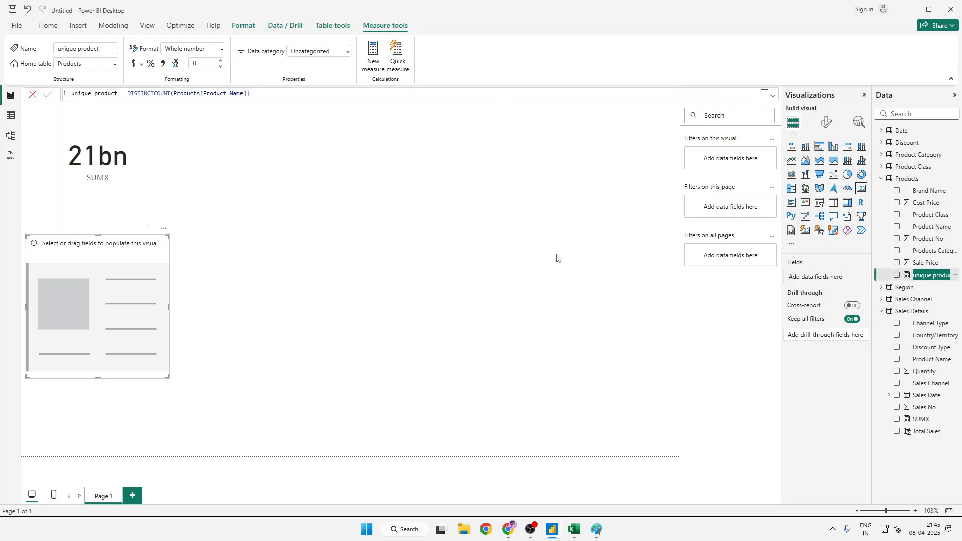
{"action": "left_click", "coordinate": [897, 278]}
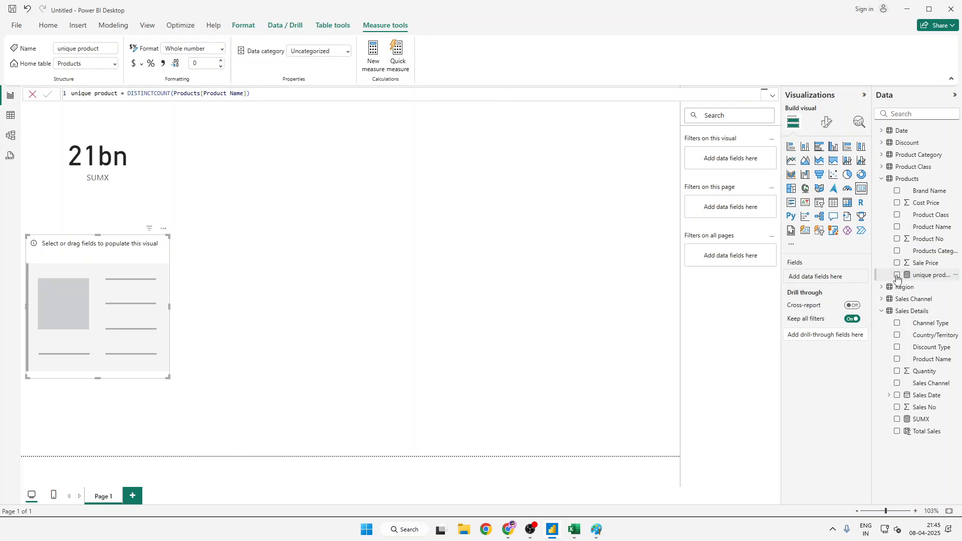
{"action": "left_click", "coordinate": [897, 276]}
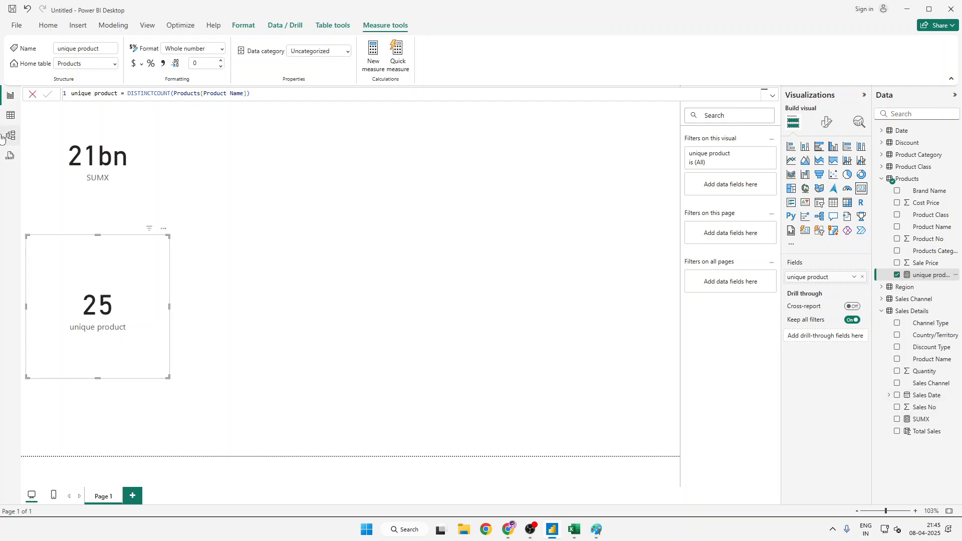
- In the table view, create a new measure named max in the Sales Details table, starting its formula with the MAX function
{"action": "left_click", "coordinate": [10, 116]}
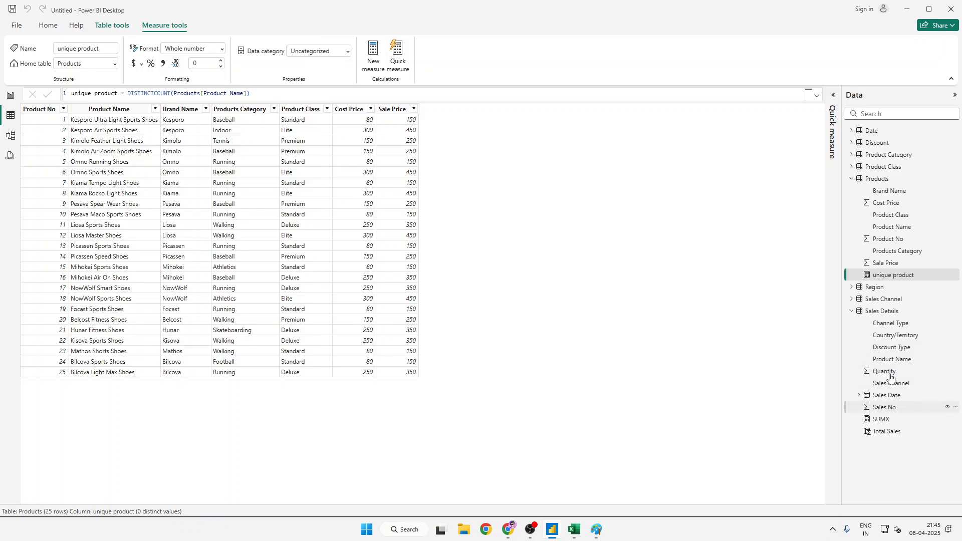
{"action": "left_click", "coordinate": [892, 313]}
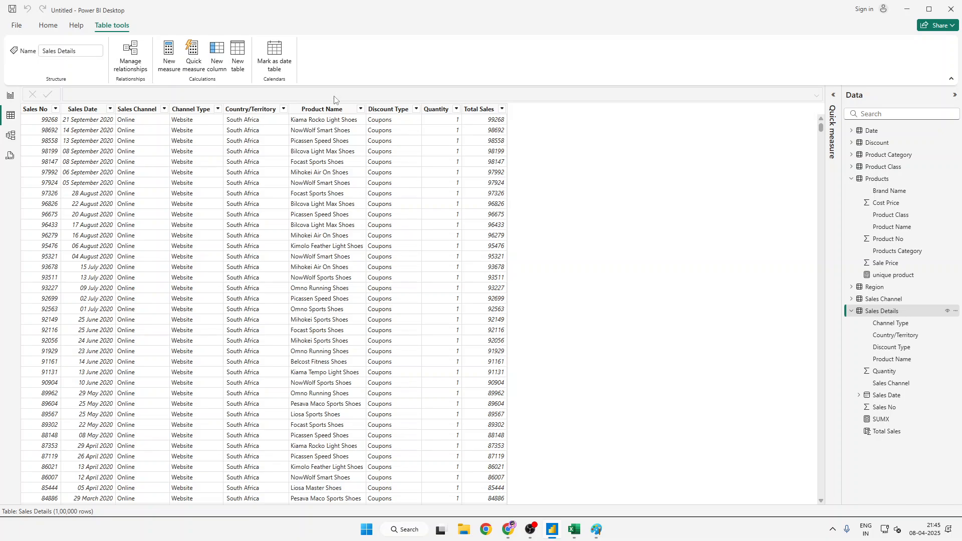
{"action": "left_click", "coordinate": [168, 59]}
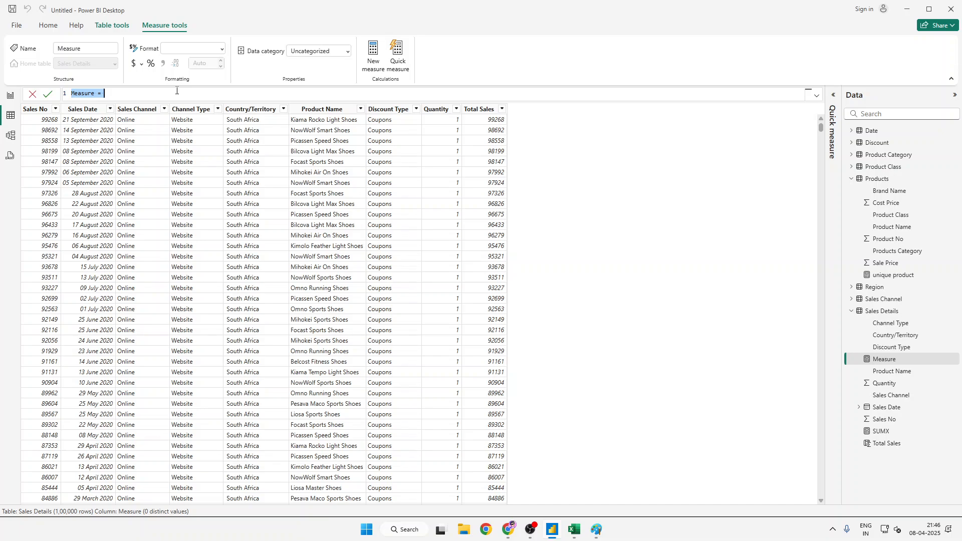
{"action": "type", "text": "max = max"}
{"action": "key", "text": "Tab"}
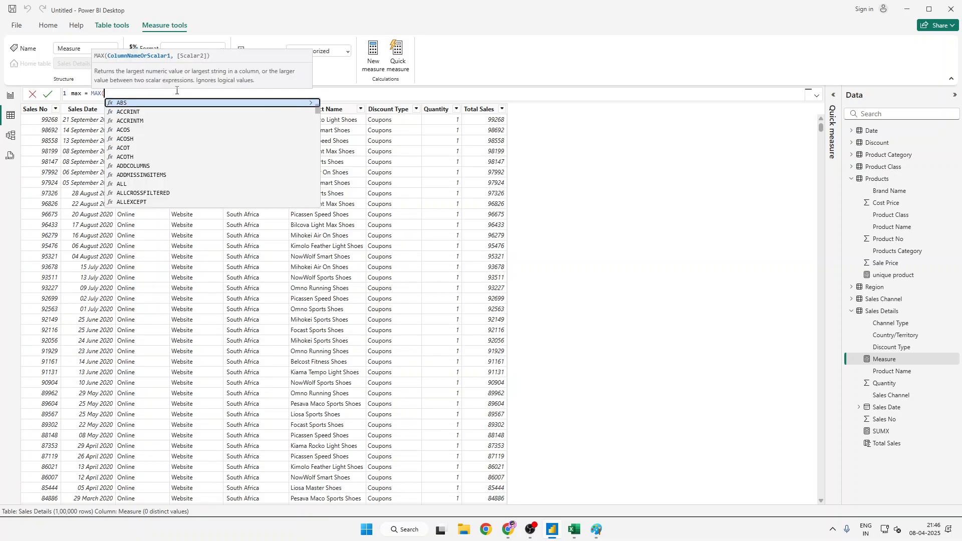
- Supply 'Sales Details'[Quantity] as the column for MAX, close the bracket and commit the max measure
{"action": "type", "text": "sal"}
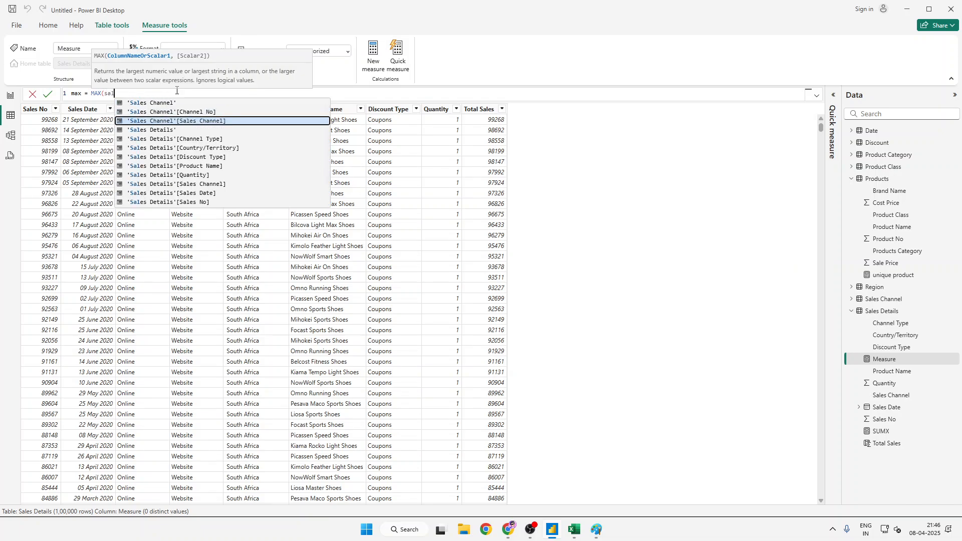
{"action": "key", "text": "Down"}
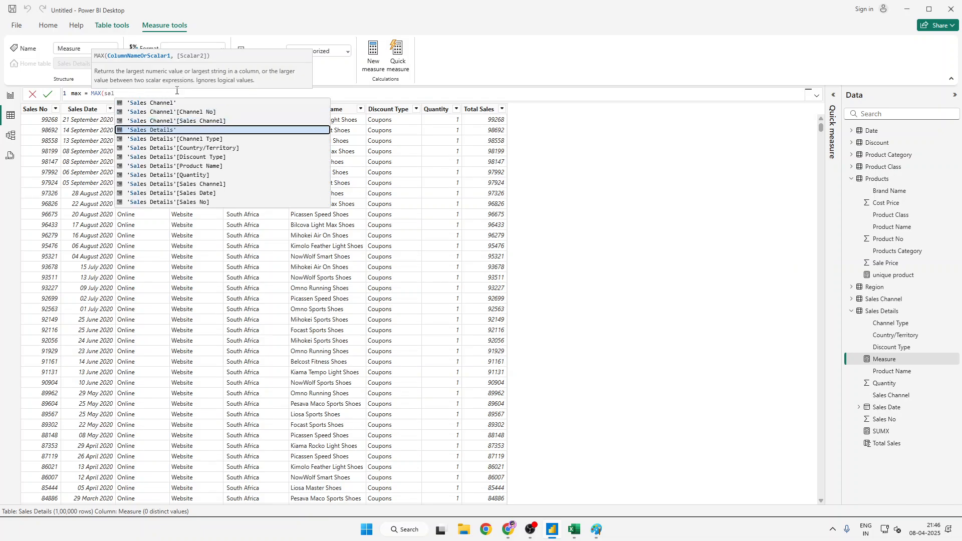
{"action": "key", "text": "Tab"}
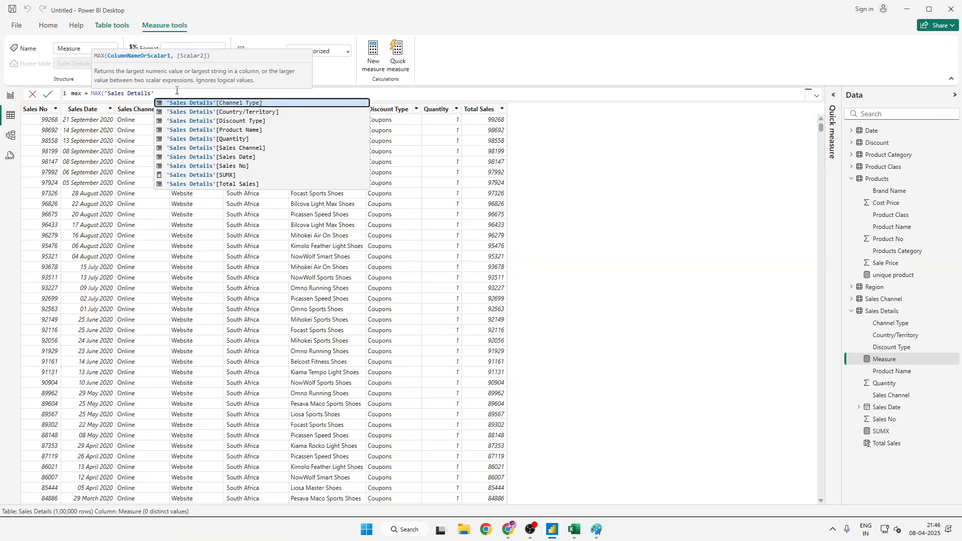
{"action": "key", "text": "Down"}
{"action": "key", "text": "Down"}
{"action": "key", "text": "Down"}
{"action": "key", "text": "Down"}
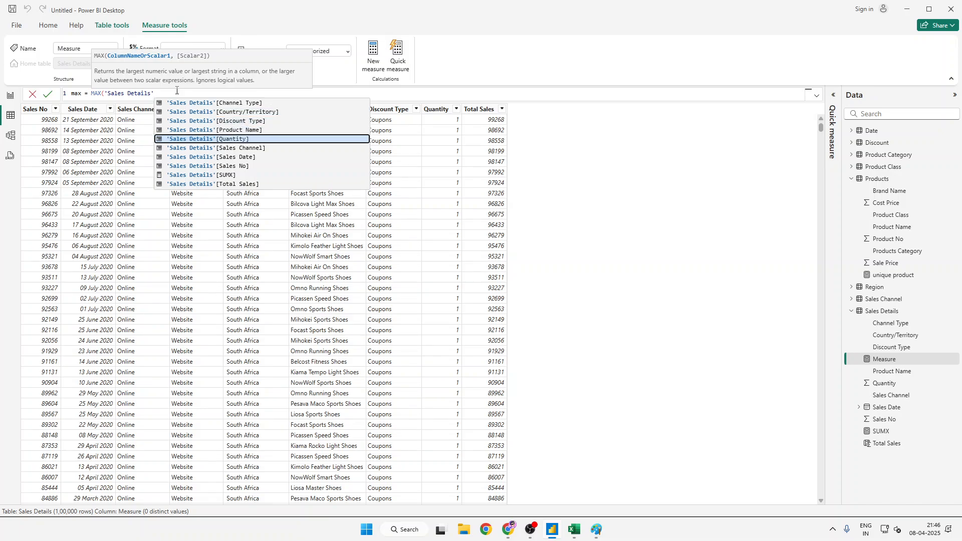
{"action": "key", "text": "Tab"}
{"action": "type", "text": ")"}
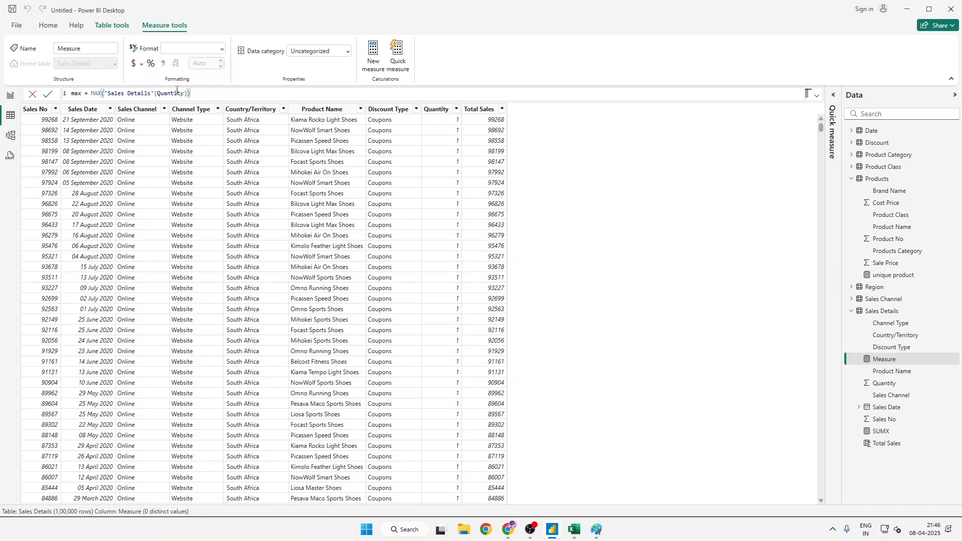
{"action": "key", "text": "Return"}
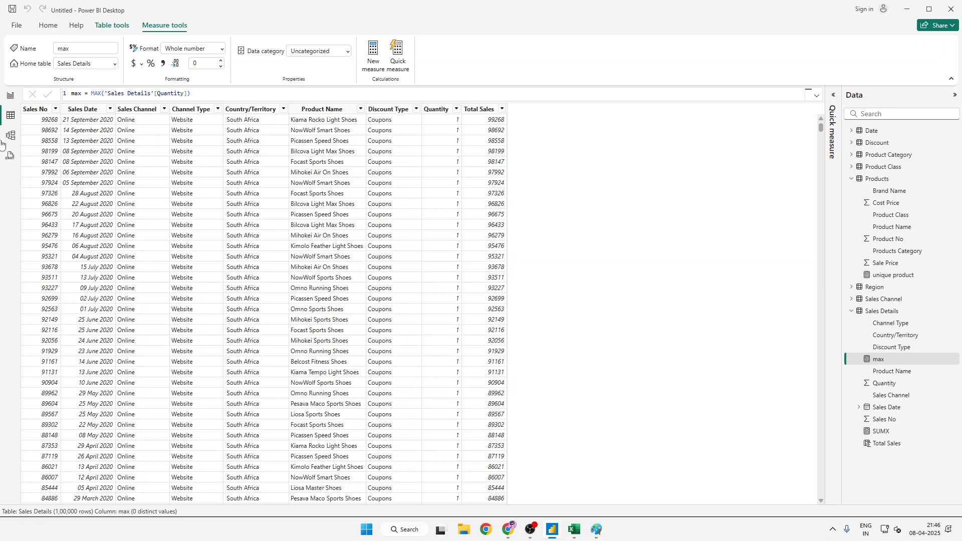
- On the report page, add a new card visual, place it to the right of the SUMX card and fill it with the max measure
{"action": "left_click", "coordinate": [10, 96]}
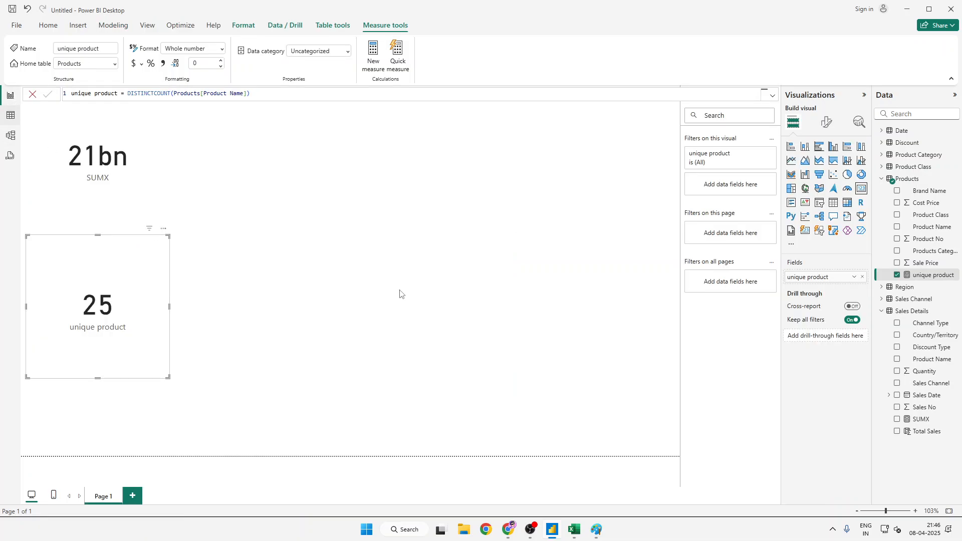
{"action": "left_click", "coordinate": [860, 190]}
{"action": "left_click", "coordinate": [860, 191]}
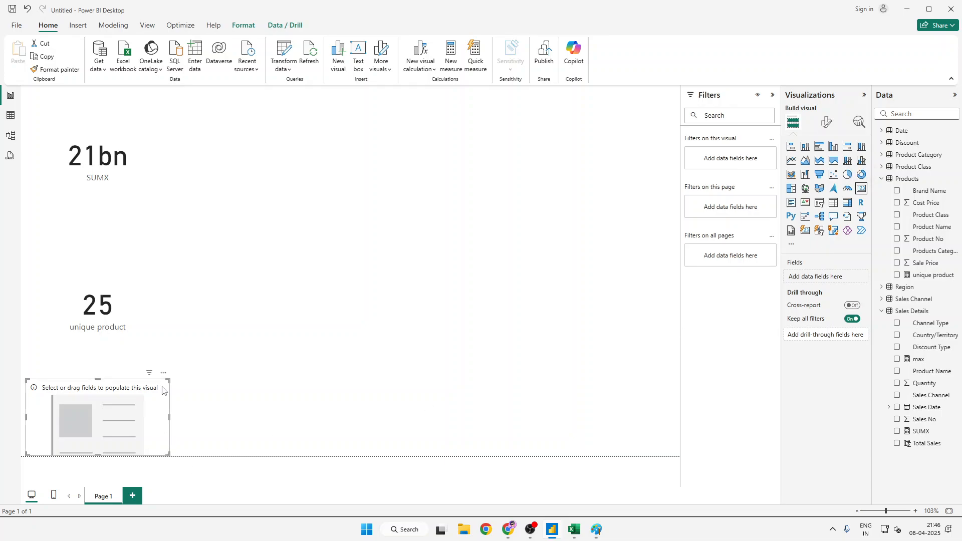
{"action": "left_click_drag", "start_coordinate": [149, 388], "coordinate": [465, 137]}
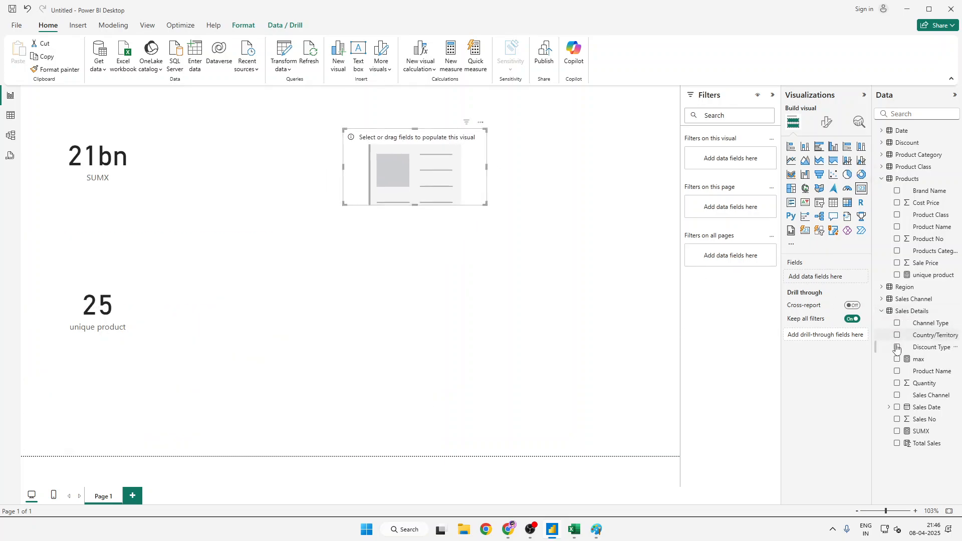
{"action": "left_click", "coordinate": [897, 360]}
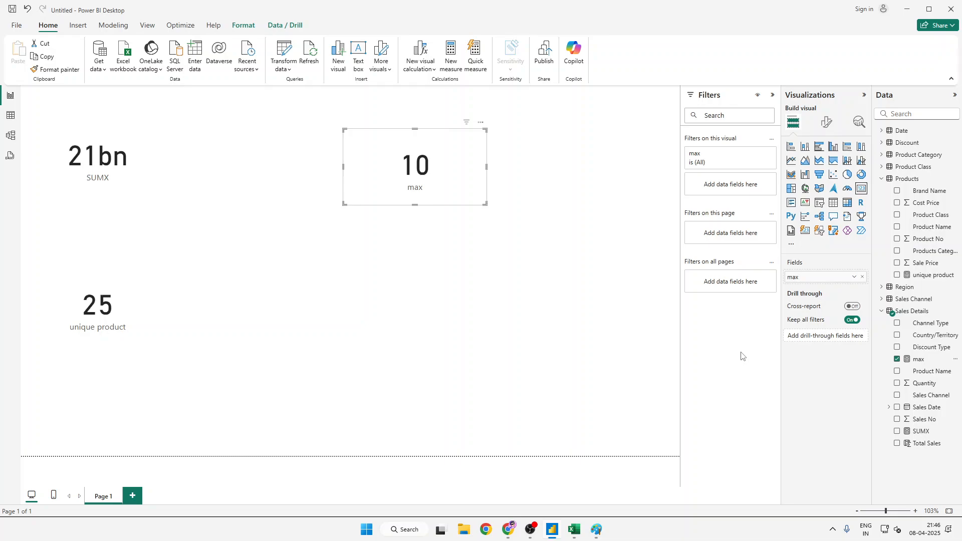
{"action": "left_click", "coordinate": [8, 117]}
{"action": "left_click", "coordinate": [236, 94]}
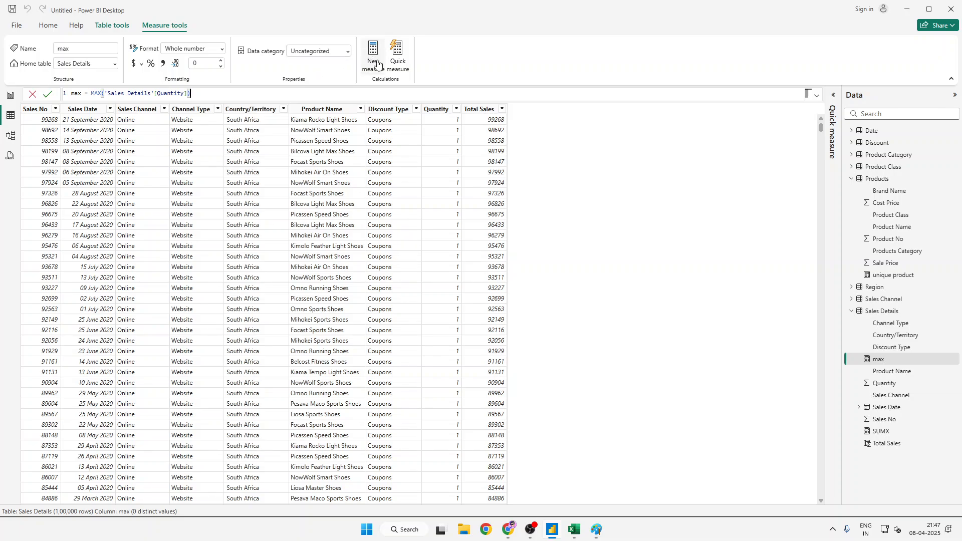
{"action": "left_click", "coordinate": [378, 66]}
{"action": "left_click", "coordinate": [378, 66]}
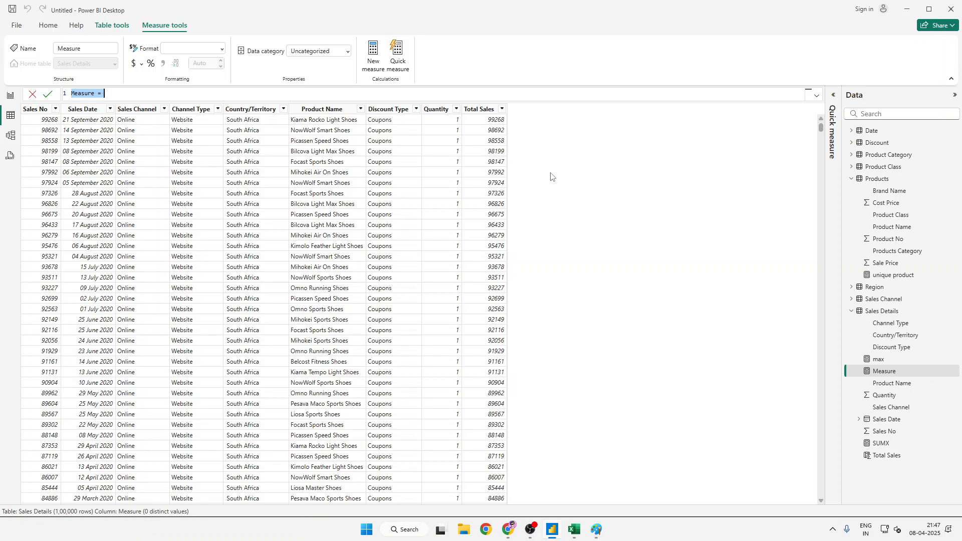
{"action": "type", "text": "P&L ="}
{"action": "type", "text": "IF("}
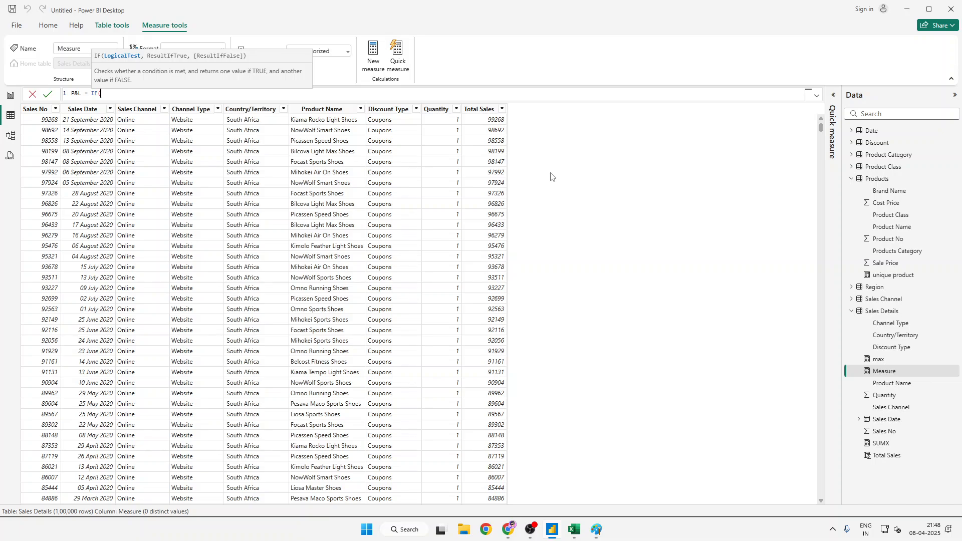
{"action": "type", "text": "sal"}
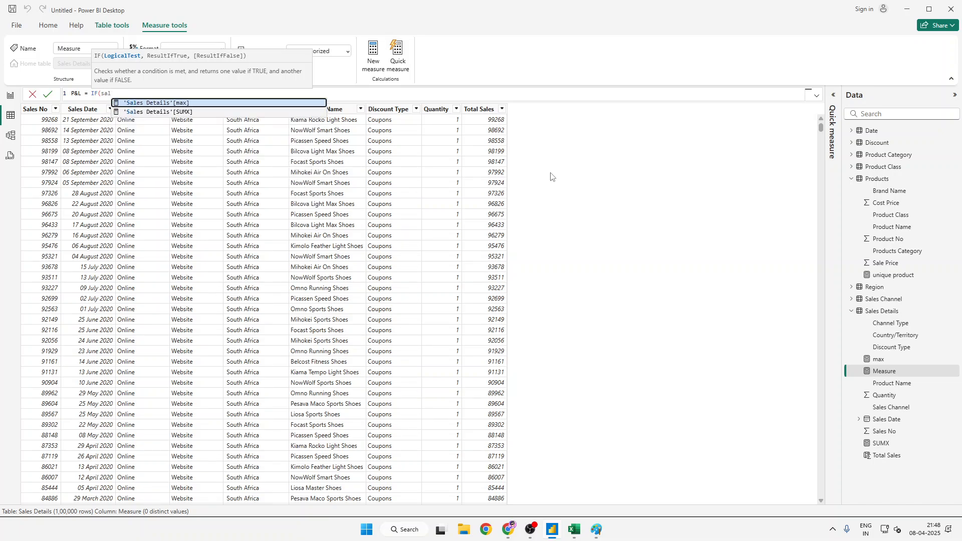
{"action": "key", "text": "Tab"}
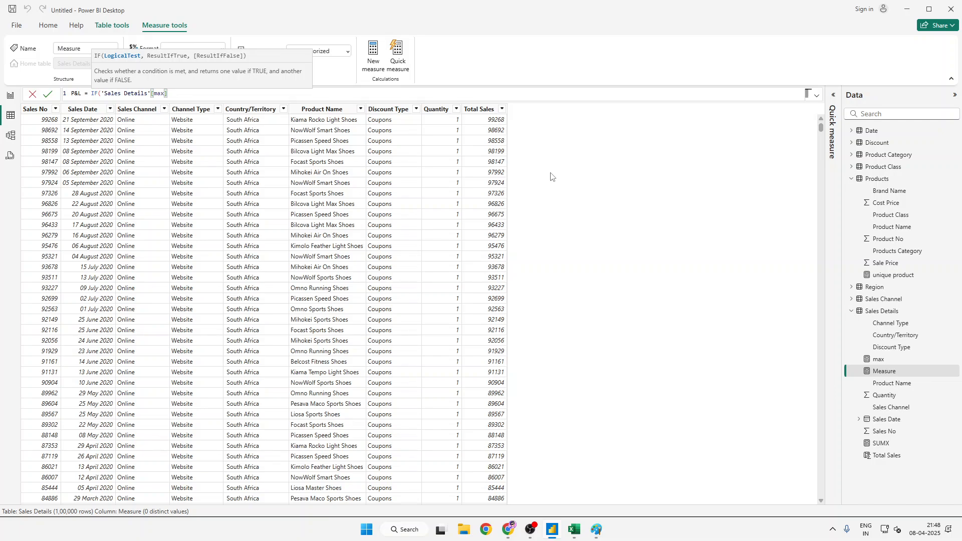
{"action": "key", "text": "BackSpace"}
{"action": "key", "text": "BackSpace"}
{"action": "key", "text": "BackSpace"}
{"action": "key", "text": "BackSpace"}
{"action": "key", "text": "BackSpace"}
{"action": "key", "text": "BackSpace"}
{"action": "key", "text": "BackSpace"}
{"action": "key", "text": "BackSpace"}
{"action": "key", "text": "BackSpace"}
{"action": "key", "text": "BackSpace"}
{"action": "key", "text": "BackSpace"}
{"action": "key", "text": "BackSpace"}
{"action": "key", "text": "BackSpace"}
{"action": "key", "text": "BackSpace"}
{"action": "key", "text": "BackSpace"}
{"action": "key", "text": "BackSpace"}
{"action": "key", "text": "BackSpace"}
{"action": "key", "text": "BackSpace"}
{"action": "key", "text": "BackSpace"}
{"action": "key", "text": "BackSpace"}
{"action": "type", "text": "SA"}
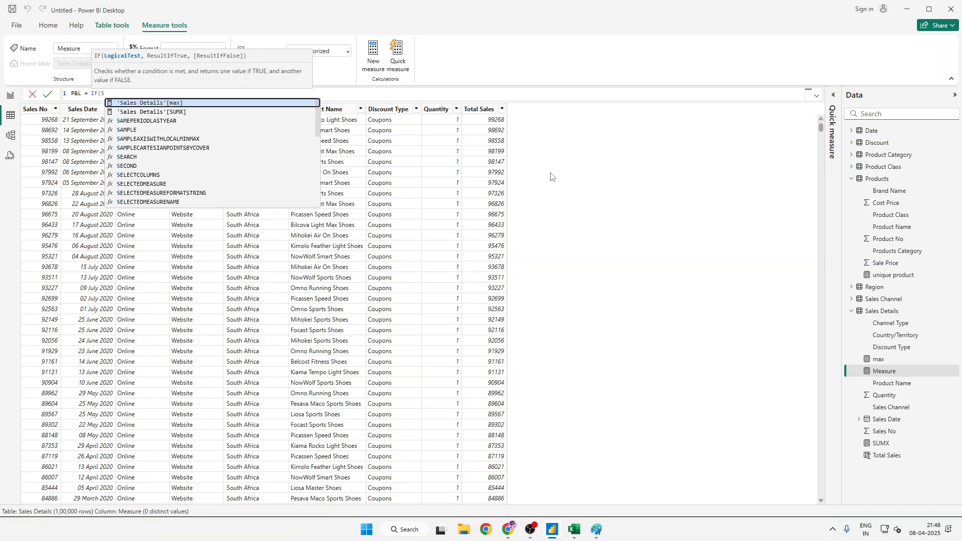
{"action": "key", "text": "BackSpace"}
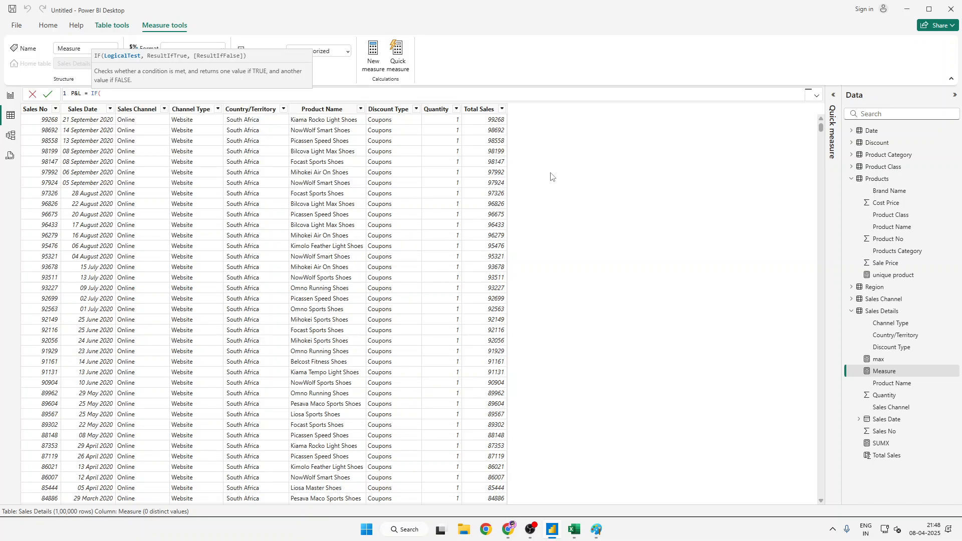
{"action": "type", "text": "sal"}
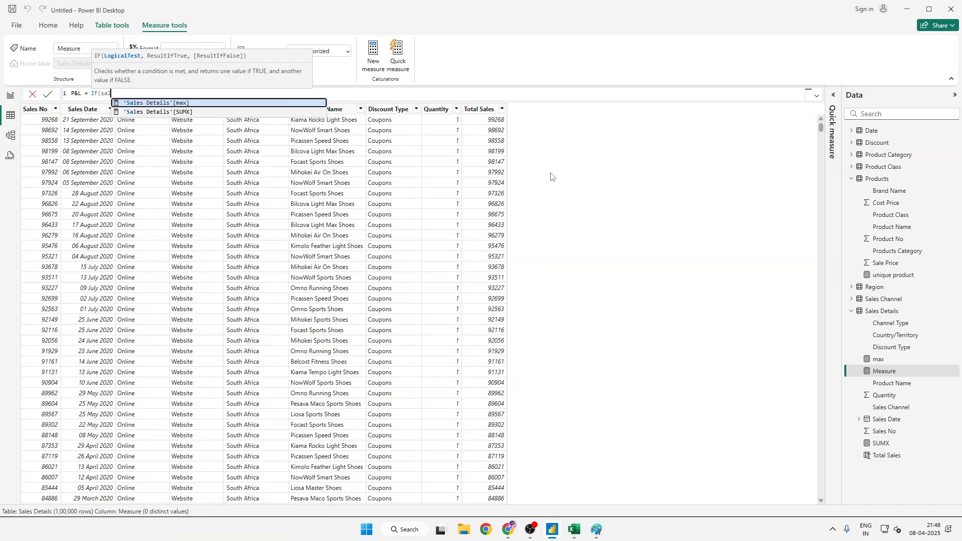
{"action": "type", "text": "e"}
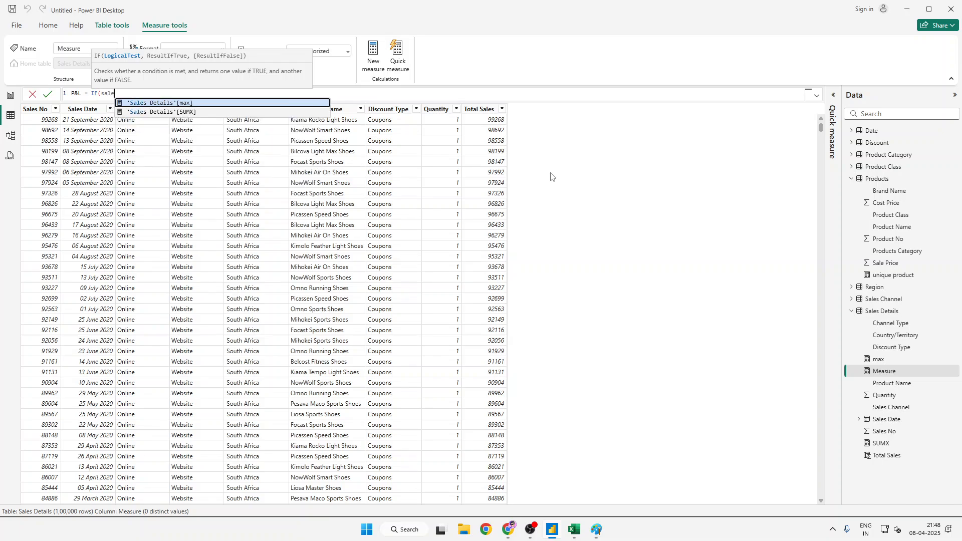
{"action": "type", "text": " de"}
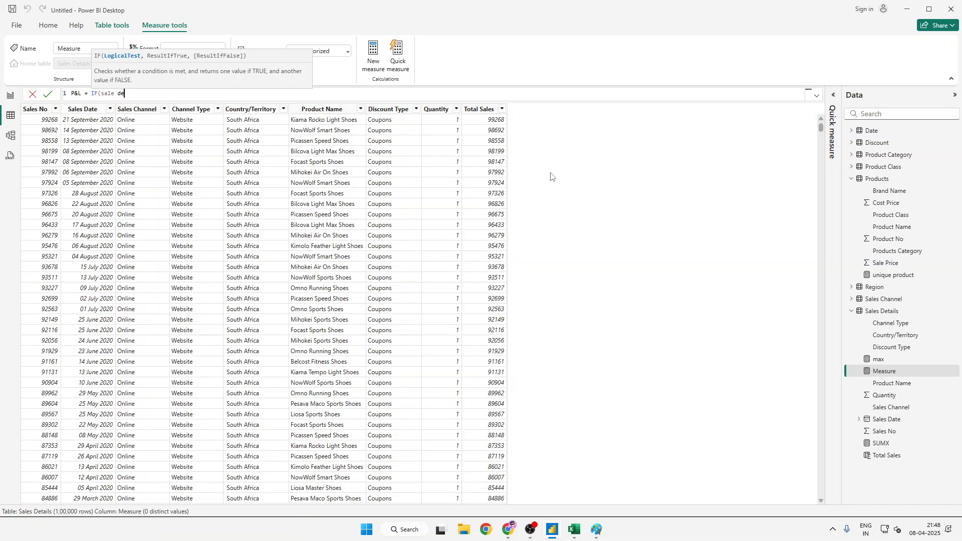
{"action": "key", "text": "ctrl+a"}
{"action": "key", "text": "BackSpace"}
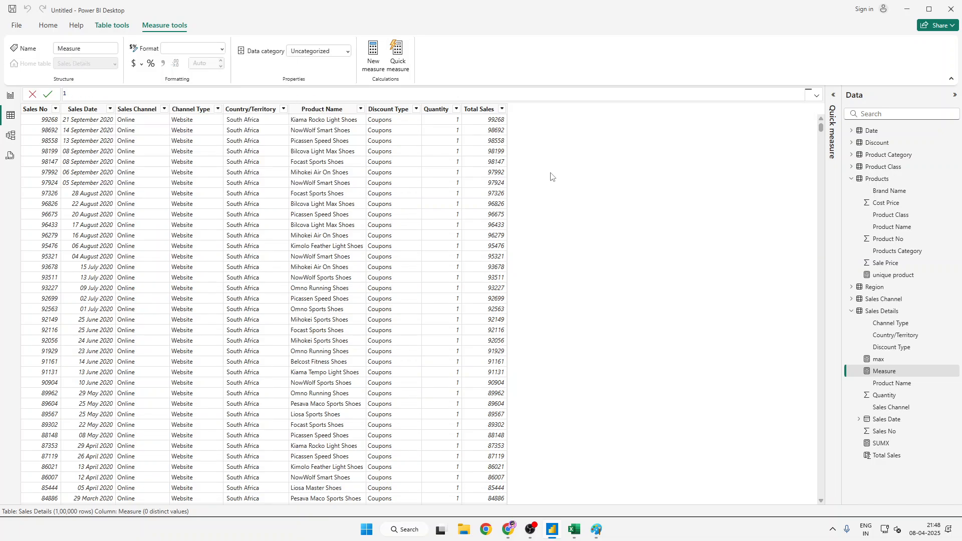
{"action": "type", "text": "P&L = IF("}
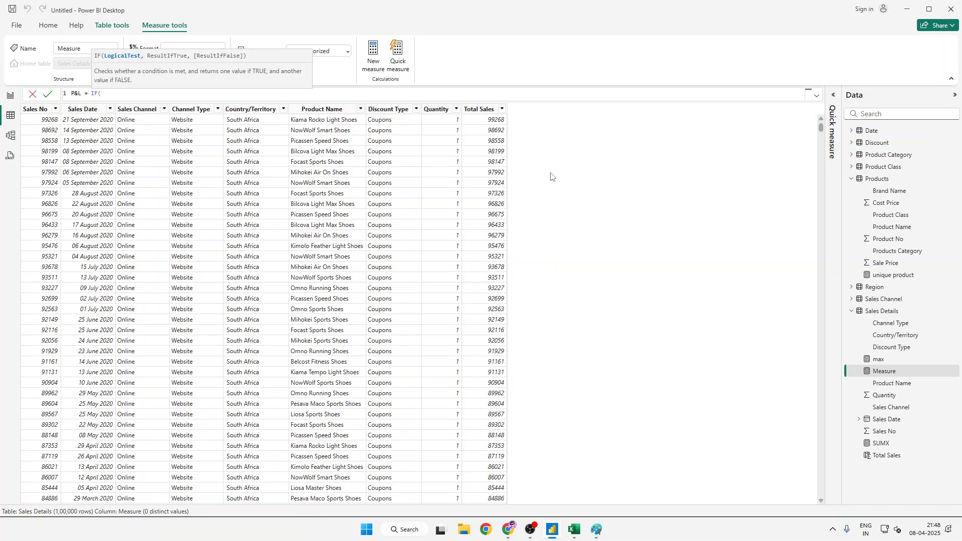
{"action": "type", "text": "total"}
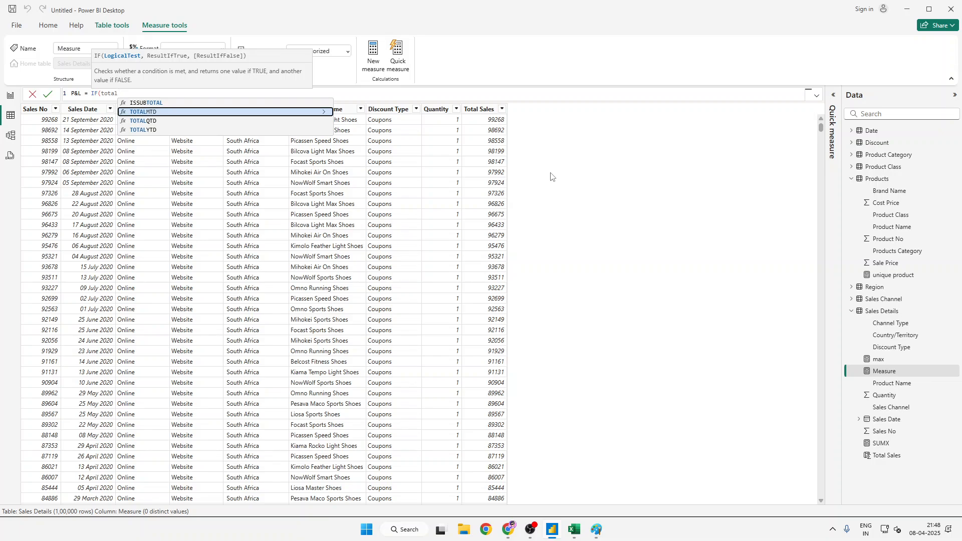
{"action": "key", "text": "Escape"}
{"action": "key", "text": "Escape"}
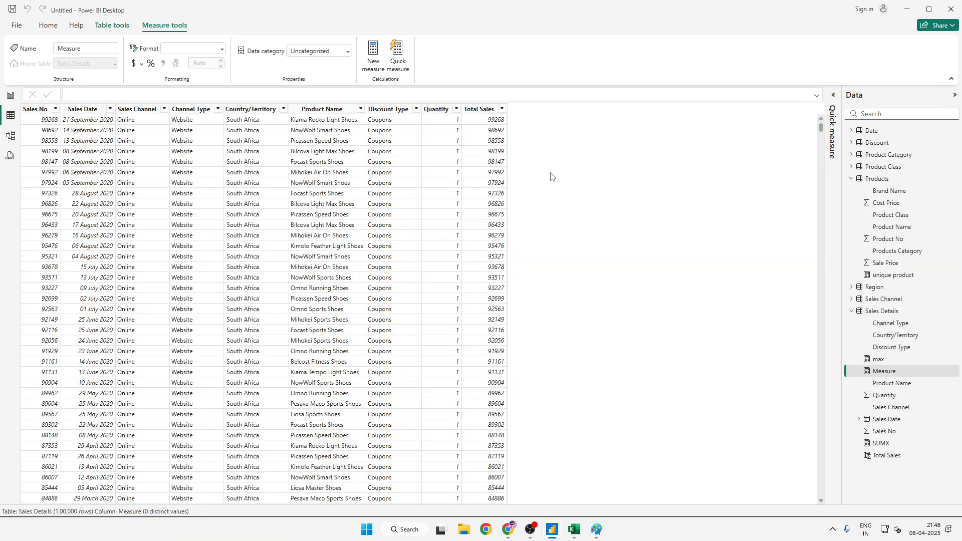
{"action": "left_click", "coordinate": [372, 48]}
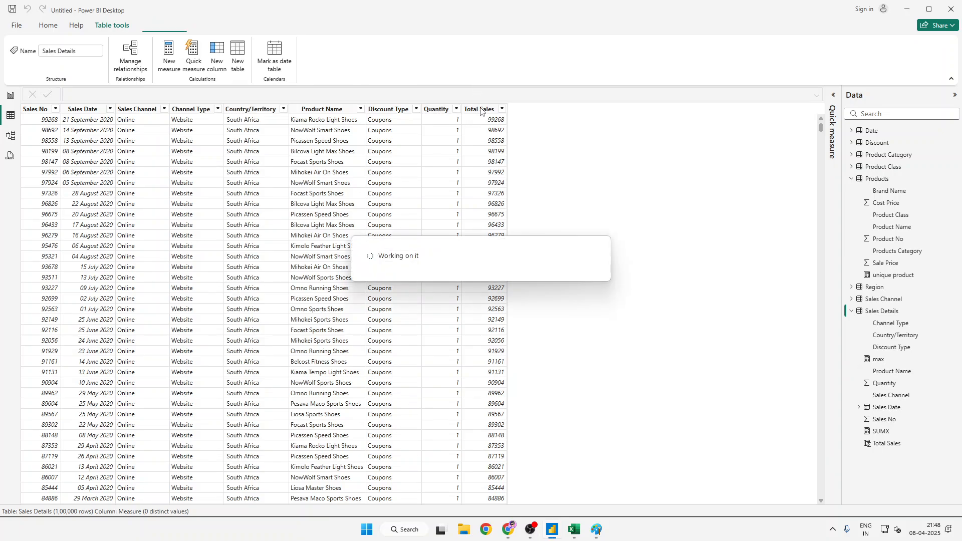
{"action": "left_click", "coordinate": [169, 55]}
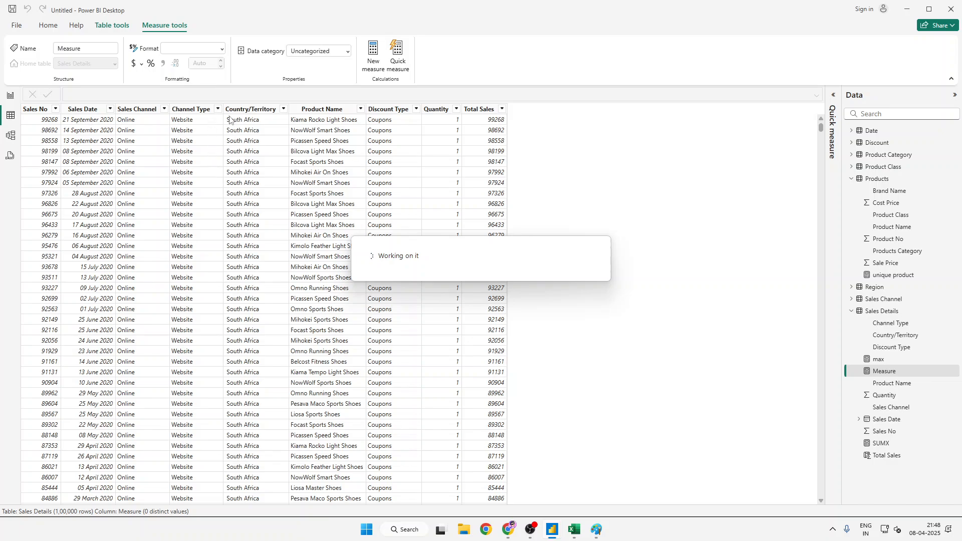
- Add a new calculated column named P&L to the Sales Details table, starting its formula with the IF function
{"action": "left_click", "coordinate": [181, 52]}
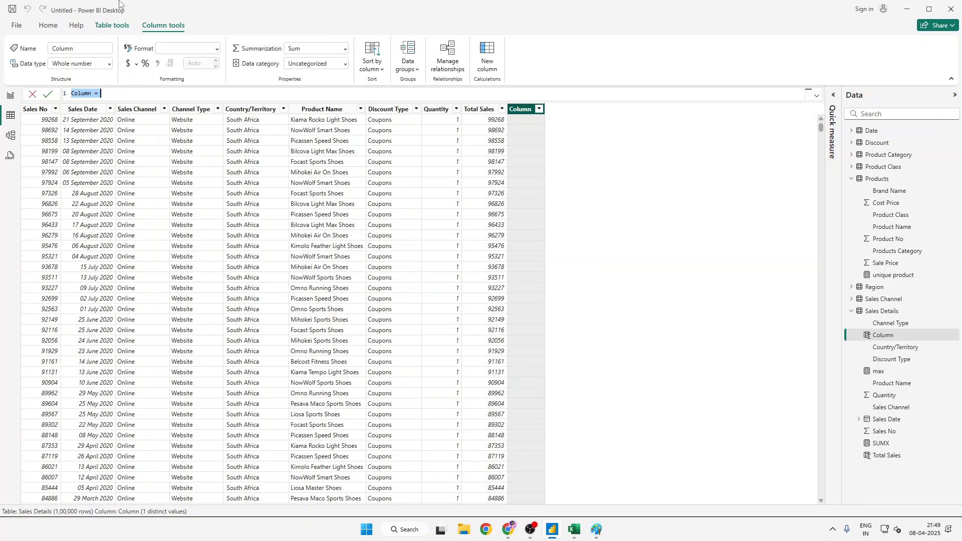
{"action": "type", "text": "P&L = IF("}
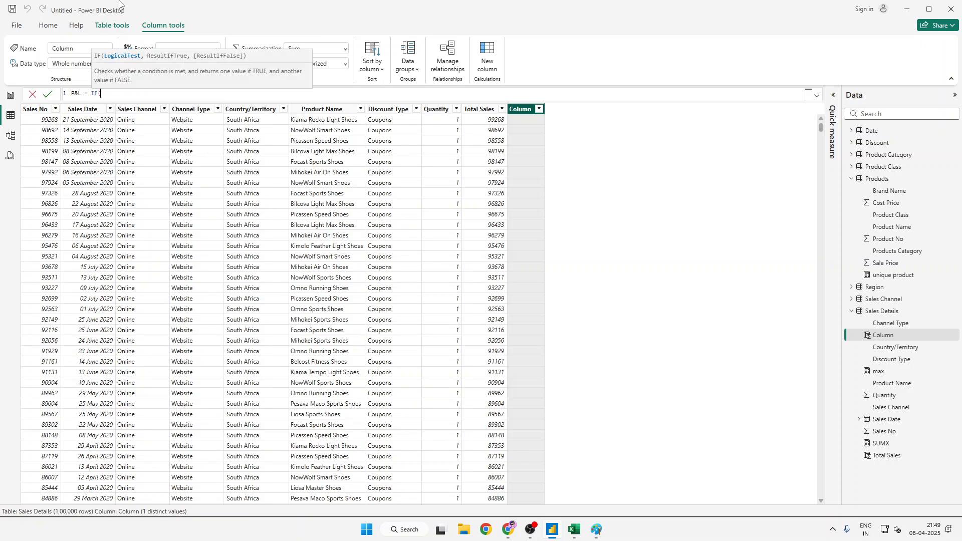
{"action": "type", "text": "'Sales Details'"}
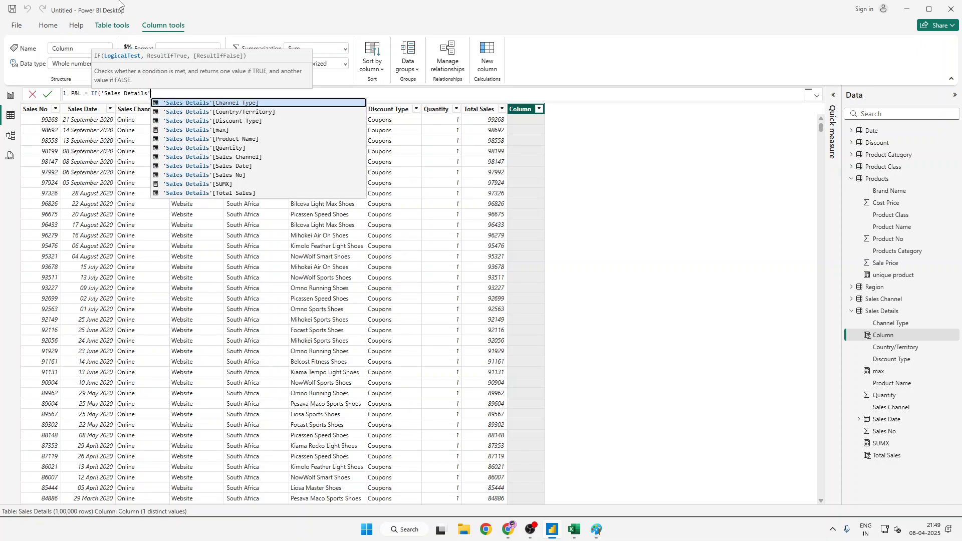
{"action": "type", "text": ")"}
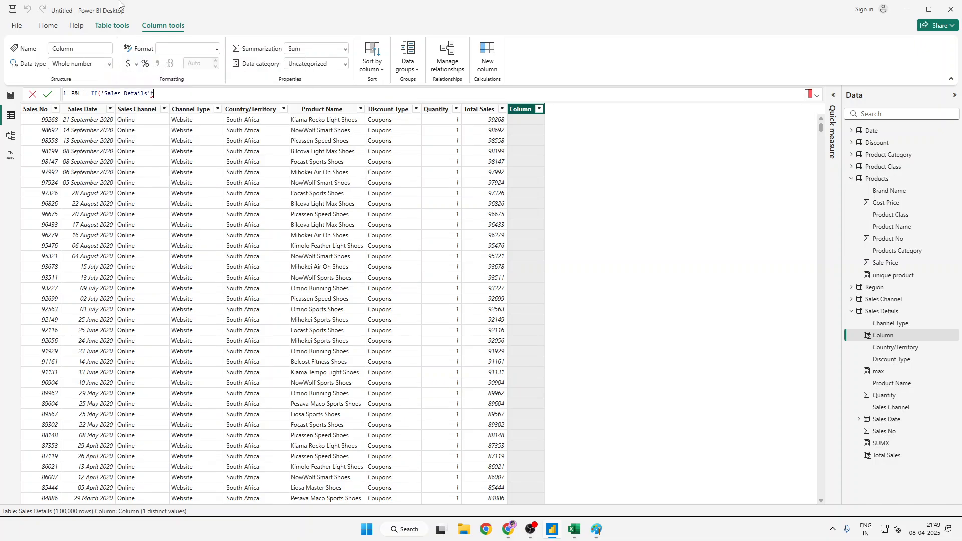
- Enter 'Sales Details'[Total Sales]>95000 as the logical test of the P&L column's IF function
{"action": "key", "text": "BackSpace"}
{"action": "key", "text": "Down"}
{"action": "key", "text": "Down"}
{"action": "key", "text": "Down"}
{"action": "key", "text": "Down"}
{"action": "key", "text": "Down"}
{"action": "key", "text": "Down"}
{"action": "key", "text": "Down"}
{"action": "key", "text": "Down"}
{"action": "key", "text": "Down"}
{"action": "key", "text": "Down"}
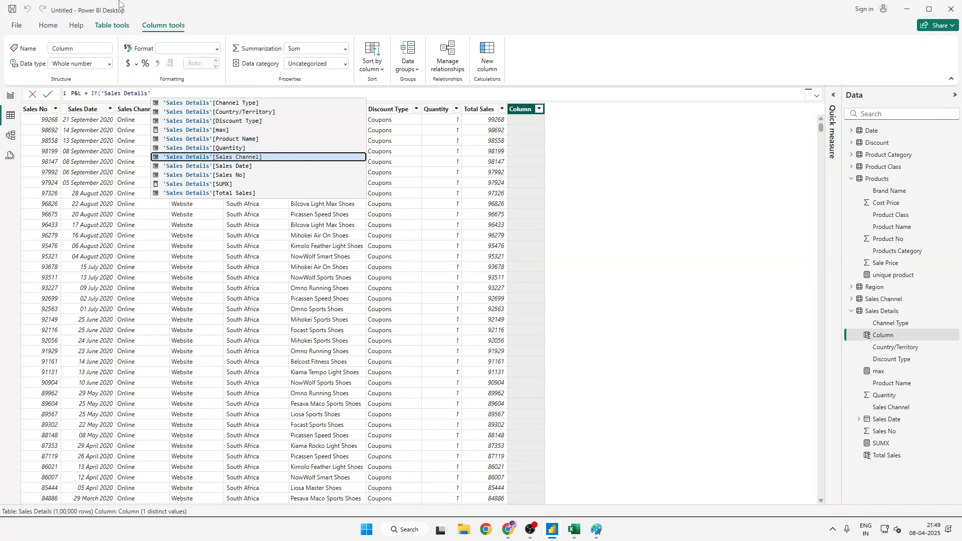
{"action": "key", "text": "Tab"}
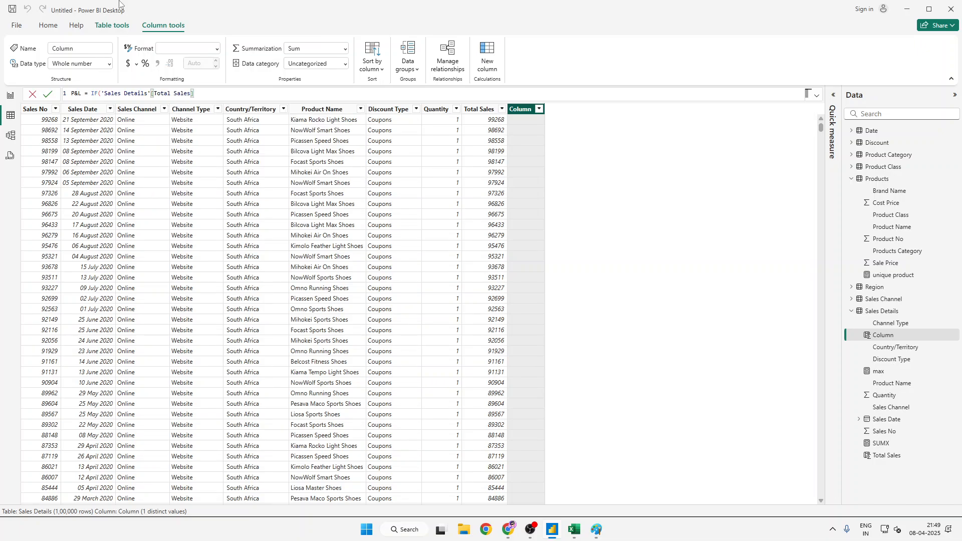
{"action": "type", "text": ">950000"}
{"action": "key", "text": "BackSpace"}
{"action": "type", "text": ","}
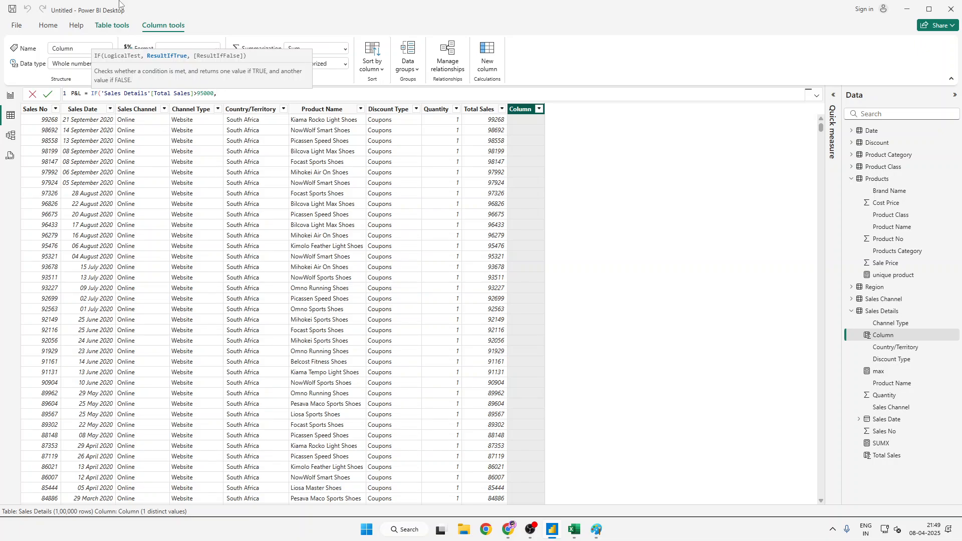
{"action": "type", "text": "\"Profitable\",\"Un-profitable"}
- Set the IF results to "Profitable" when true and "Un-profitable" when false, close the bracket and commit the P&L column
{"action": "key", "text": "shift+Return"}
{"action": "type", "text": "\""}
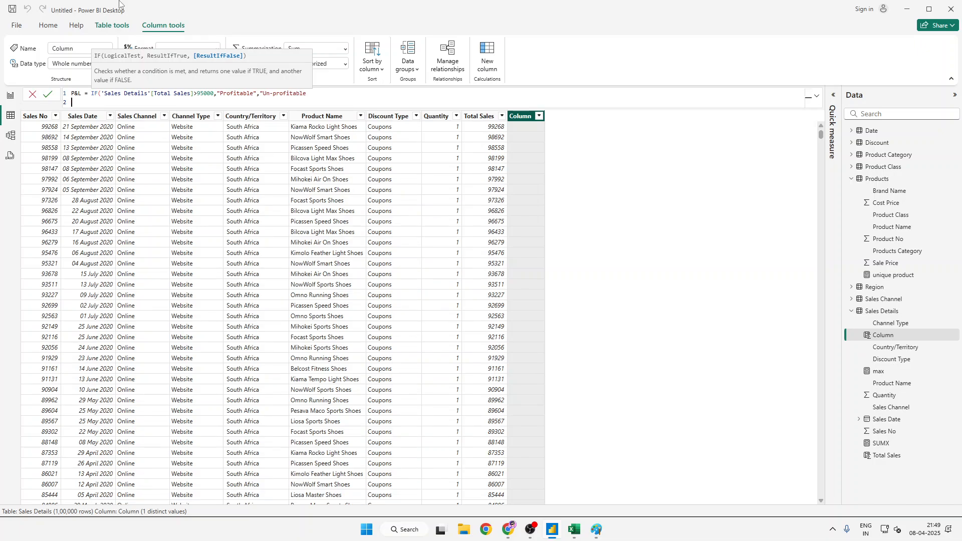
{"action": "key", "text": "BackSpace"}
{"action": "type", "text": ")"}
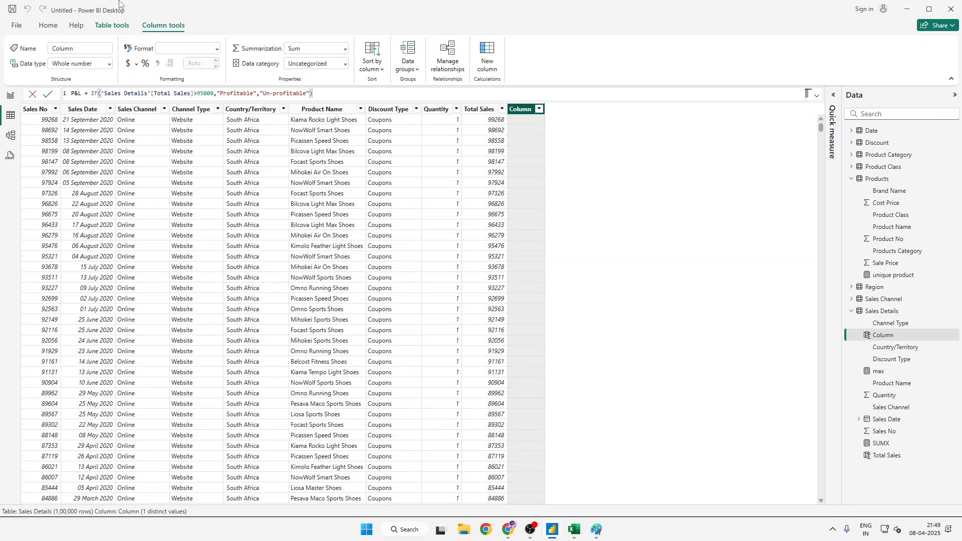
{"action": "key", "text": "Return"}
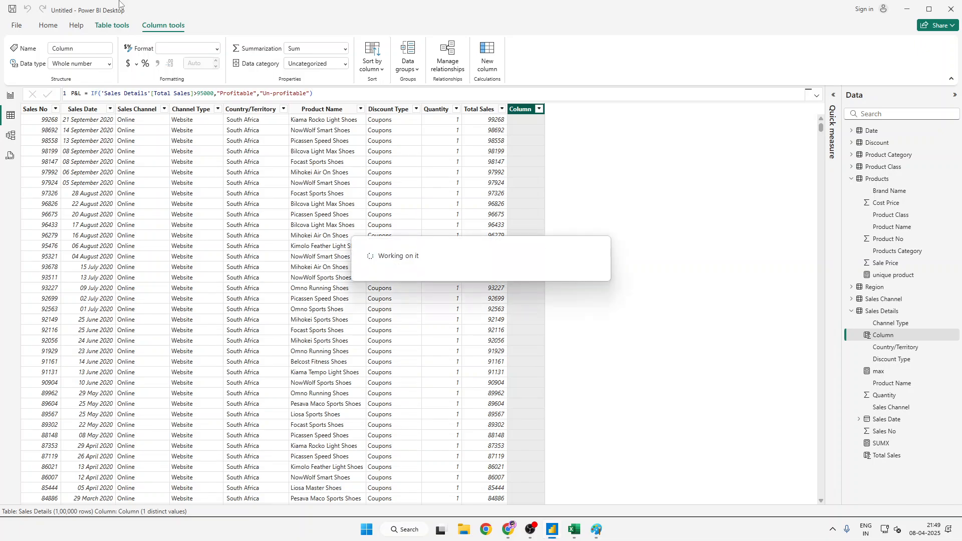